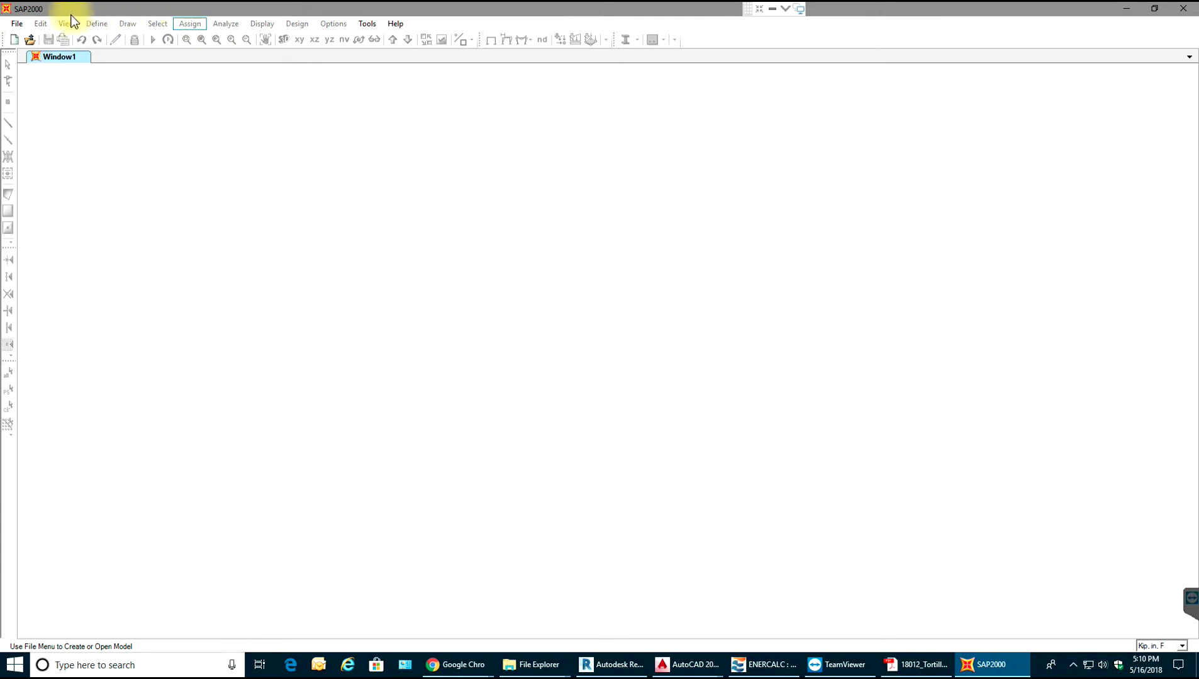
# Start a new model from the Grid Only template with Kip, ft, F as the base units.
pyautogui.click(18, 23)
pyautogui.click(19, 24)
pyautogui.click(19, 24)
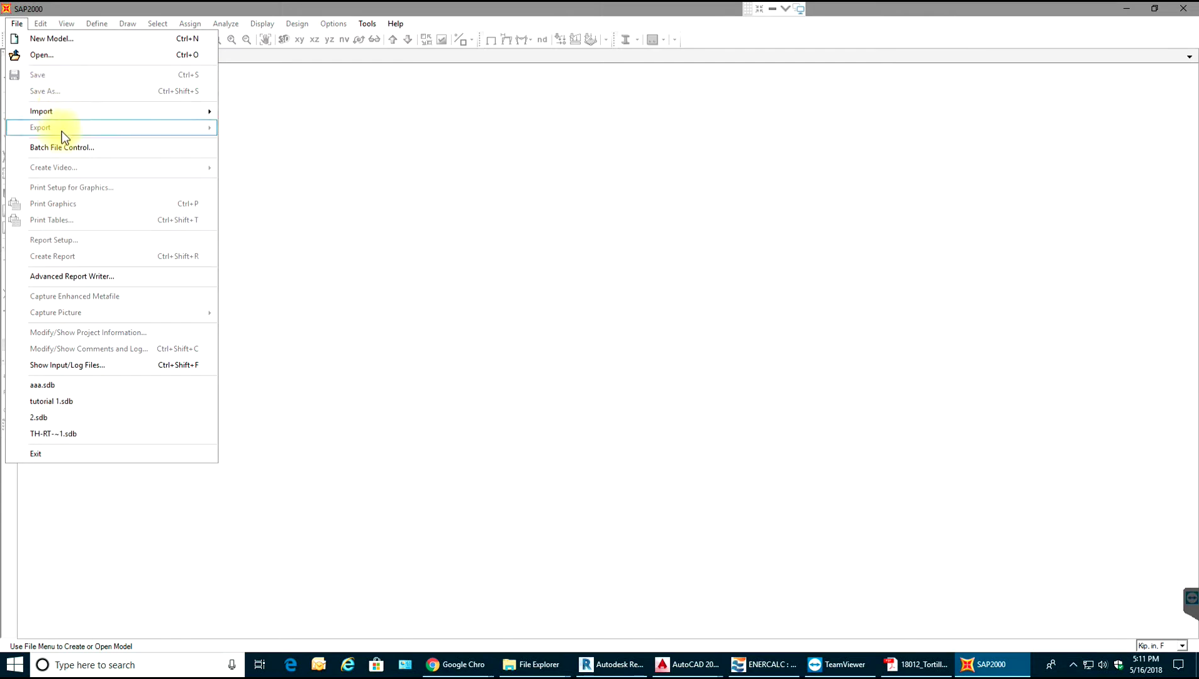
pyautogui.moveTo(80, 114)
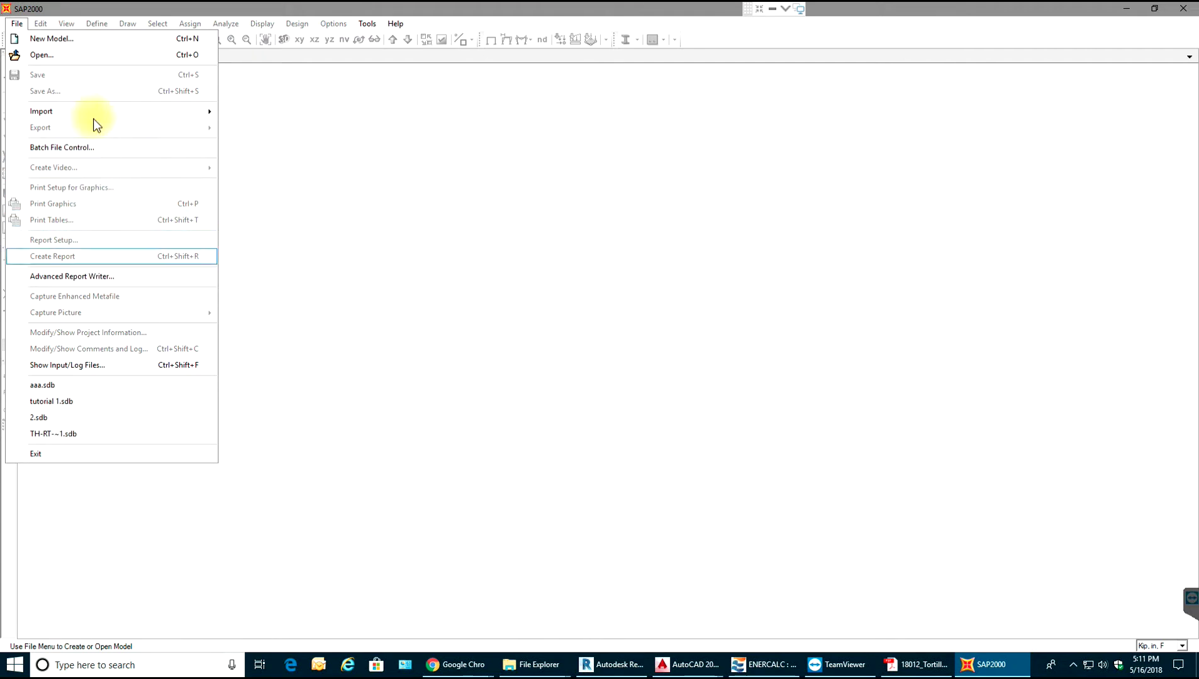
pyautogui.click(84, 41)
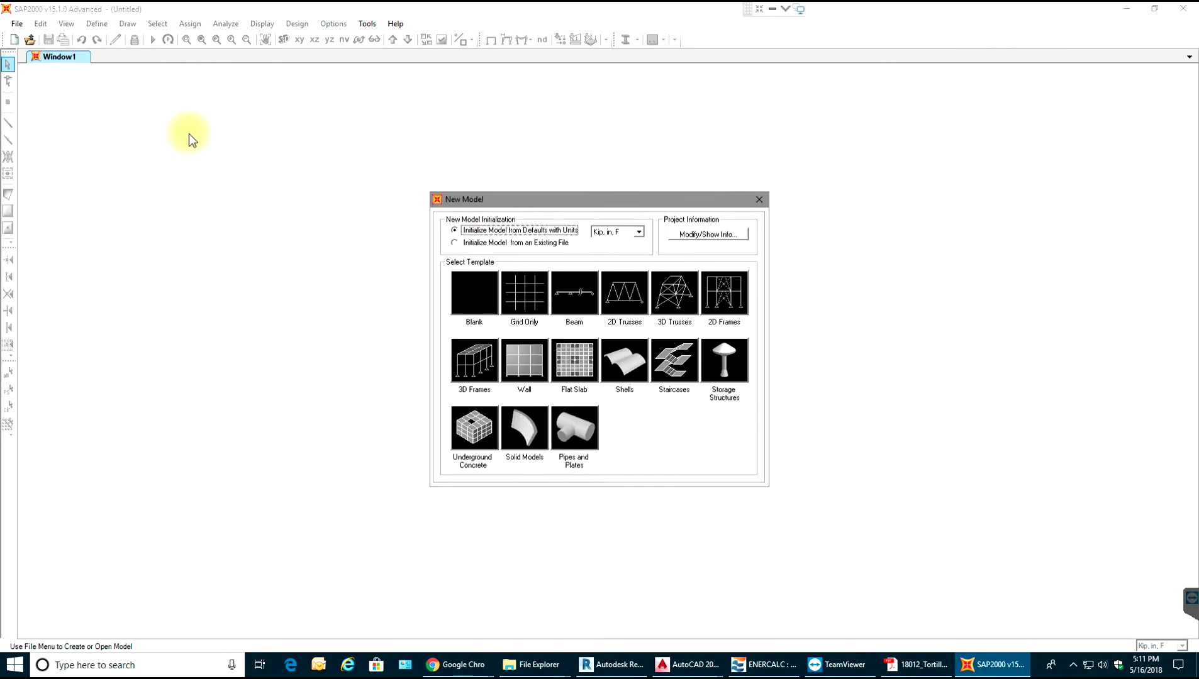
pyautogui.moveTo(588, 200); pyautogui.dragTo(505, 103)
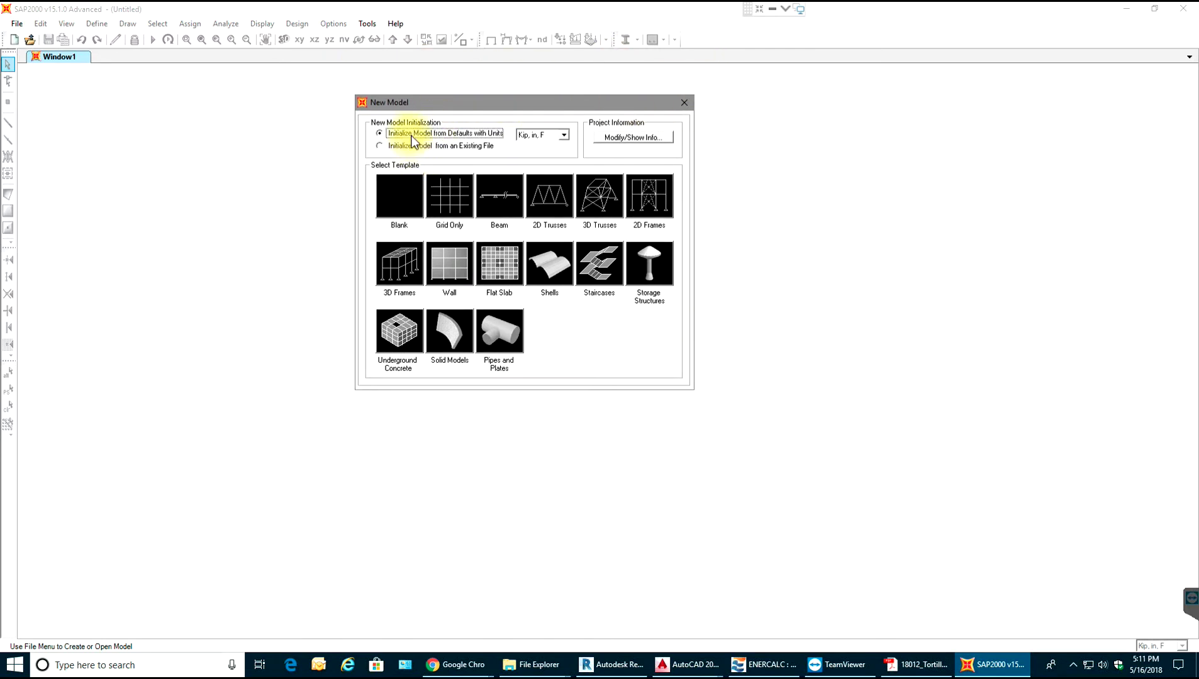
pyautogui.click(561, 135)
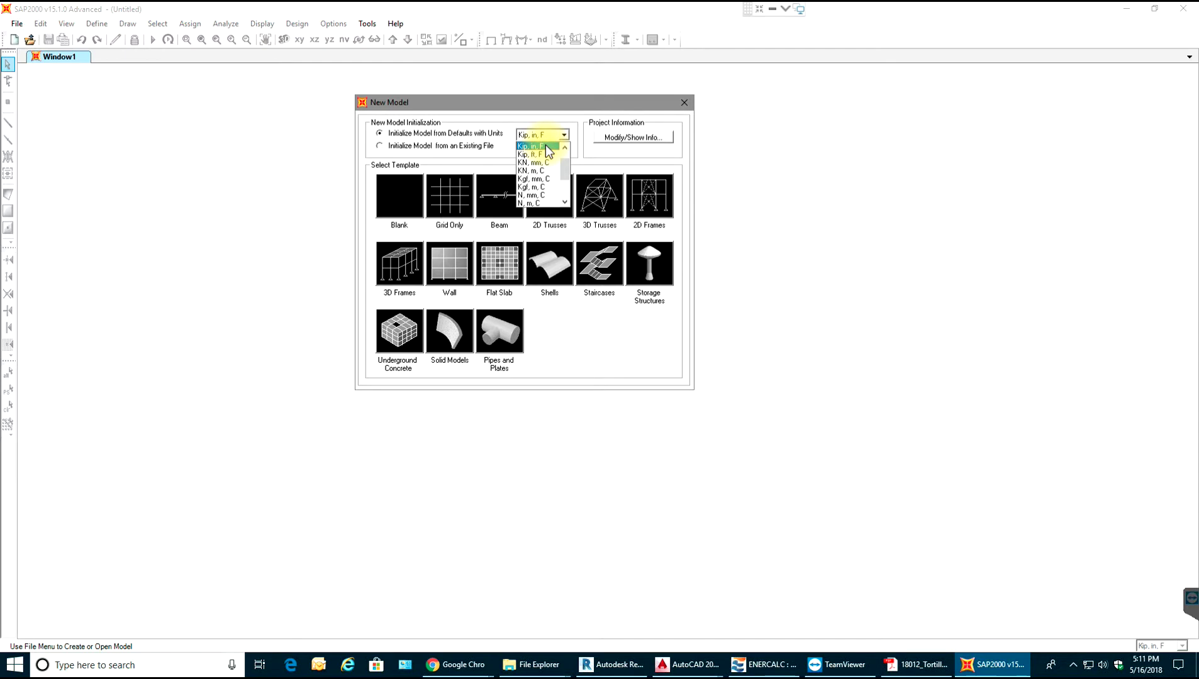
pyautogui.click(546, 146)
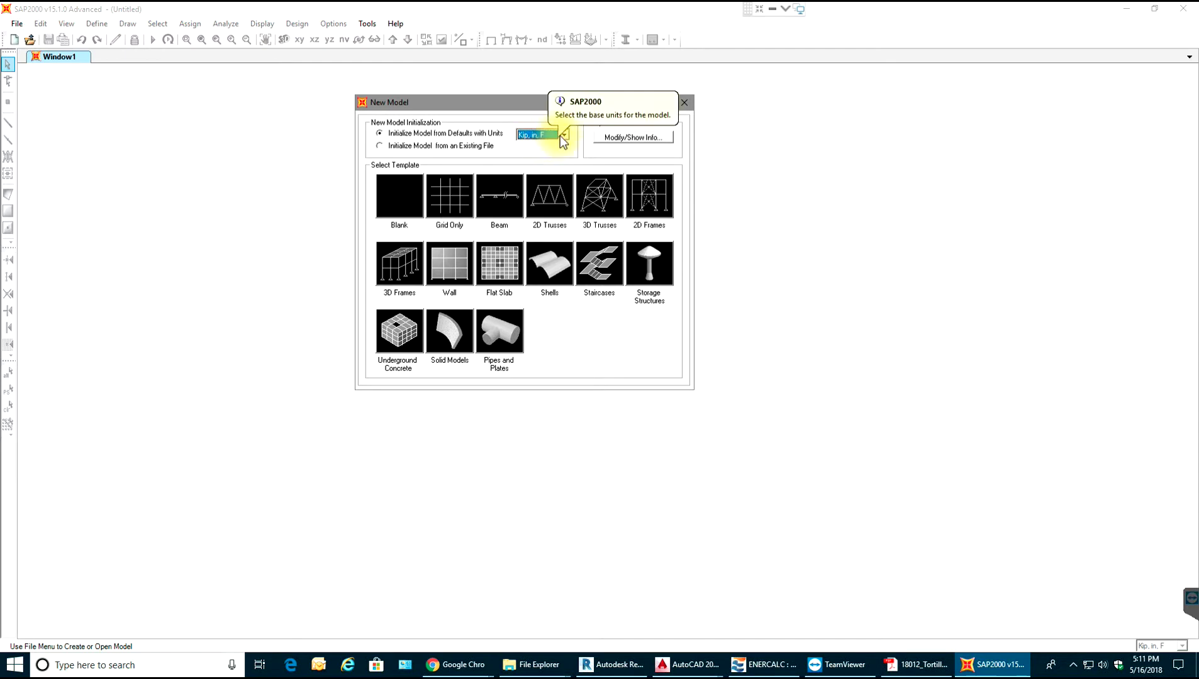
pyautogui.click(555, 137)
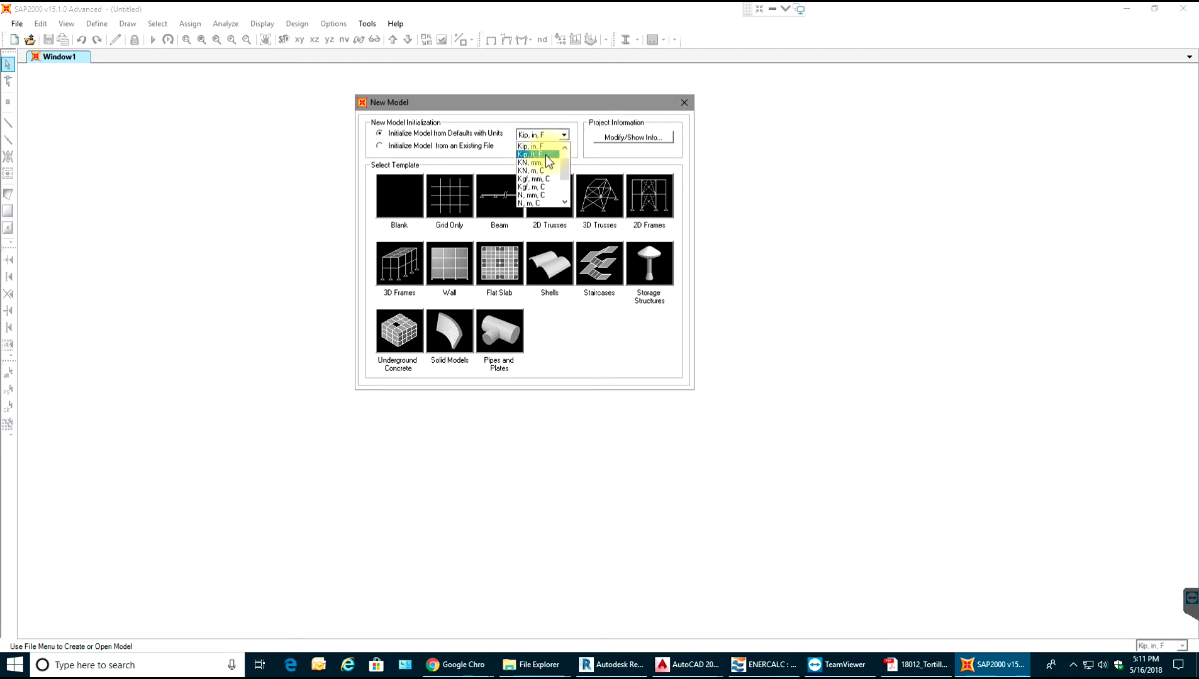
pyautogui.click(546, 154)
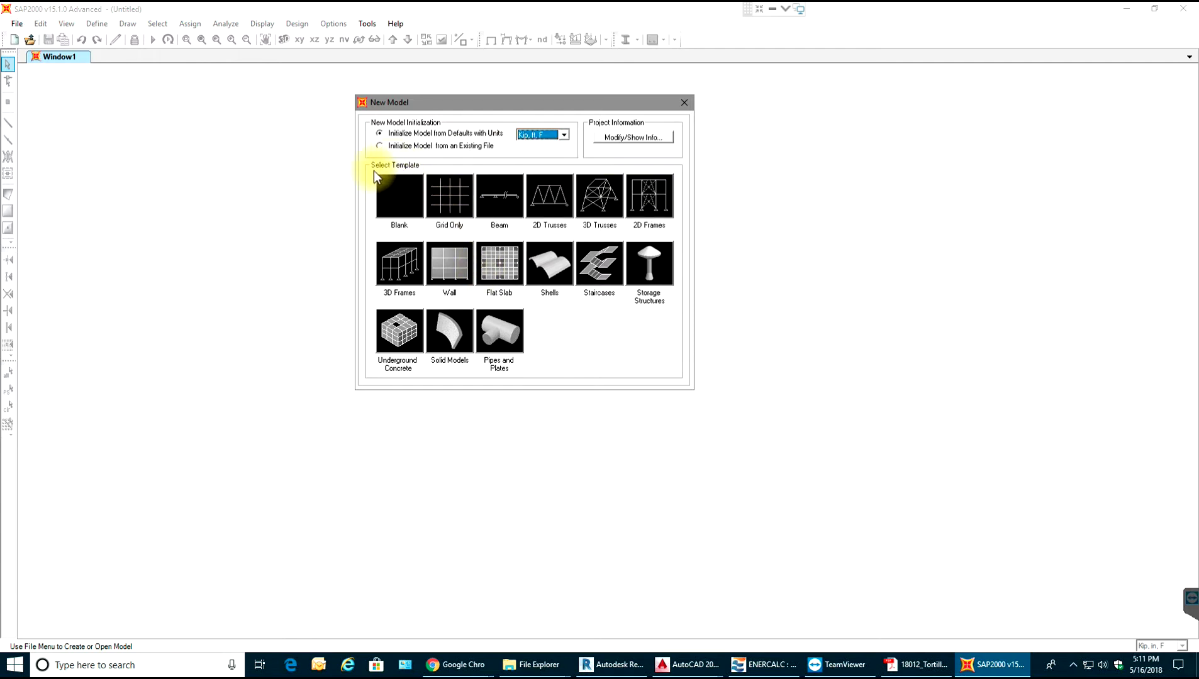
pyautogui.click(451, 210)
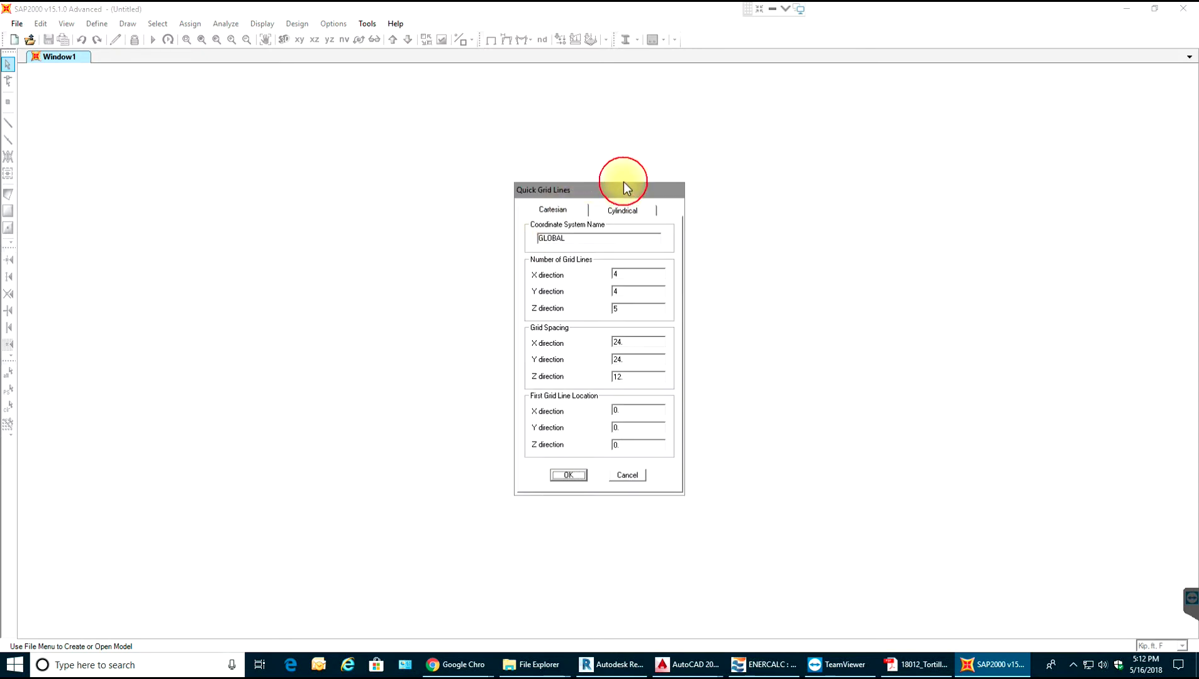
# Set the number of Cartesian grid lines to 2 in X, 1 in Y and 1 in Z.
pyautogui.moveTo(624, 182); pyautogui.dragTo(596, 116)
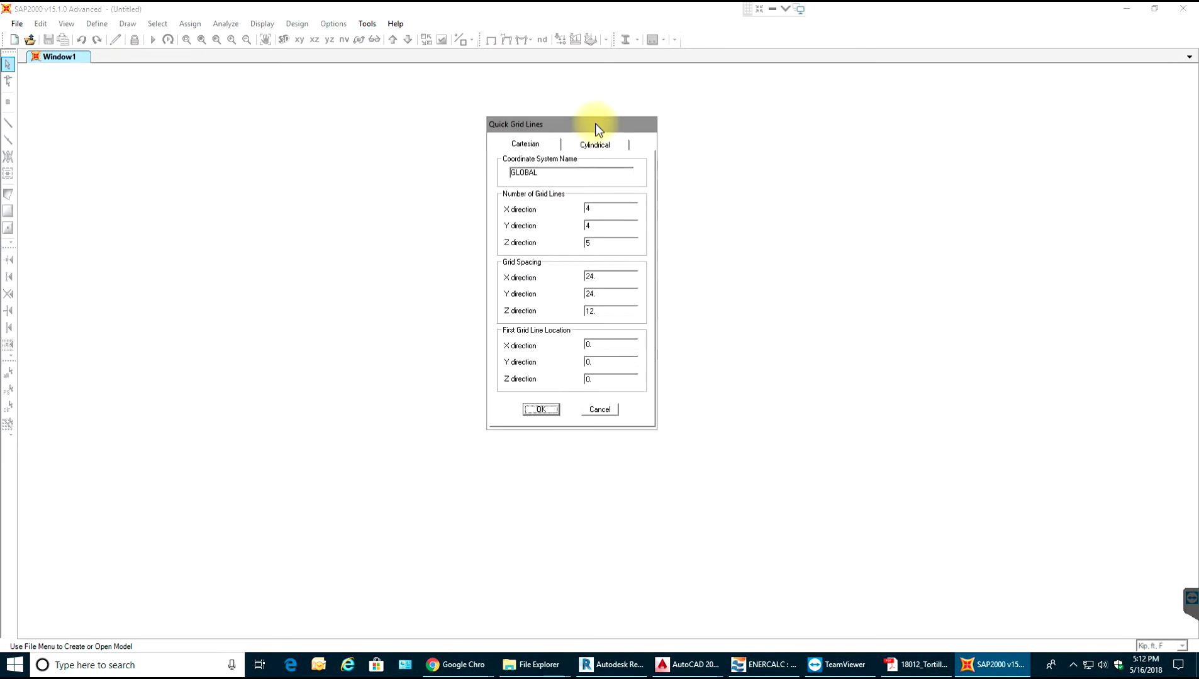
pyautogui.doubleClick(587, 208)
pyautogui.write('2')
pyautogui.doubleClick(607, 228)
pyautogui.write('1')
pyautogui.doubleClick(607, 244)
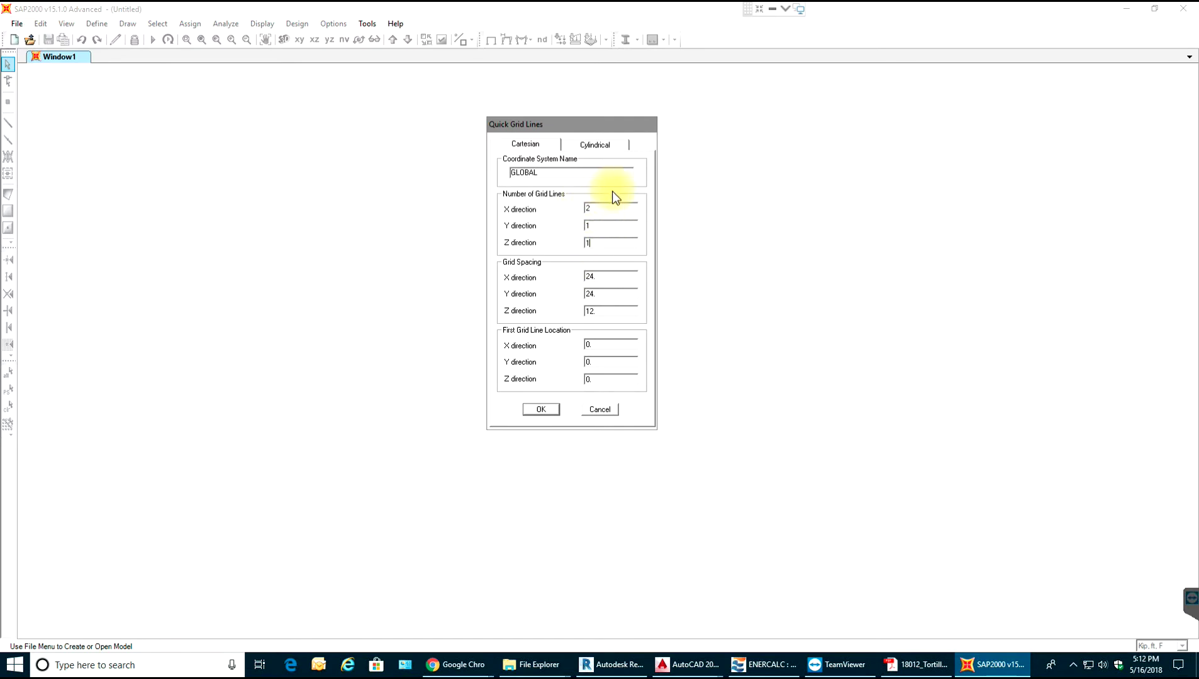
# Set the grid spacing to 10 ft in X, 1 ft in Y and 1 ft in Z, and create the grid.
pyautogui.doubleClick(605, 276)
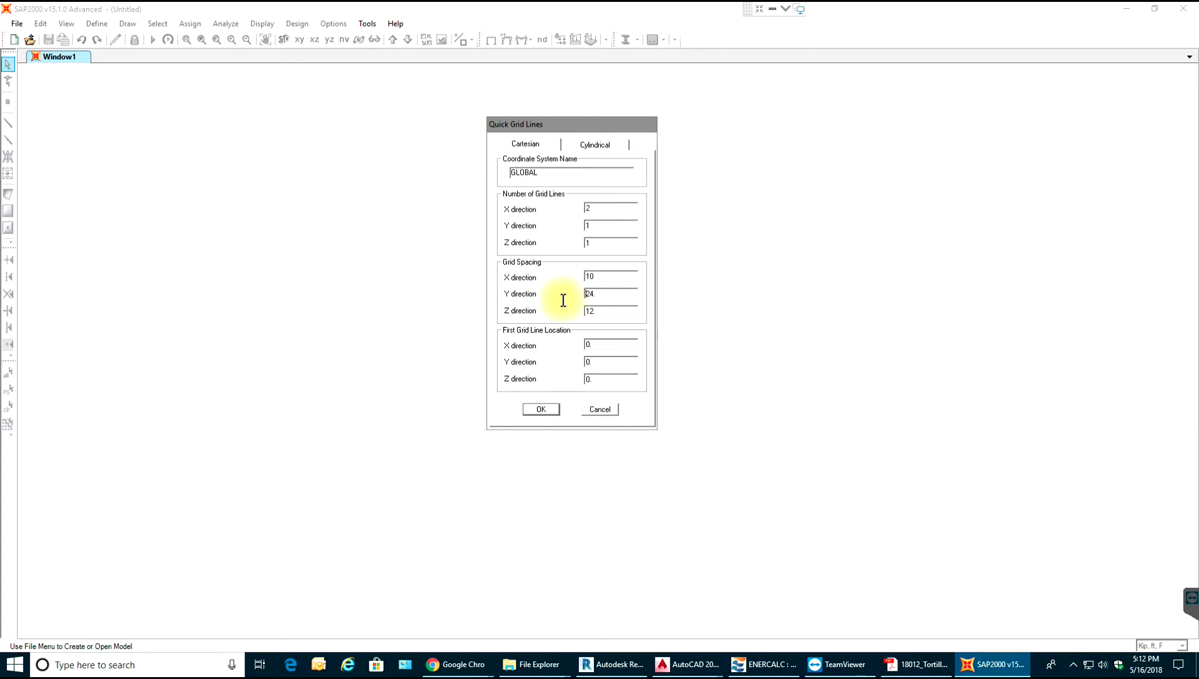
pyautogui.doubleClick(607, 296)
pyautogui.write('1')
pyautogui.moveTo(608, 310); pyautogui.dragTo(587, 318)
pyautogui.write('1')
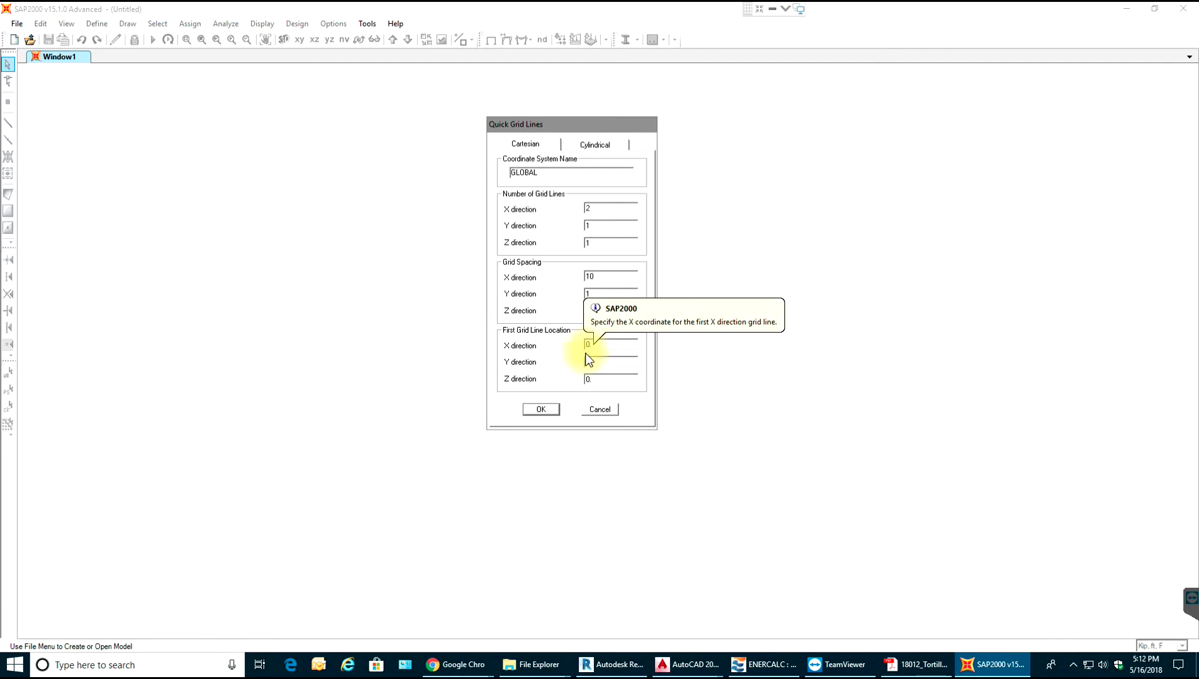
pyautogui.click(549, 409)
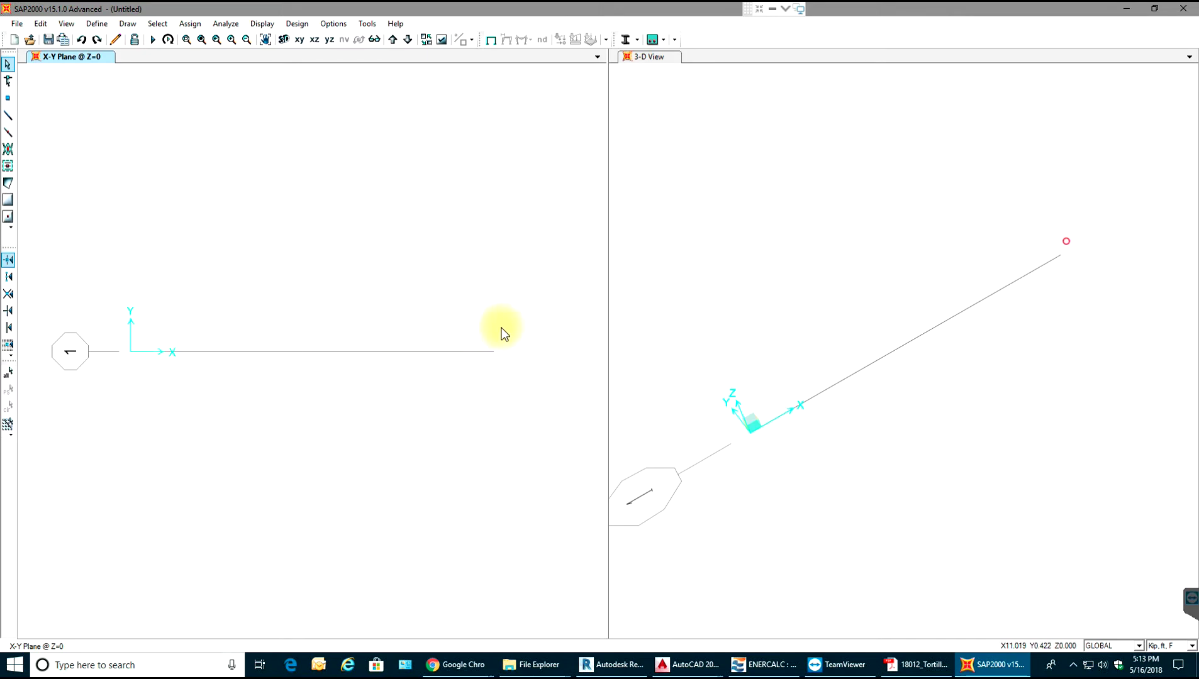
pyautogui.click(97, 24)
pyautogui.click(97, 24)
pyautogui.click(98, 25)
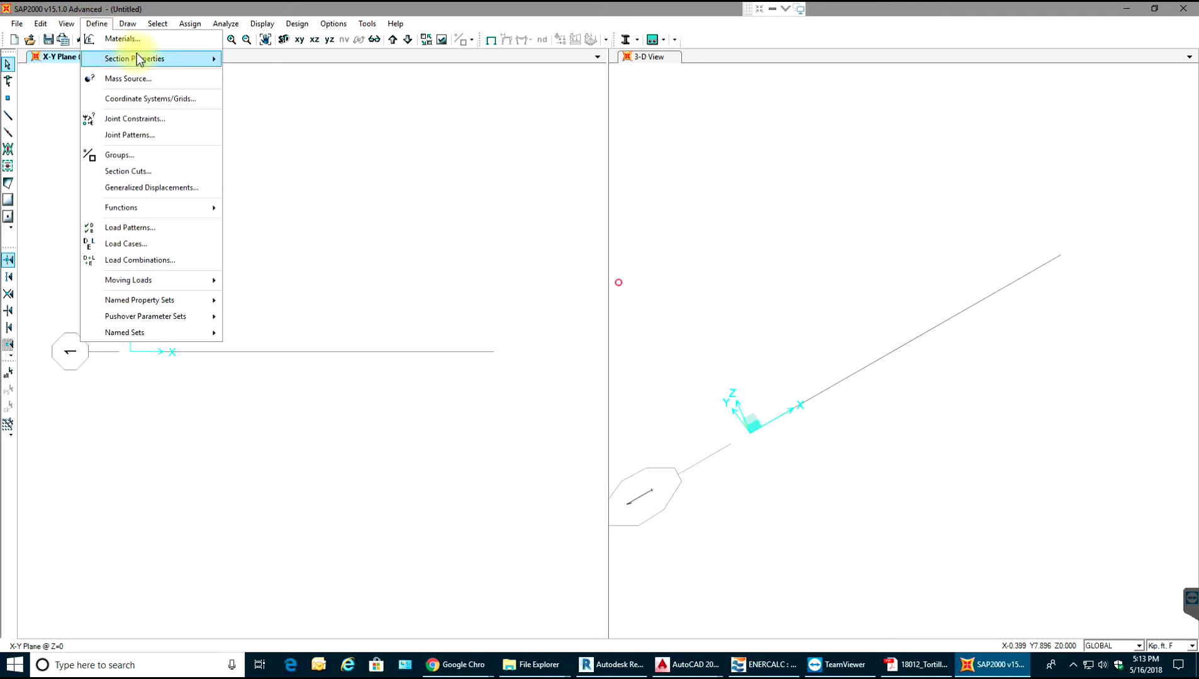
pyautogui.moveTo(128, 25)
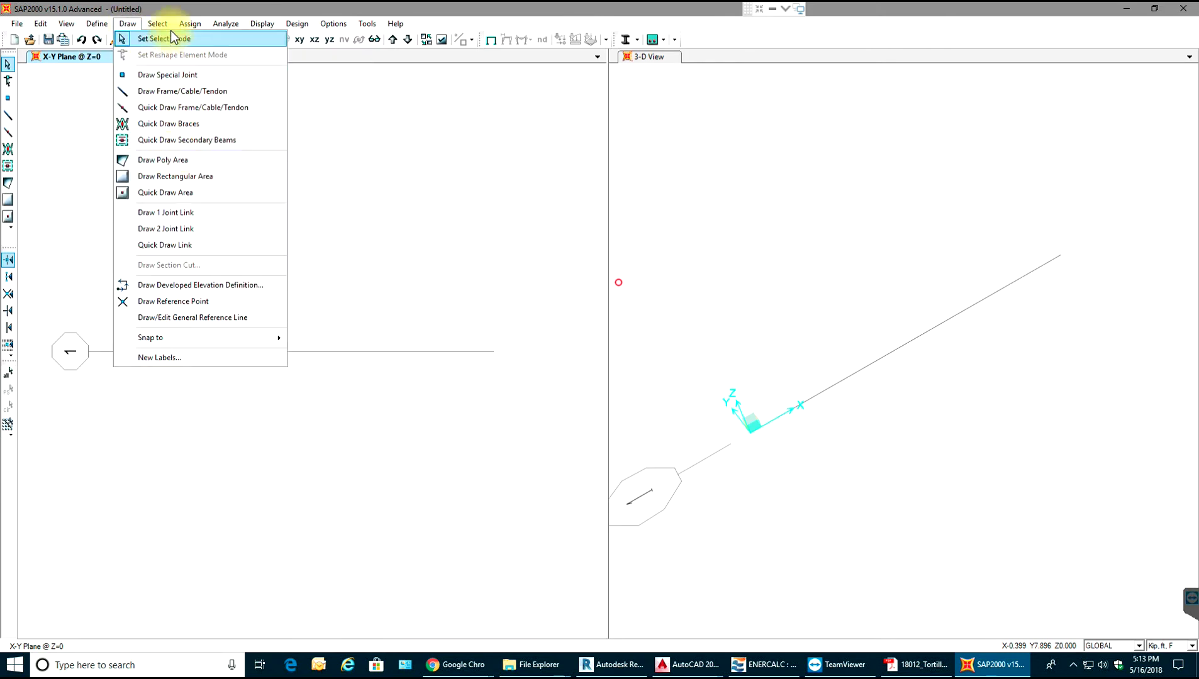
pyautogui.moveTo(236, 25)
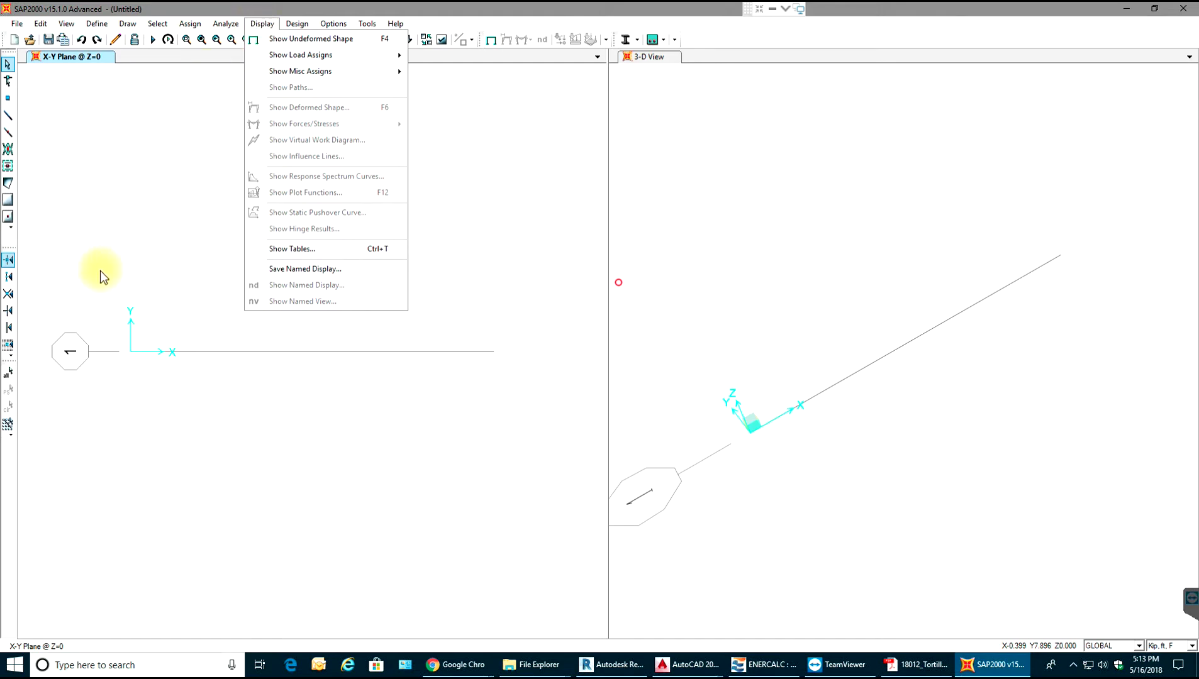
pyautogui.click(157, 183)
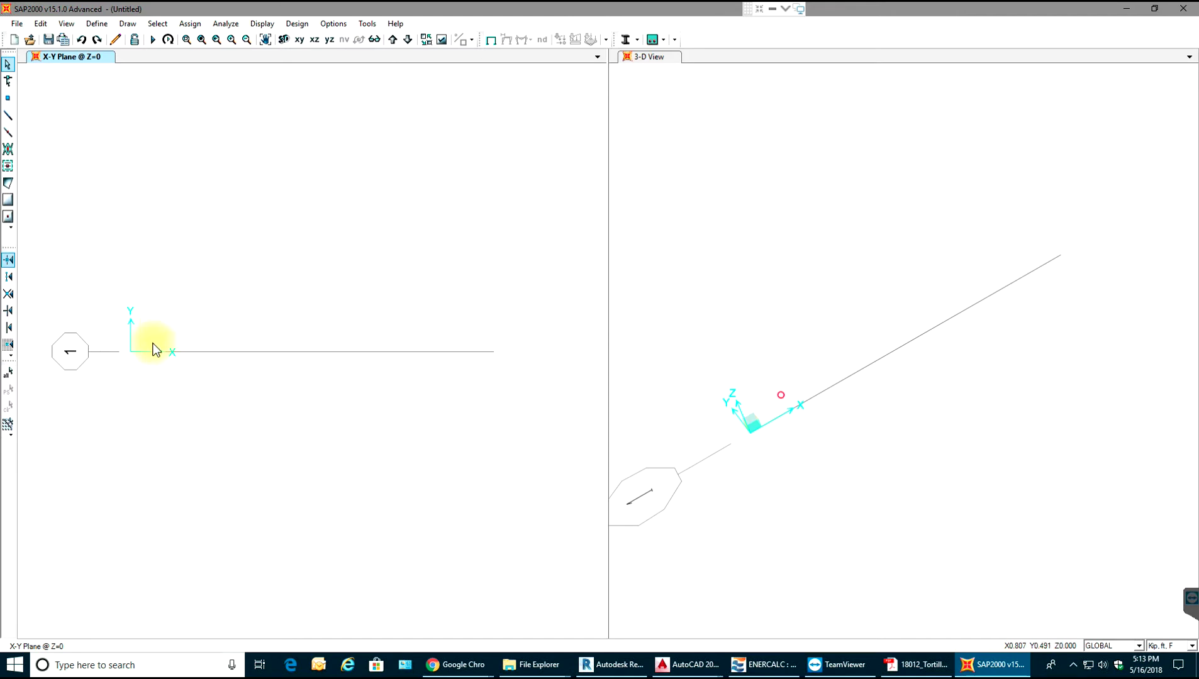
# Draw one straight frame member with section FSEC1 along the X grid line, from the origin to its far end.
pyautogui.click(10, 123)
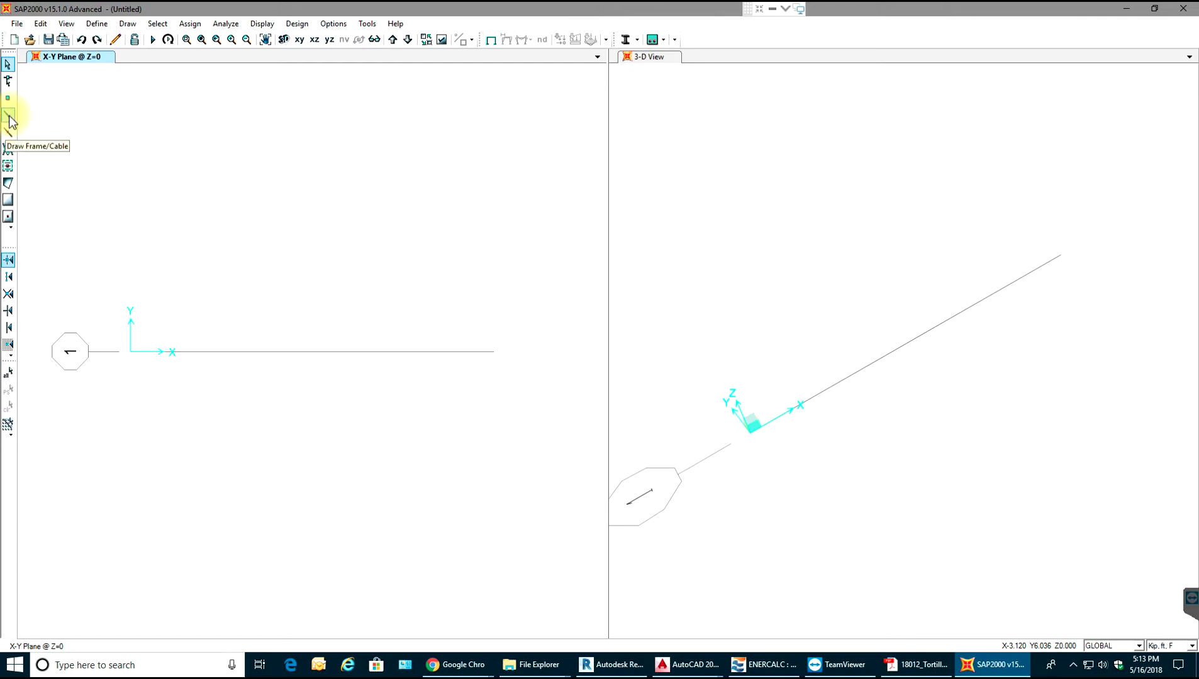
pyautogui.click(135, 24)
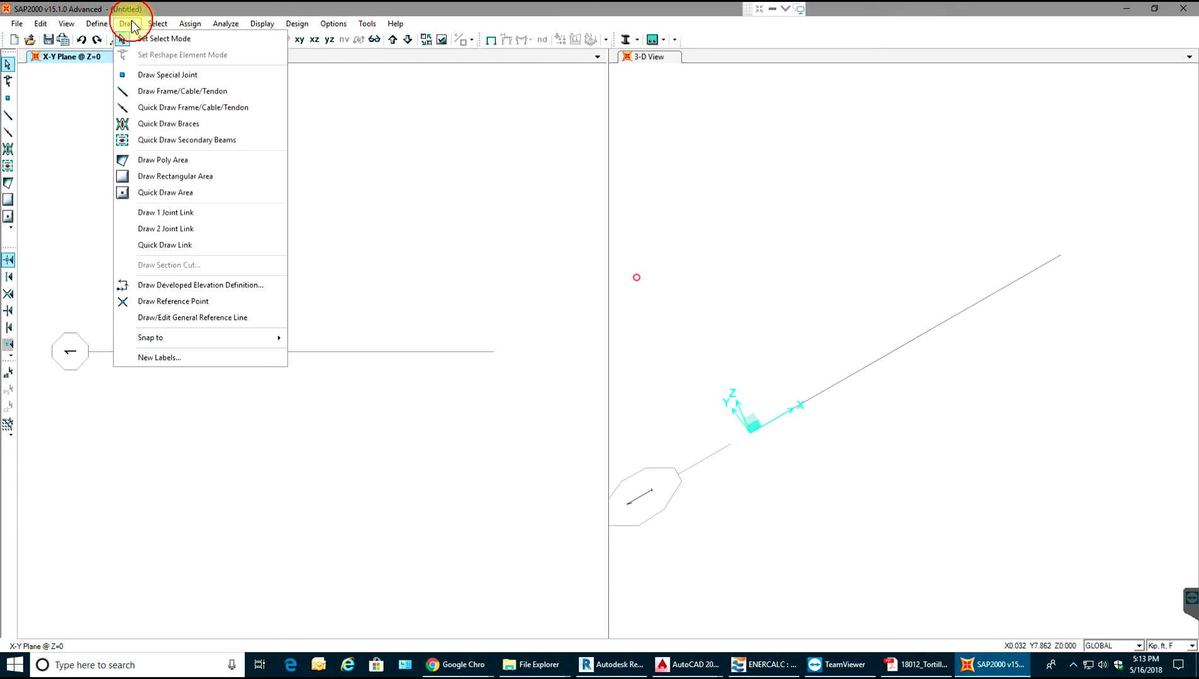
pyautogui.click(172, 92)
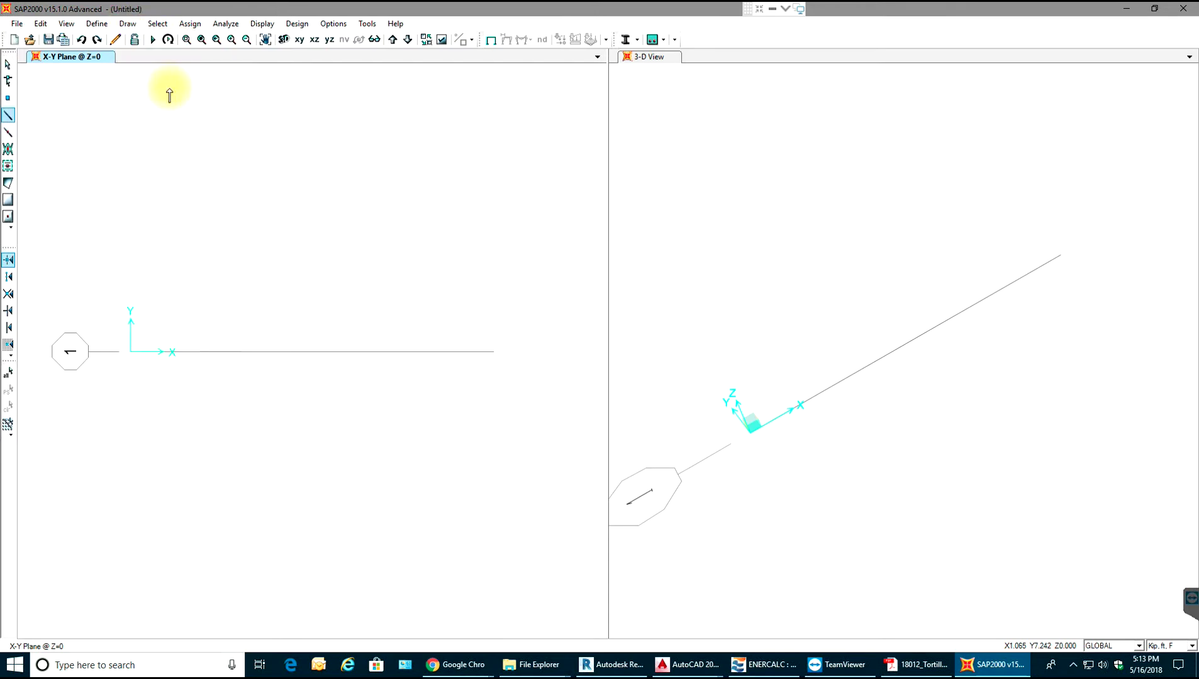
pyautogui.click(130, 352)
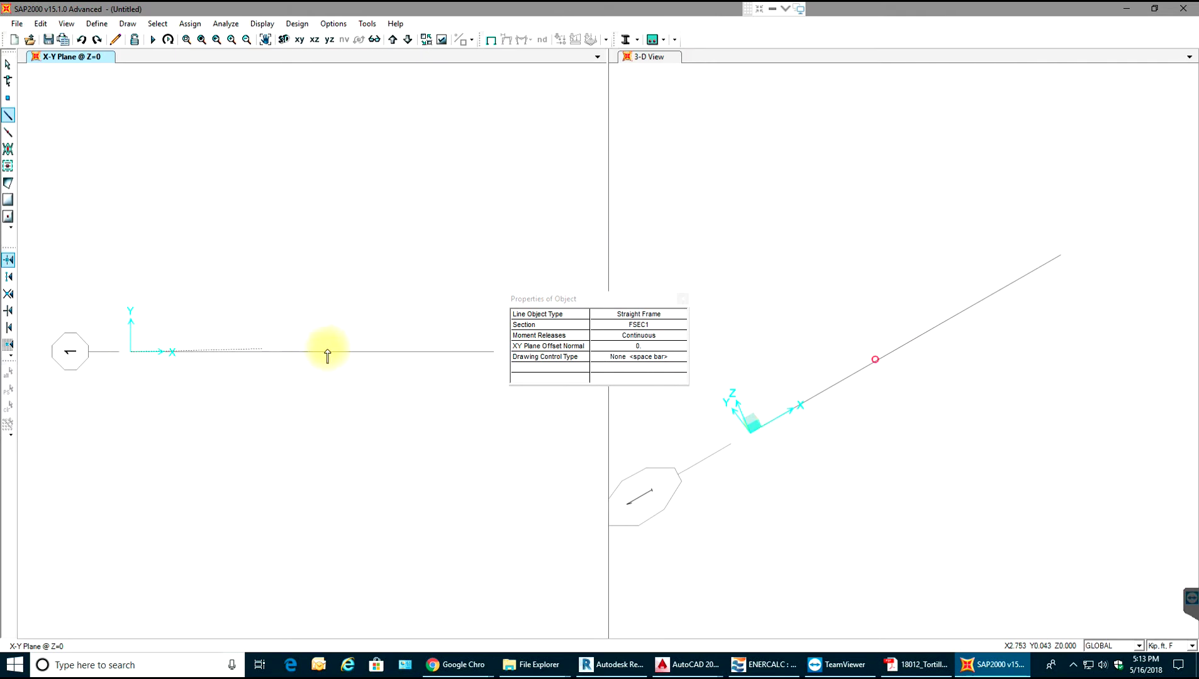
pyautogui.click(490, 356)
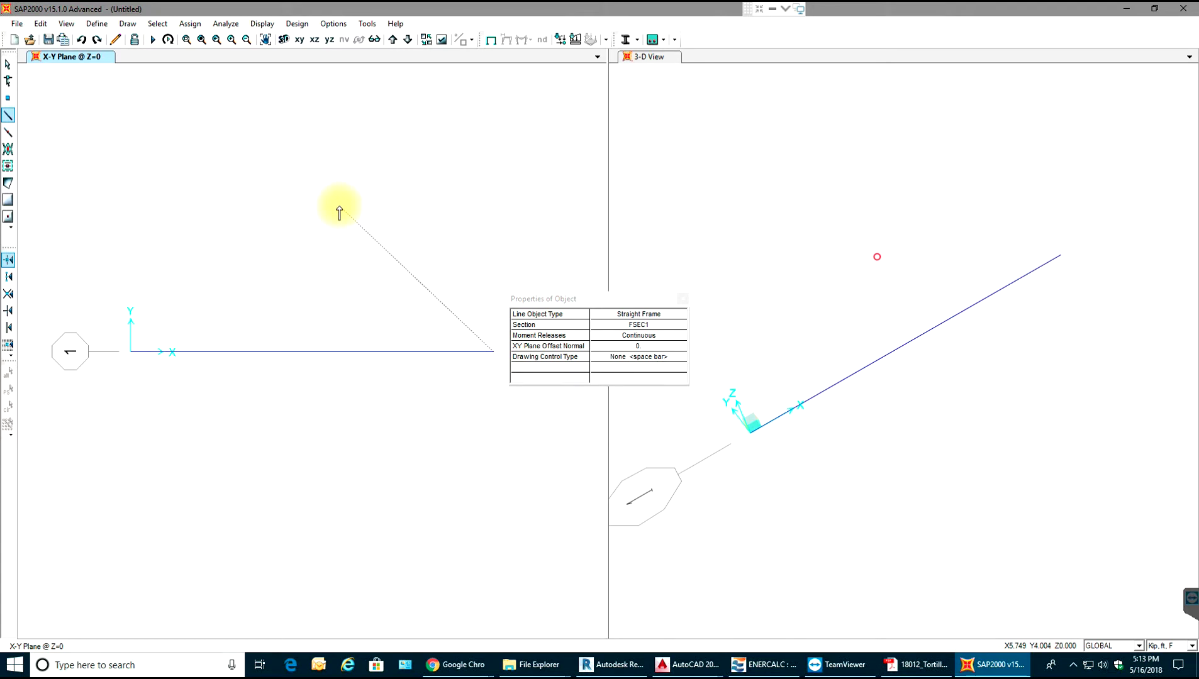
pyautogui.rightClick(339, 214)
pyautogui.press('Escape')
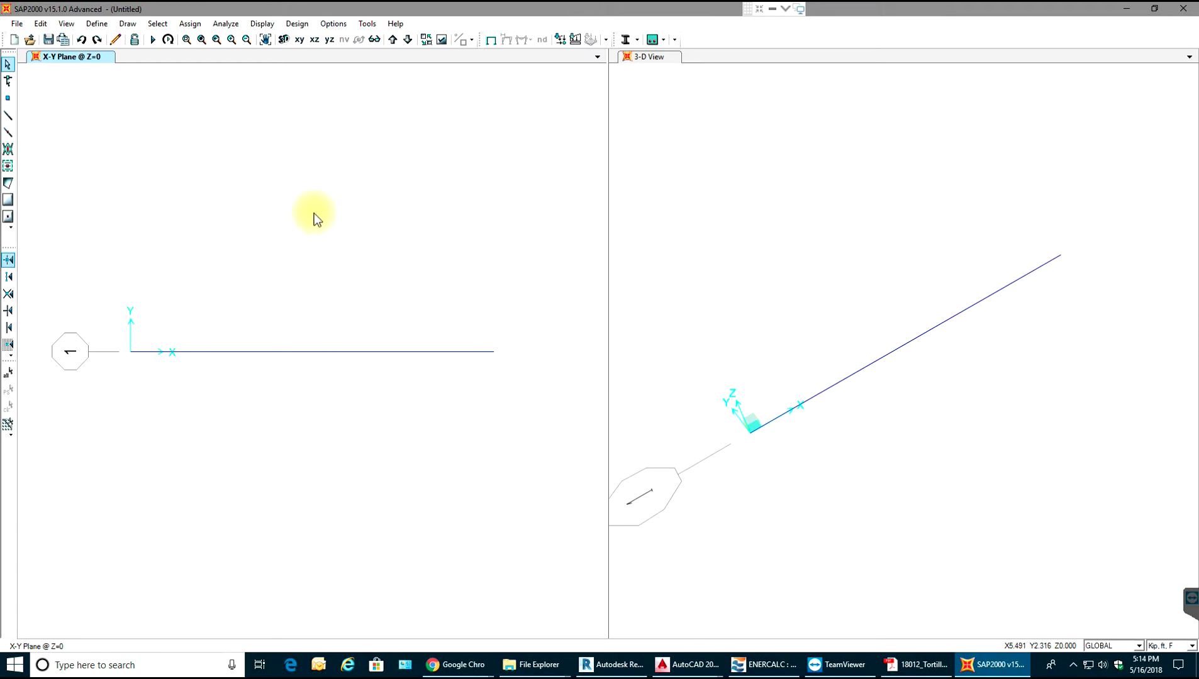
# Add a new United States steel material with standard ASTM A36, Grade 36, to the model's materials.
pyautogui.click(97, 23)
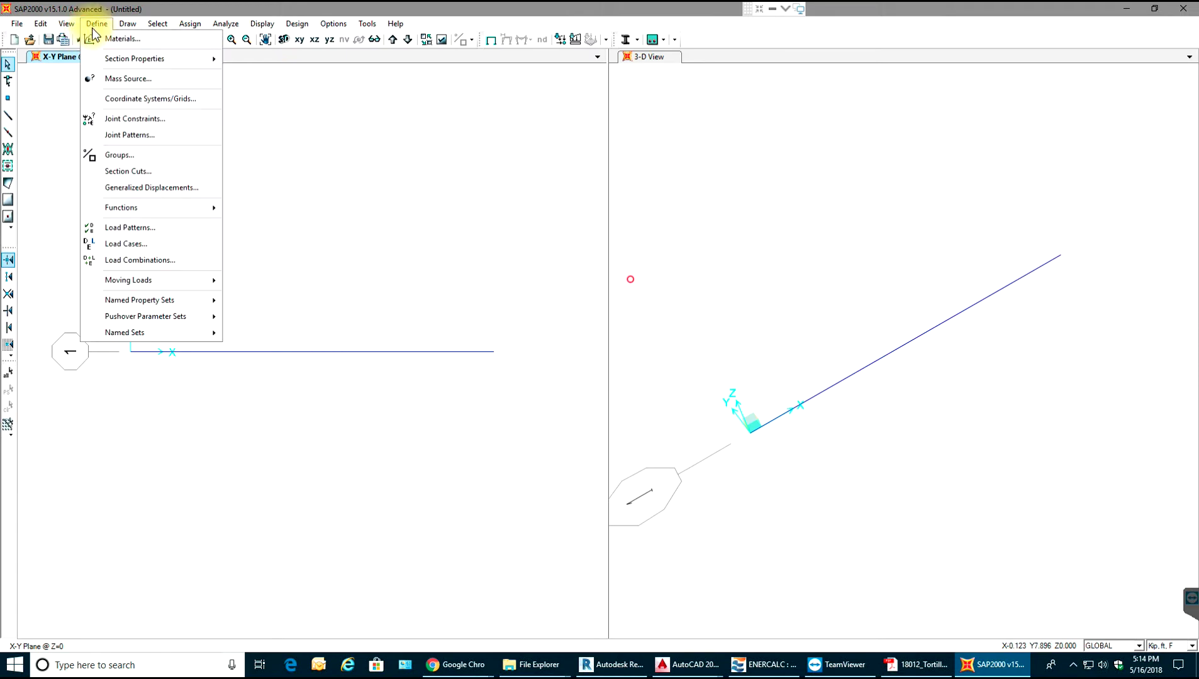
pyautogui.click(123, 39)
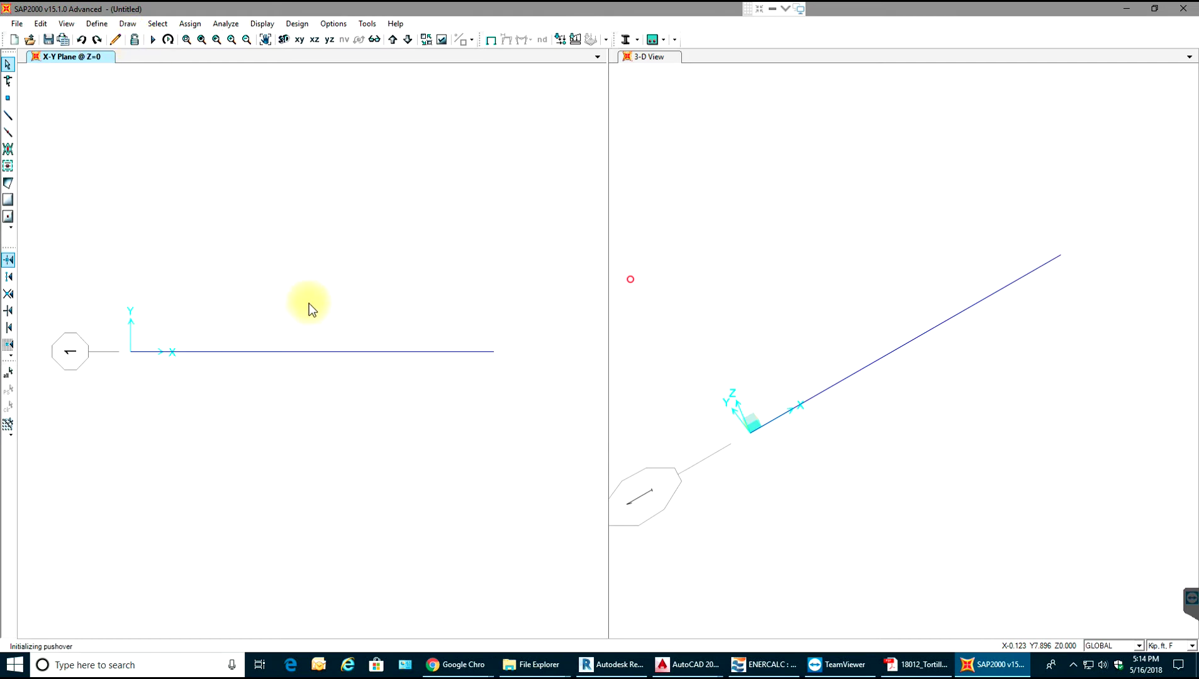
pyautogui.click(522, 293)
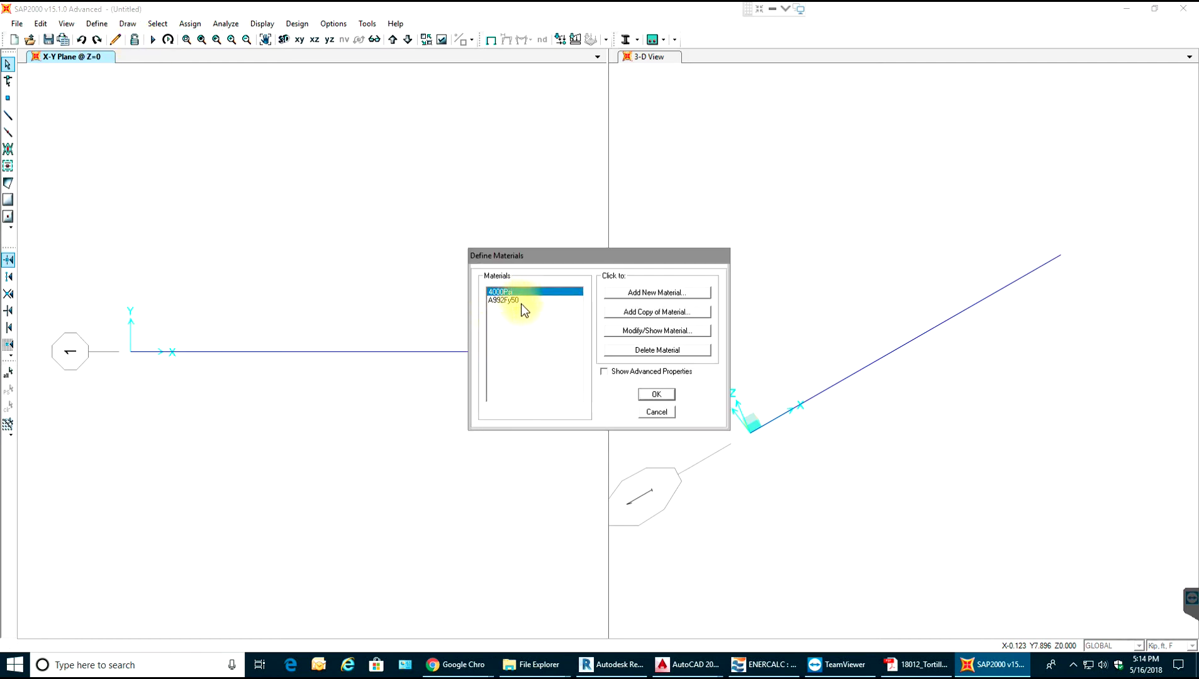
pyautogui.click(514, 300)
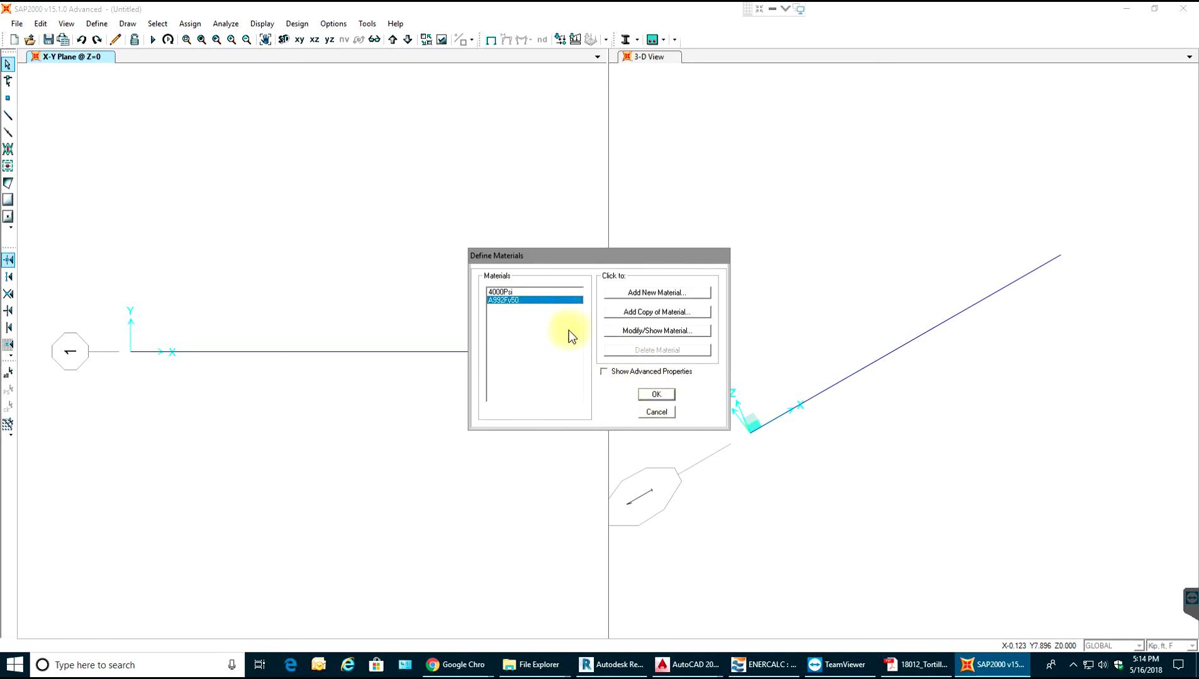
pyautogui.click(656, 293)
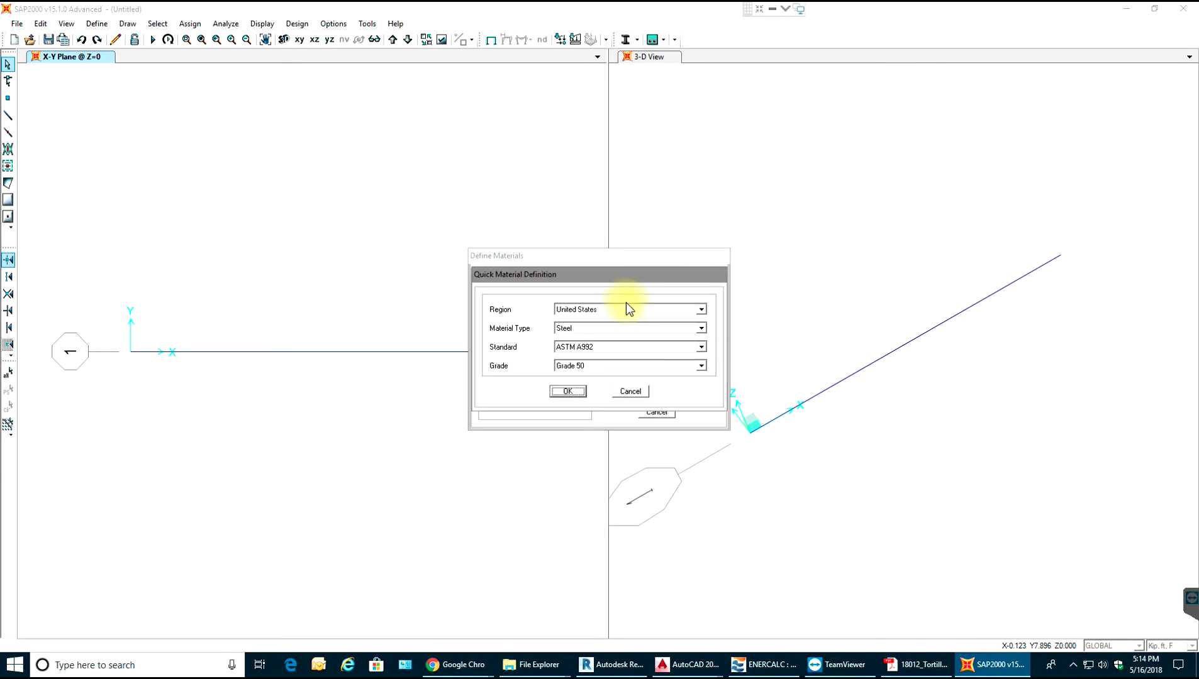
pyautogui.click(569, 351)
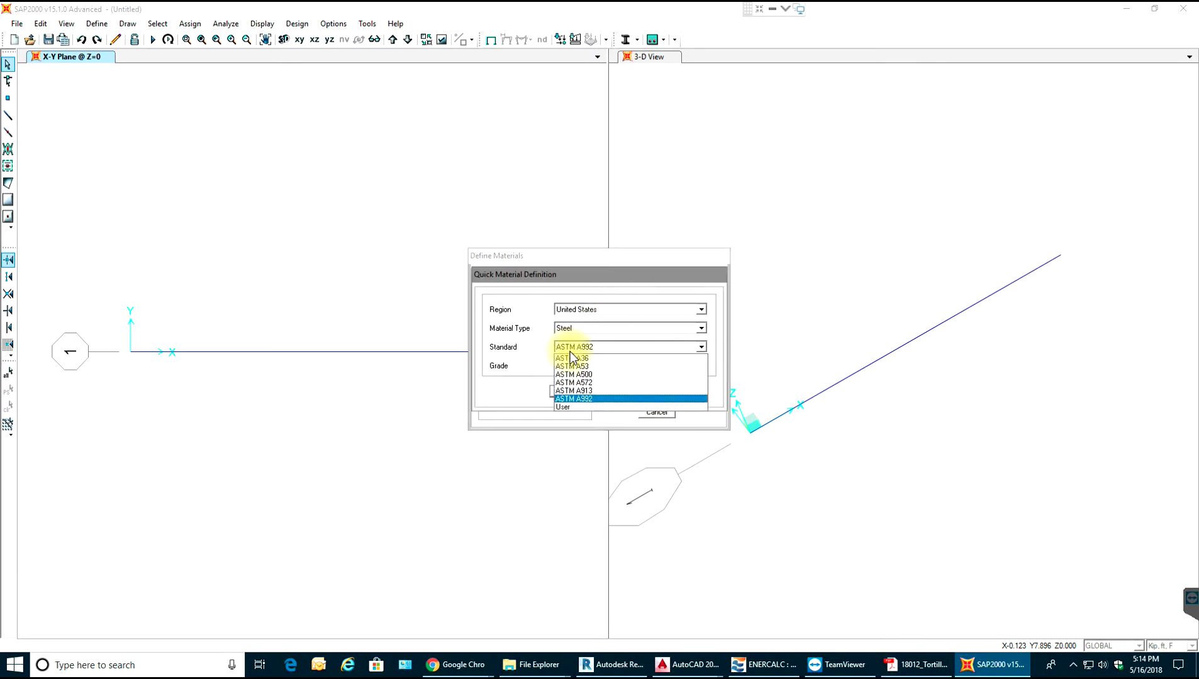
pyautogui.click(578, 367)
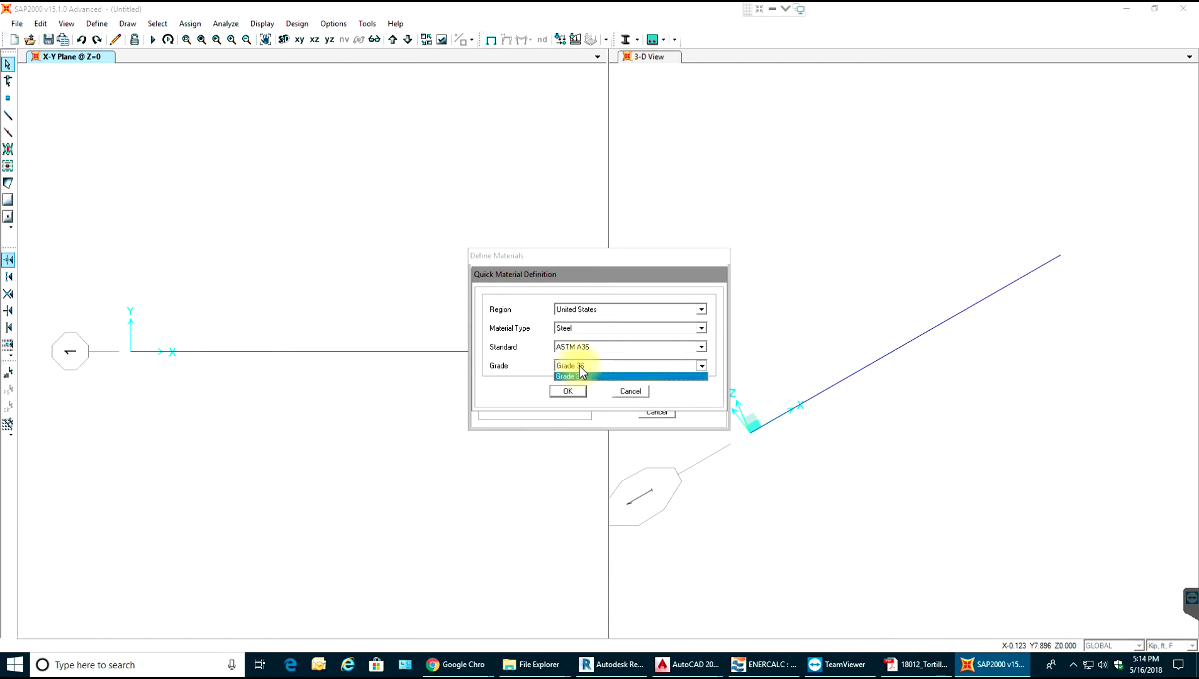
pyautogui.click(579, 369)
pyautogui.click(568, 391)
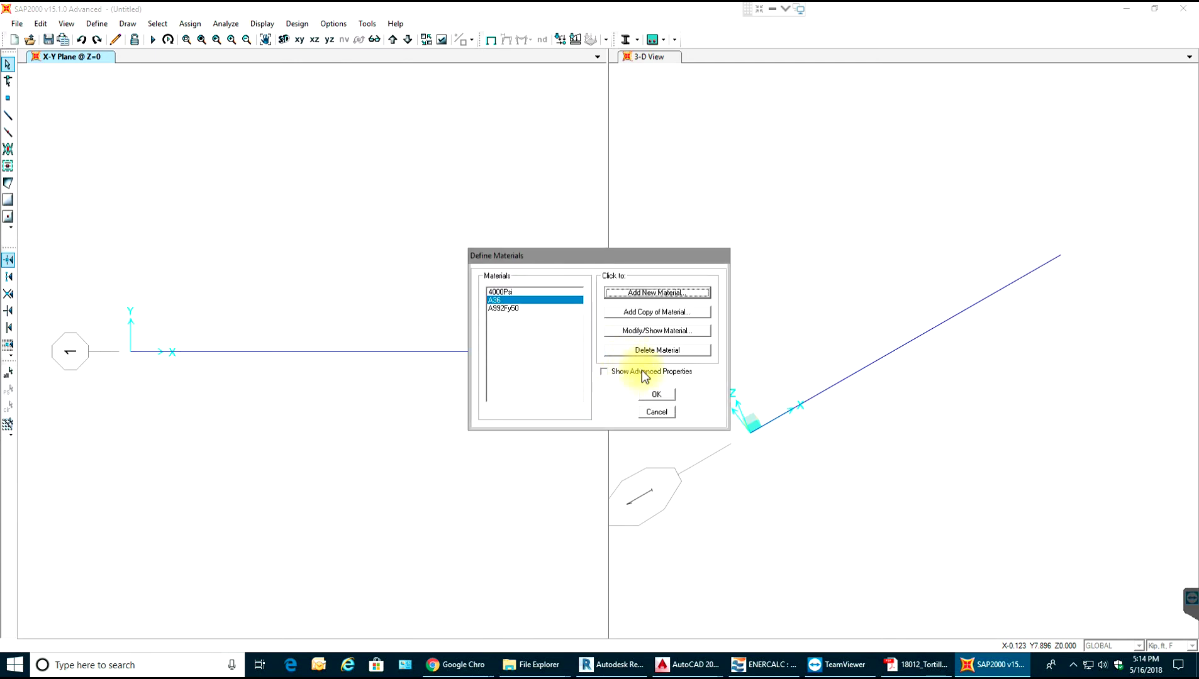
pyautogui.click(654, 395)
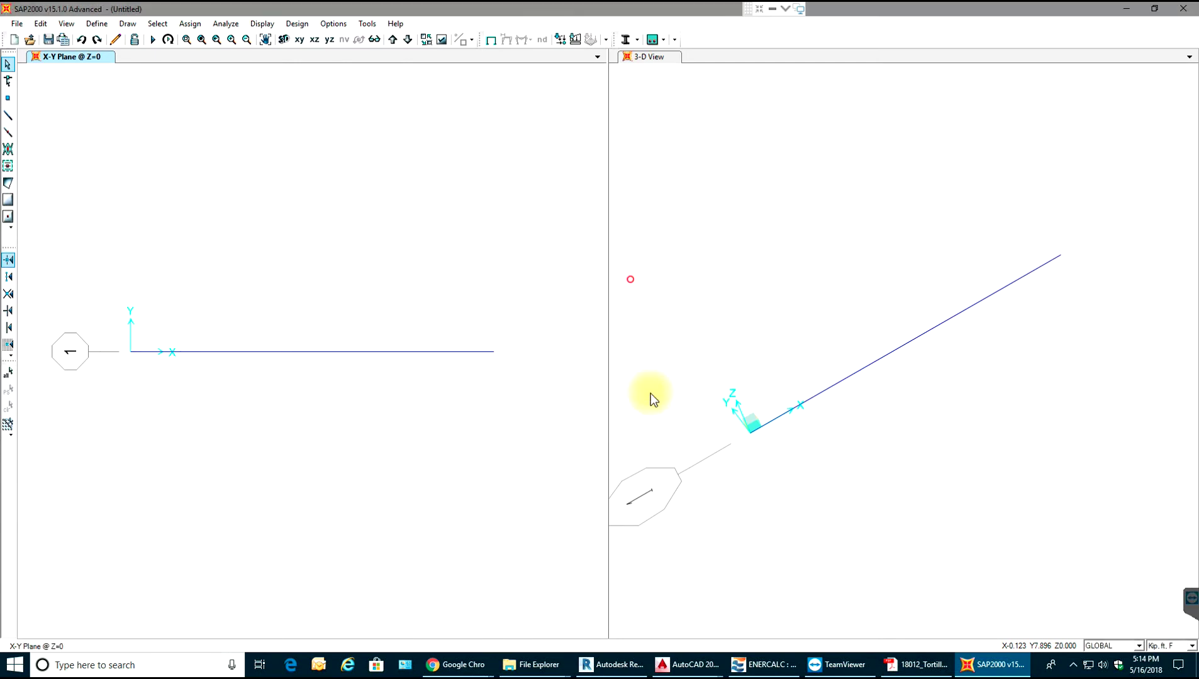
# Open the frame section property definitions for the model.
pyautogui.click(97, 25)
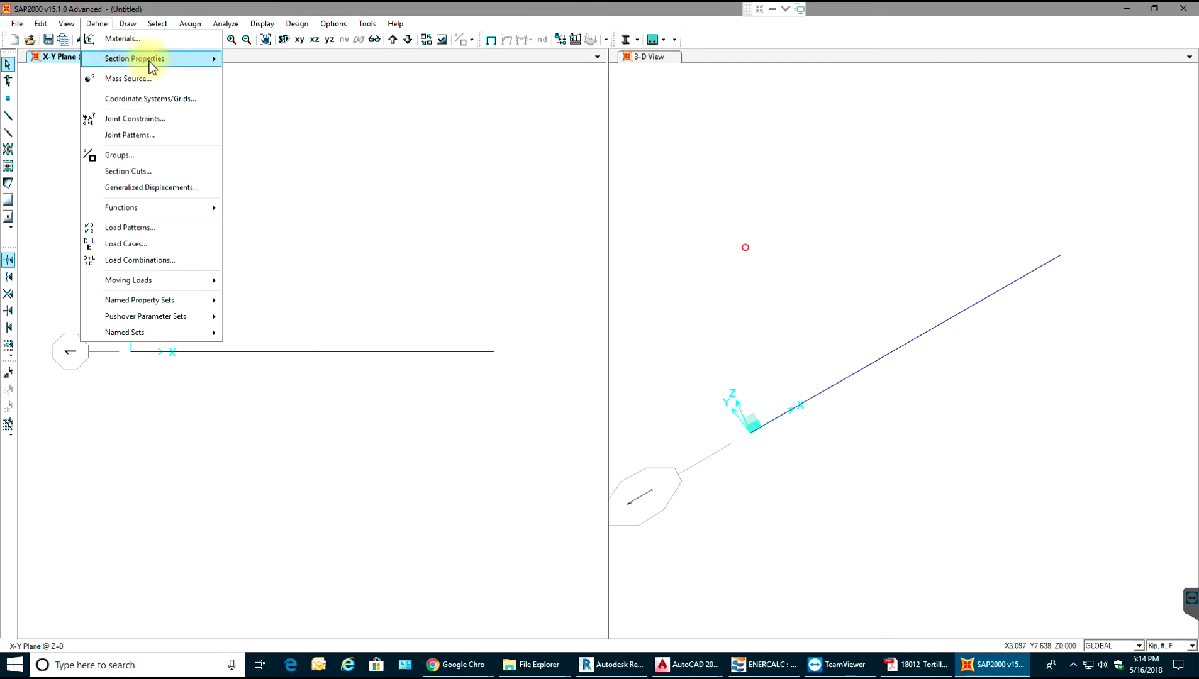
pyautogui.moveTo(179, 61)
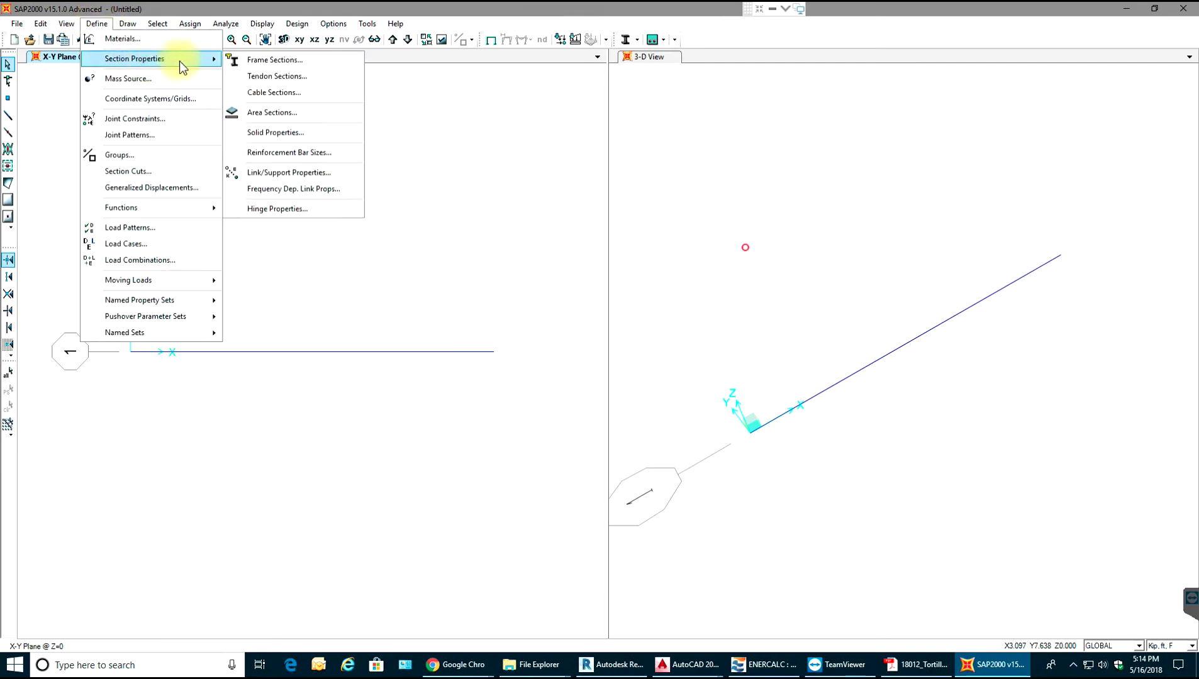
pyautogui.click(288, 60)
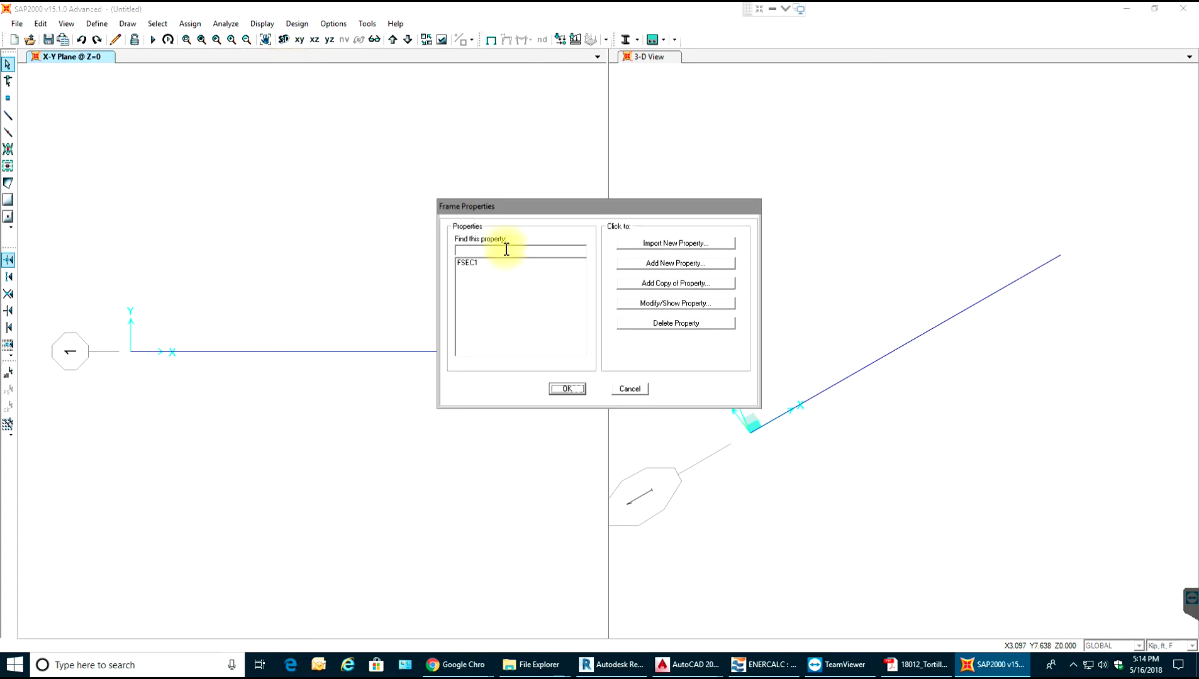
pyautogui.click(644, 263)
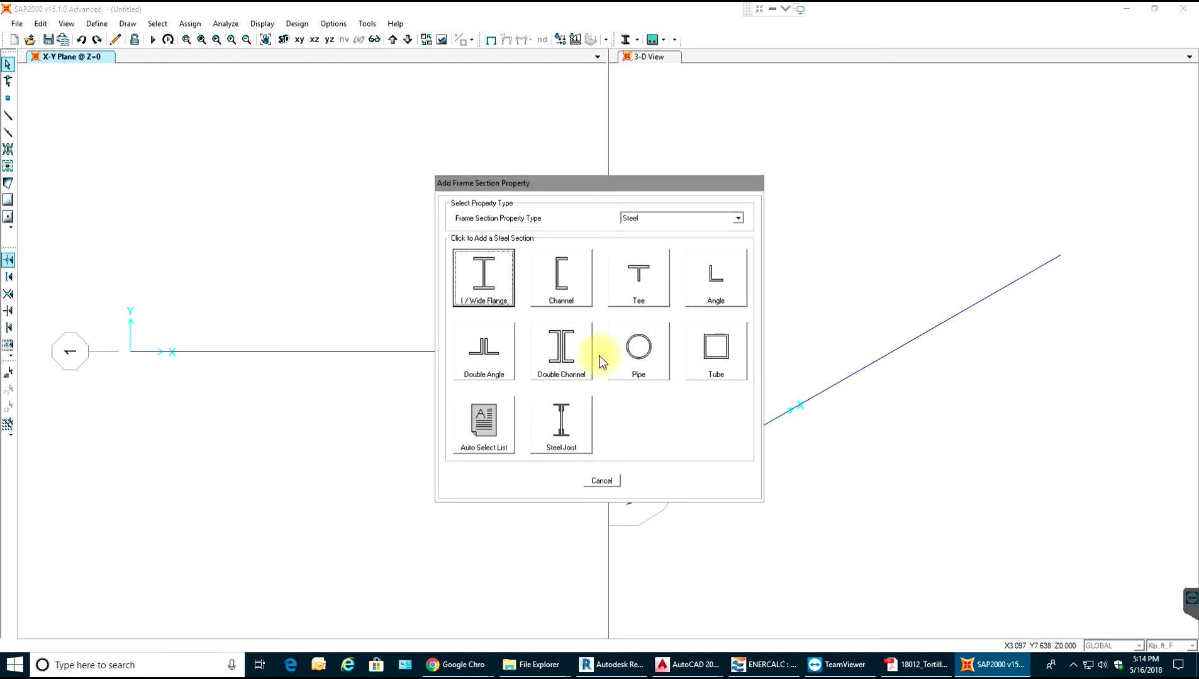
pyautogui.click(634, 218)
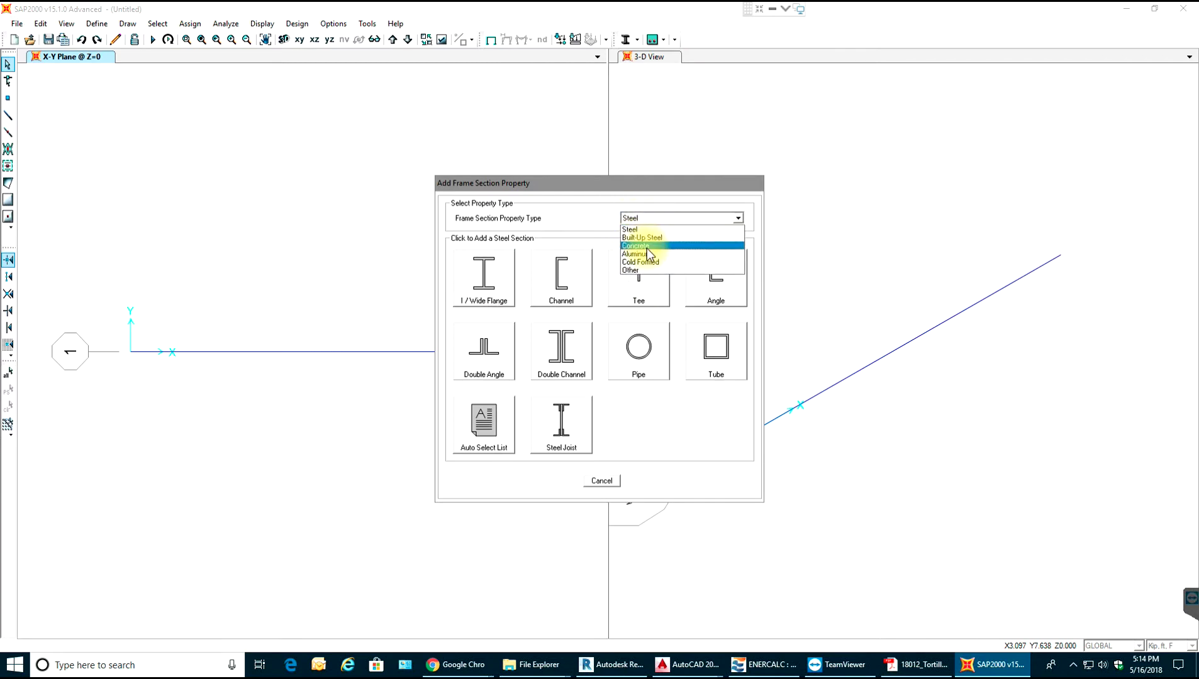
pyautogui.click(632, 229)
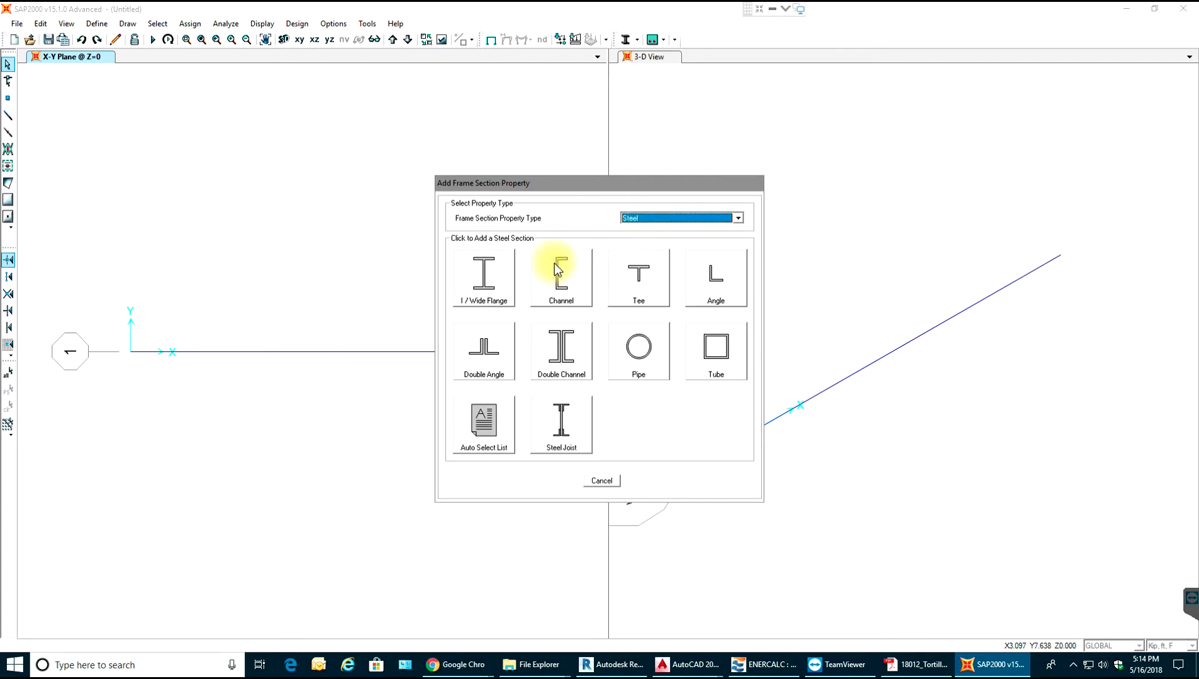
pyautogui.click(492, 285)
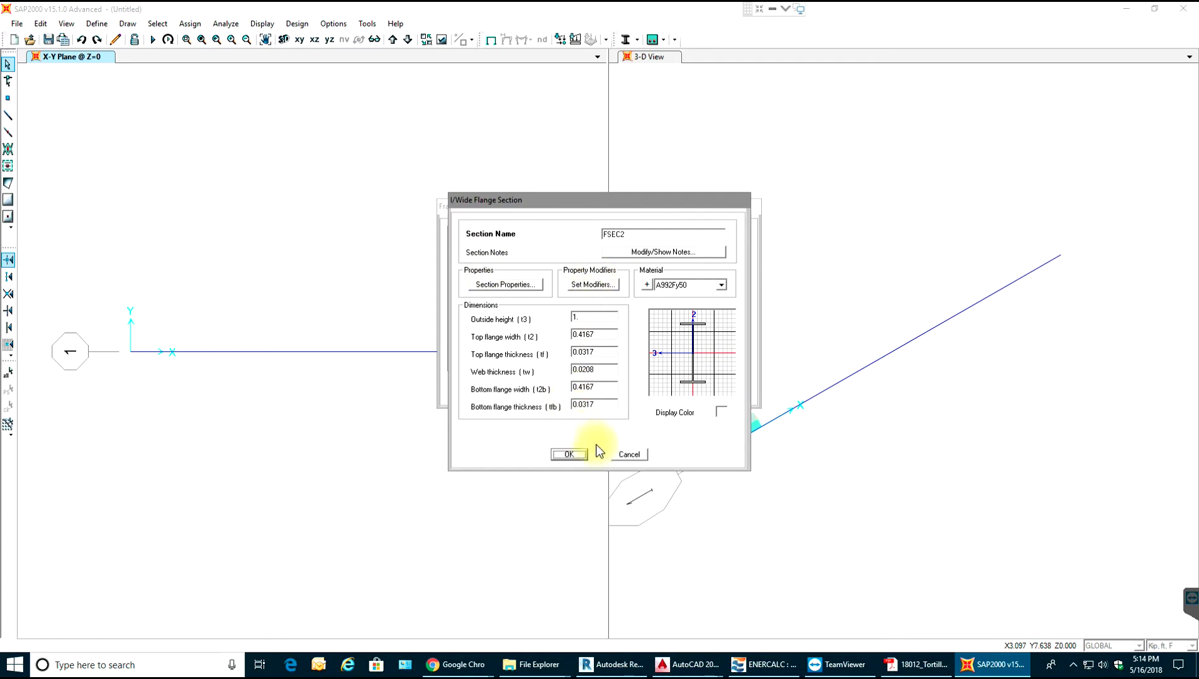
pyautogui.click(626, 454)
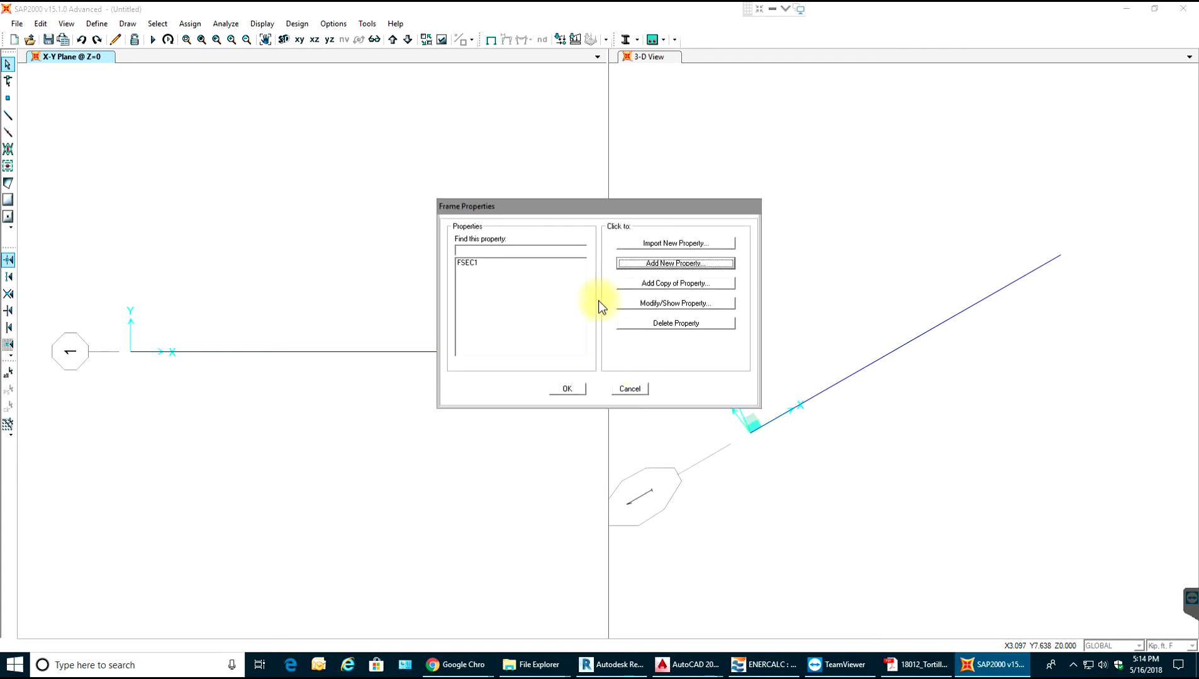
pyautogui.click(636, 265)
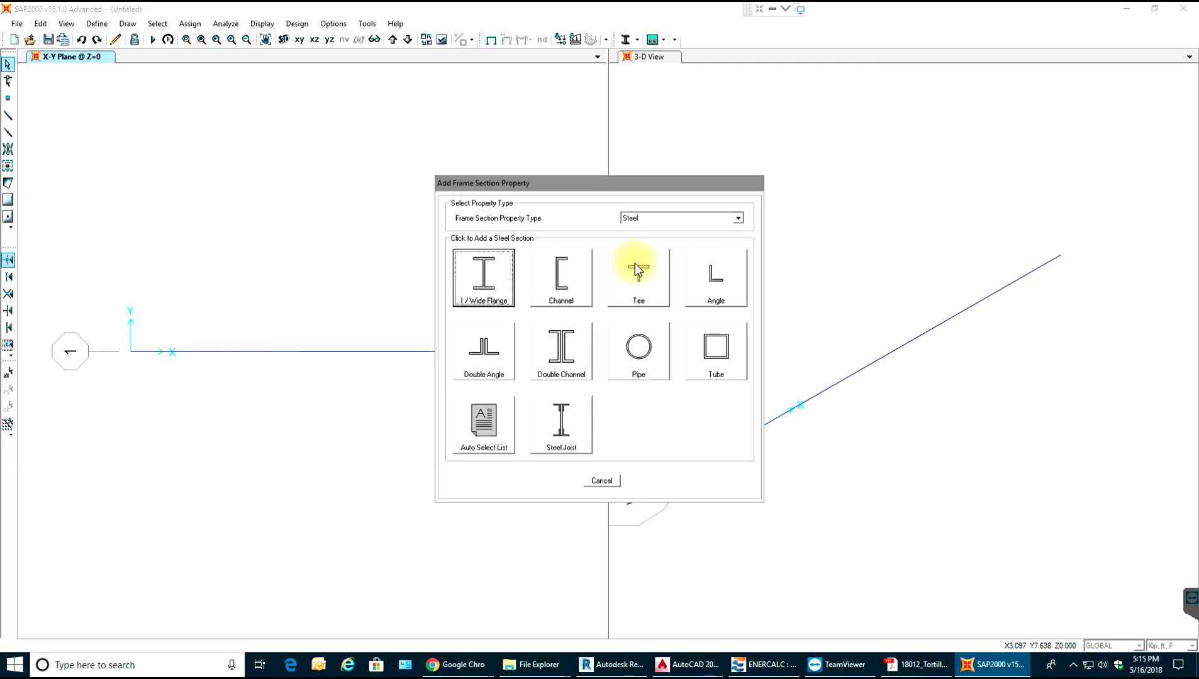
pyautogui.click(500, 269)
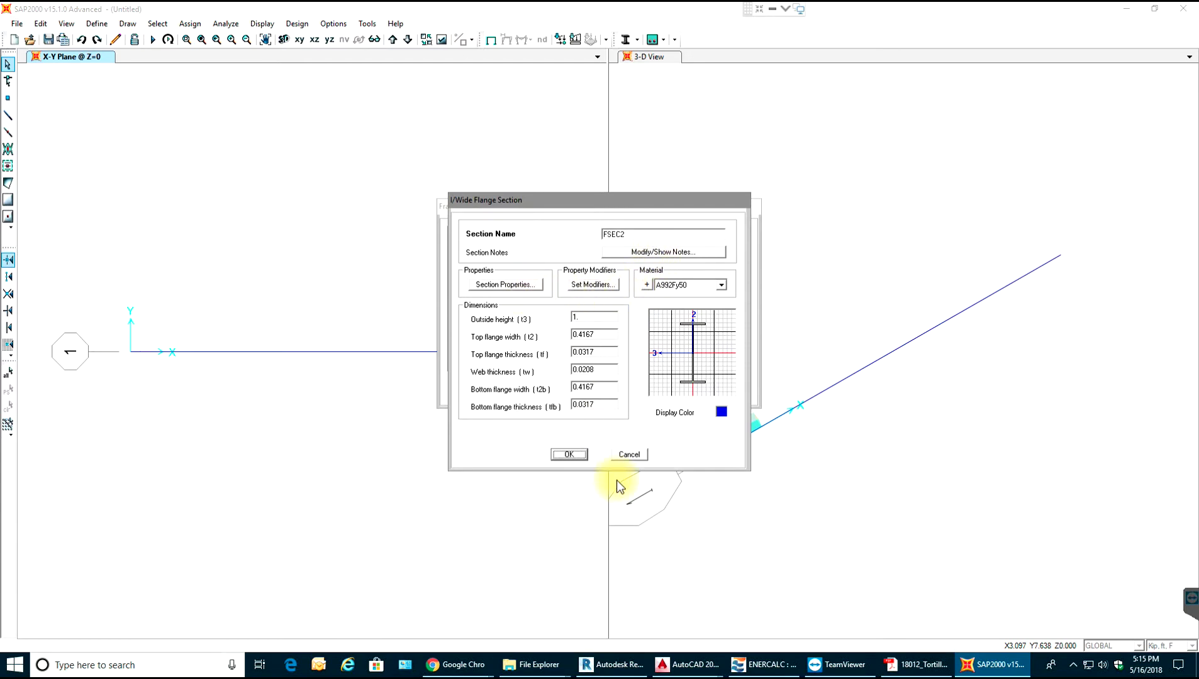
pyautogui.click(624, 456)
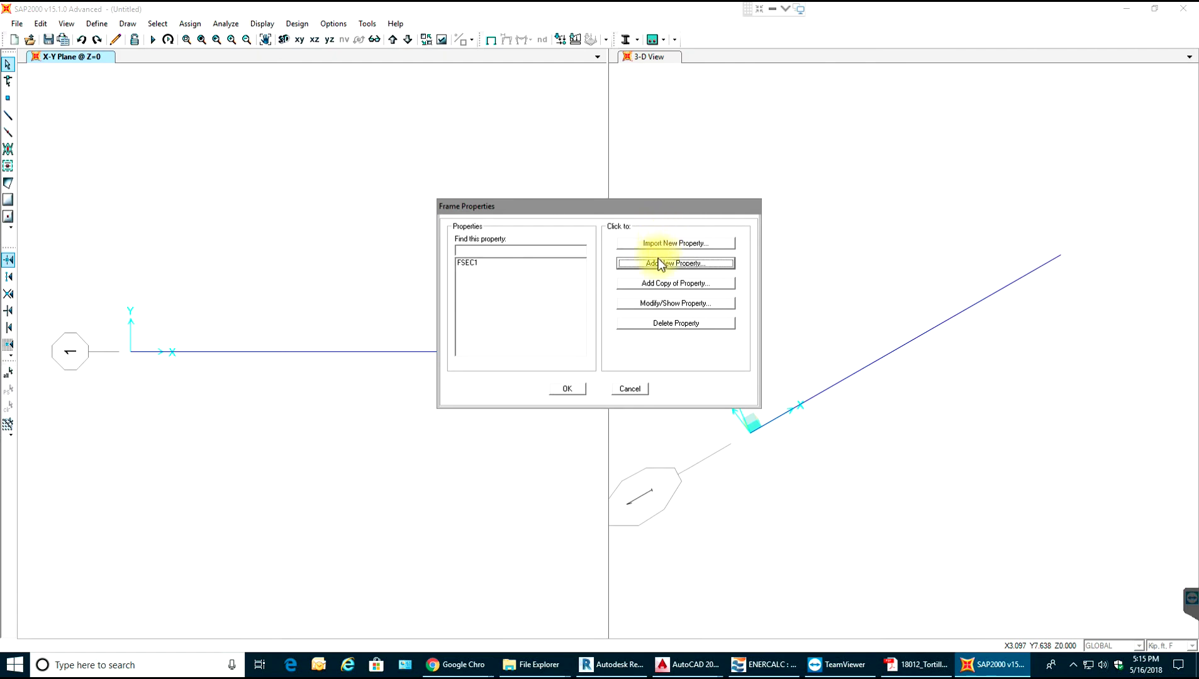
pyautogui.click(656, 263)
pyautogui.click(473, 274)
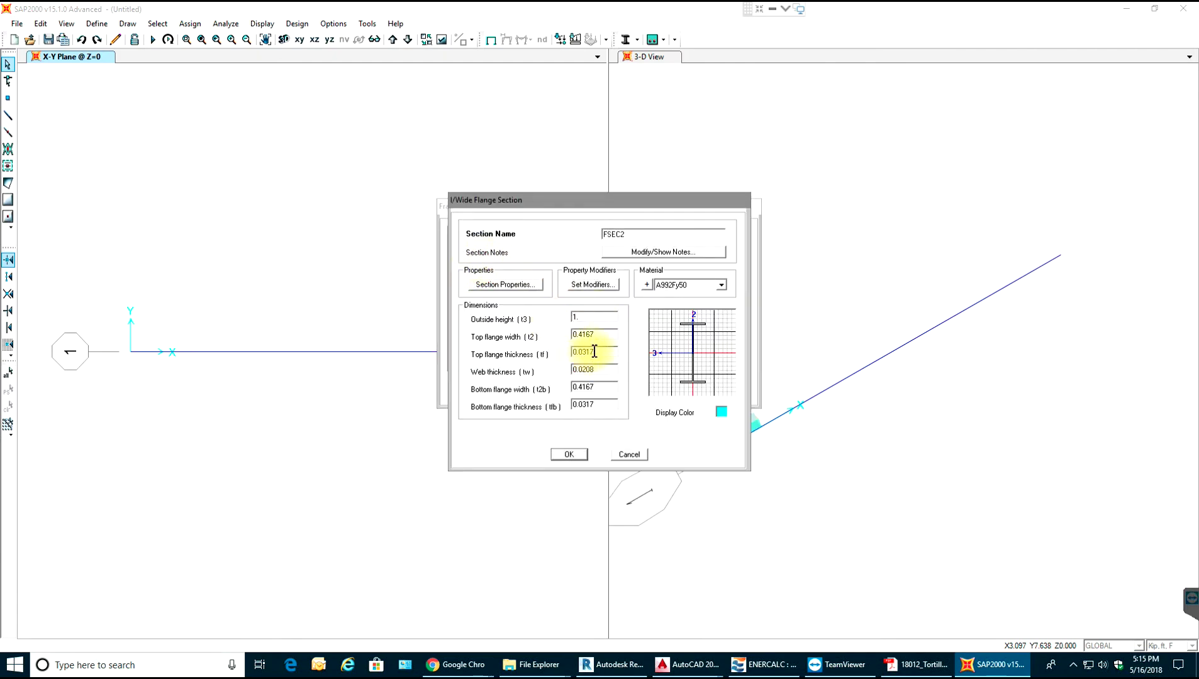
pyautogui.click(628, 454)
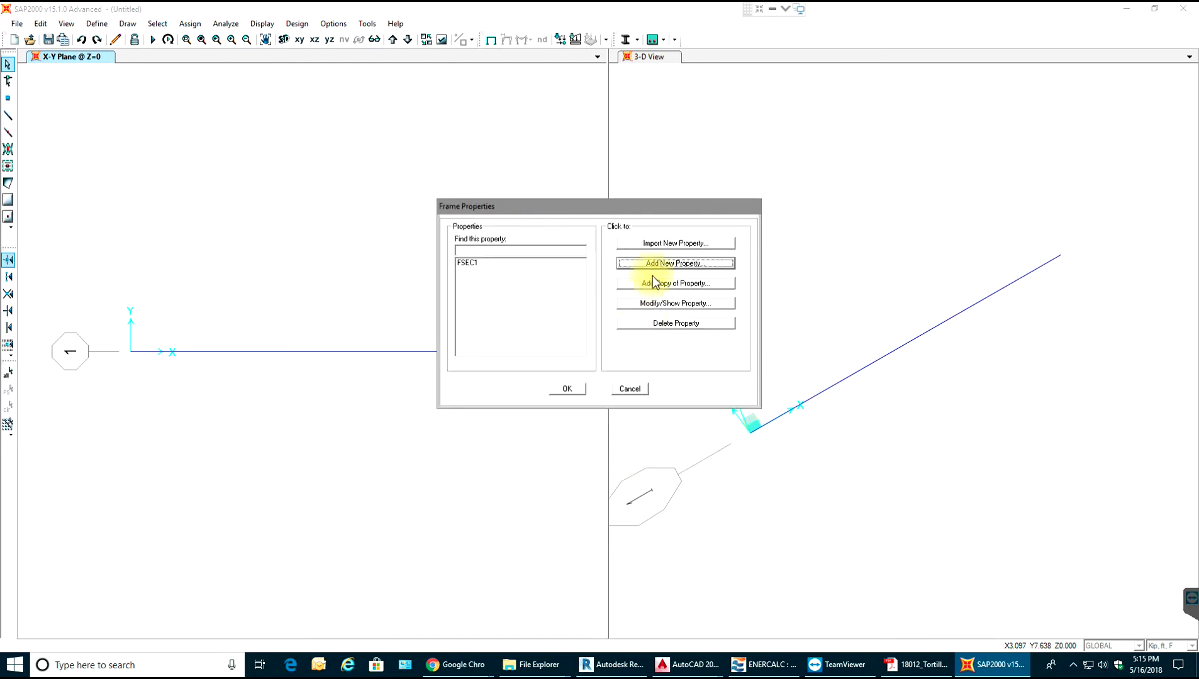
# Import the steel I/Wide Flange section W14X68 from the AISC14.pro property file with material A992Fy50.
pyautogui.click(669, 242)
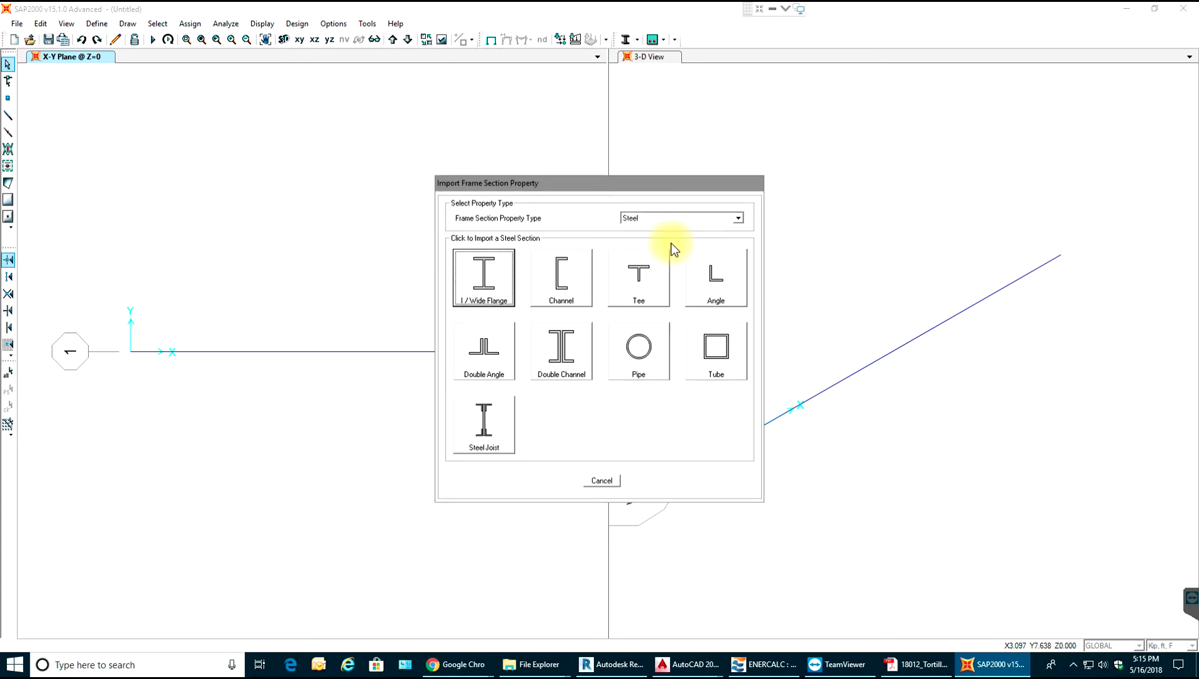
pyautogui.click(499, 283)
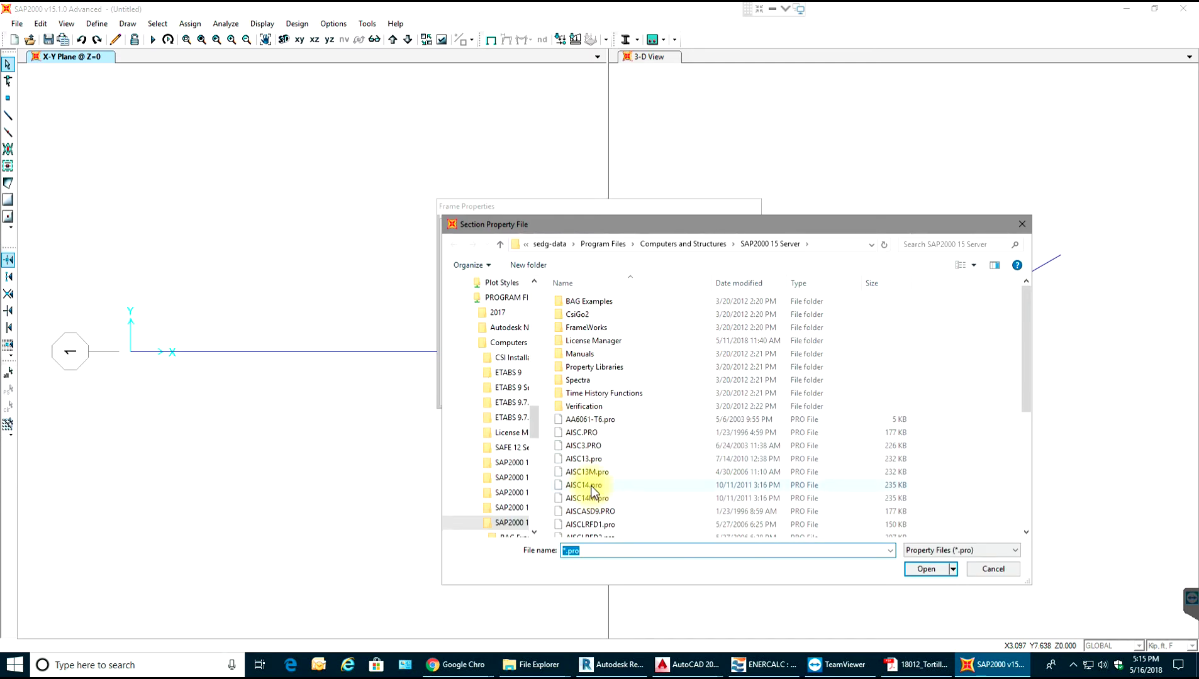
pyautogui.click(591, 486)
pyautogui.click(924, 569)
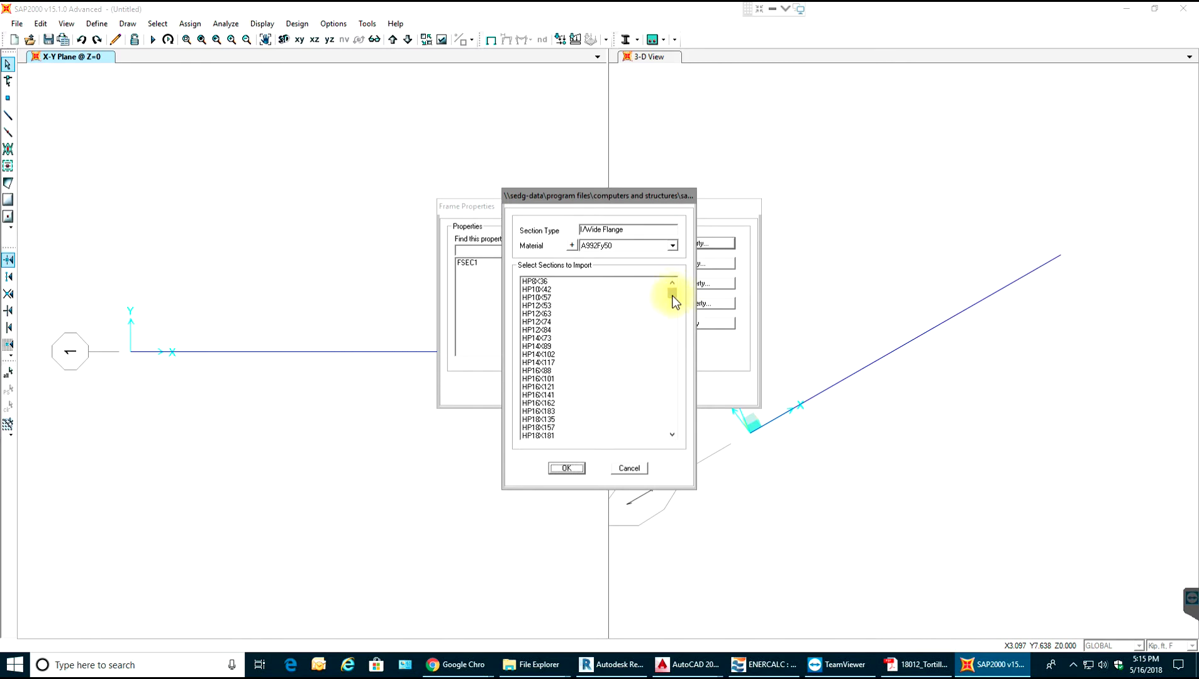
pyautogui.moveTo(675, 302); pyautogui.dragTo(675, 353)
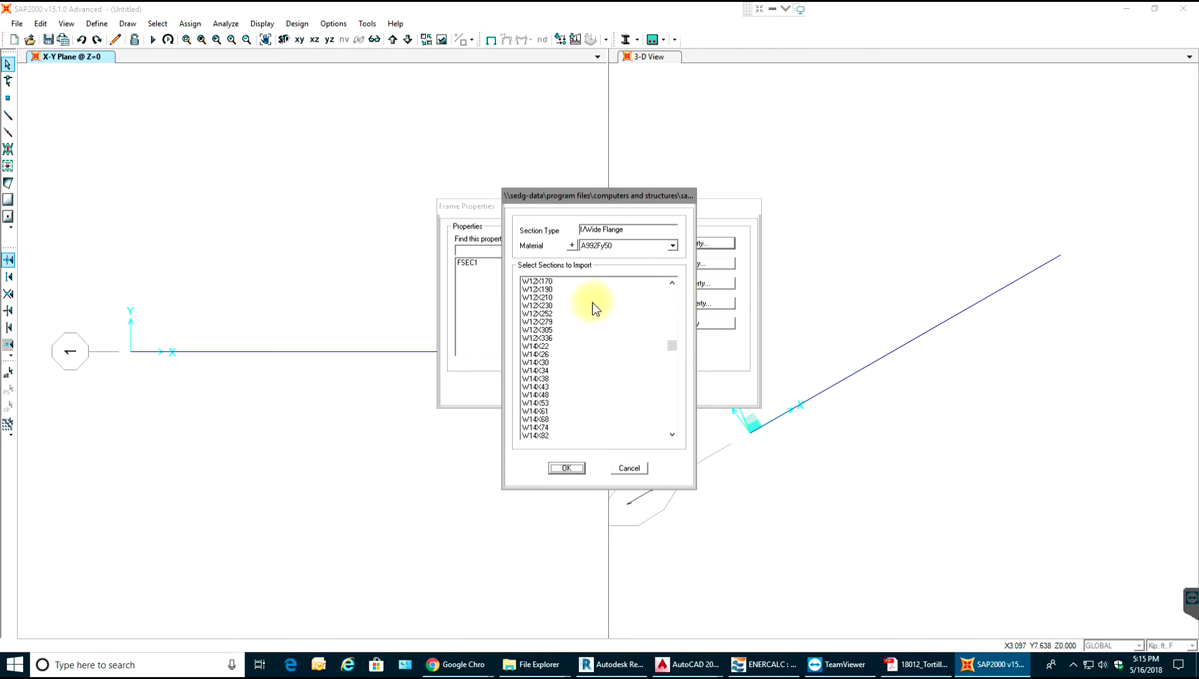
pyautogui.click(544, 419)
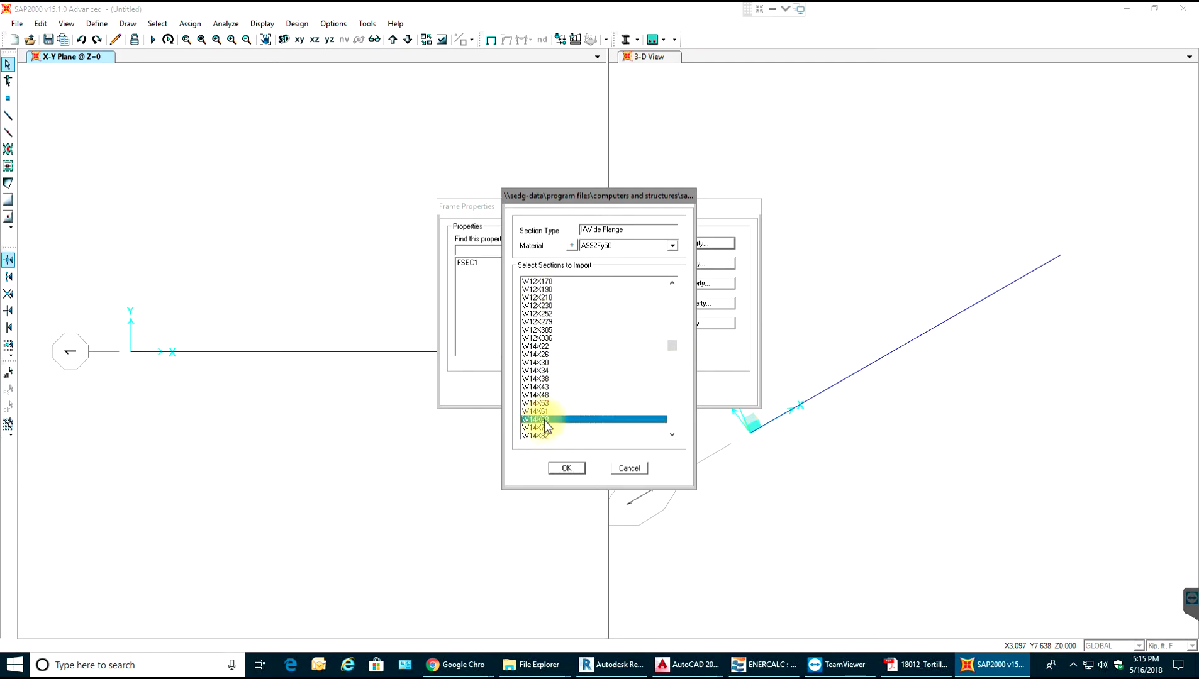
pyautogui.click(566, 468)
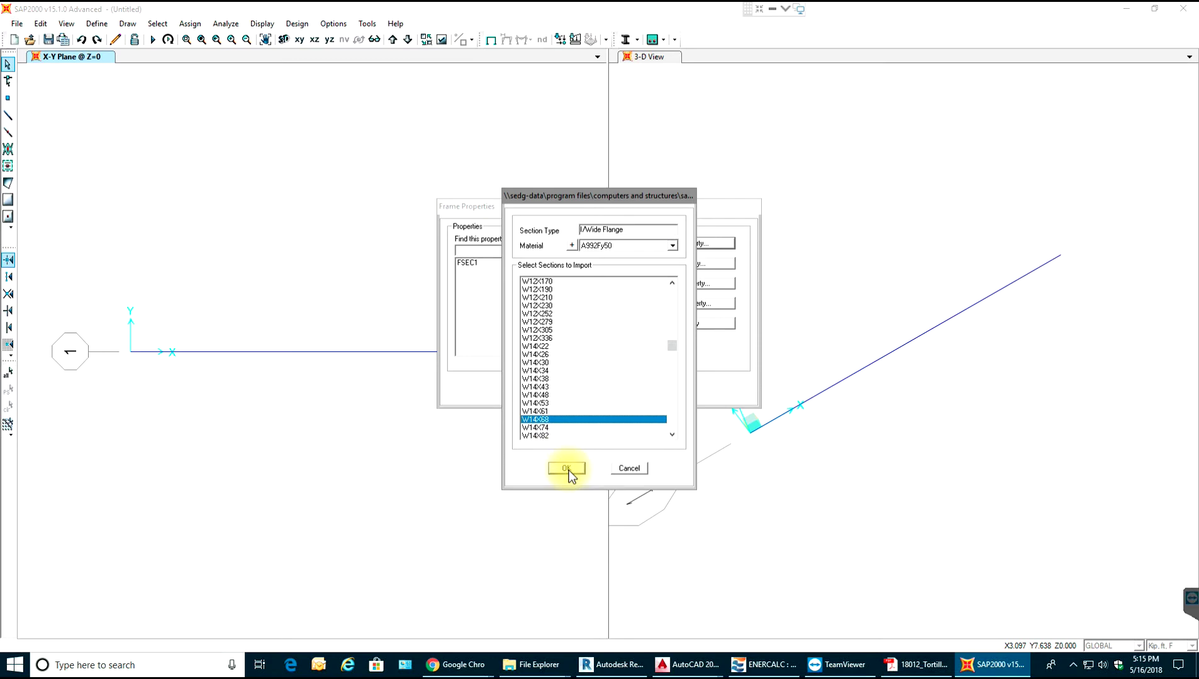
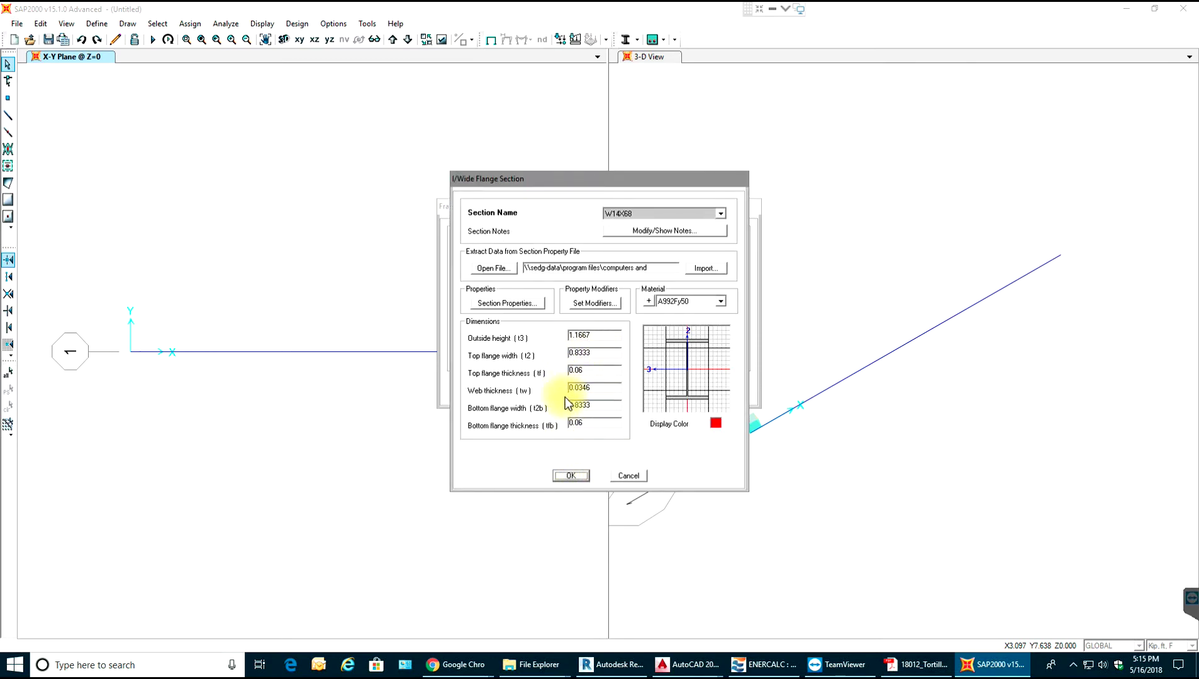
# Review the calculated section properties of W14X68, then accept the section into the model's frame properties.
pyautogui.click(515, 303)
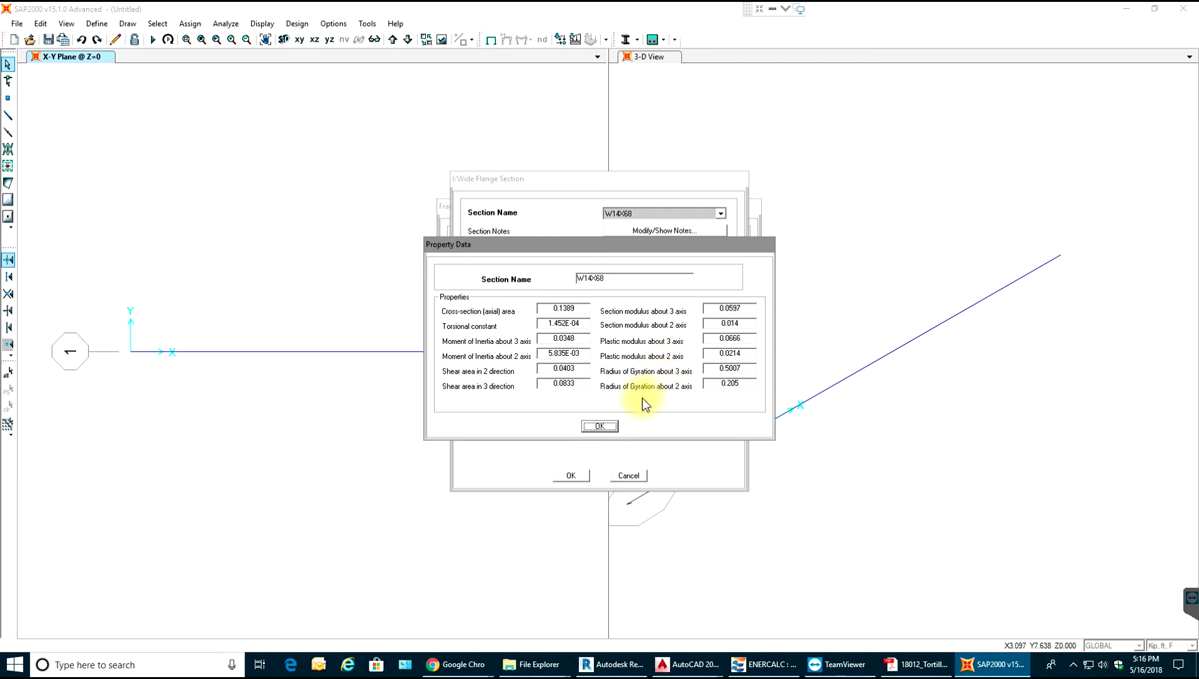
pyautogui.click(599, 426)
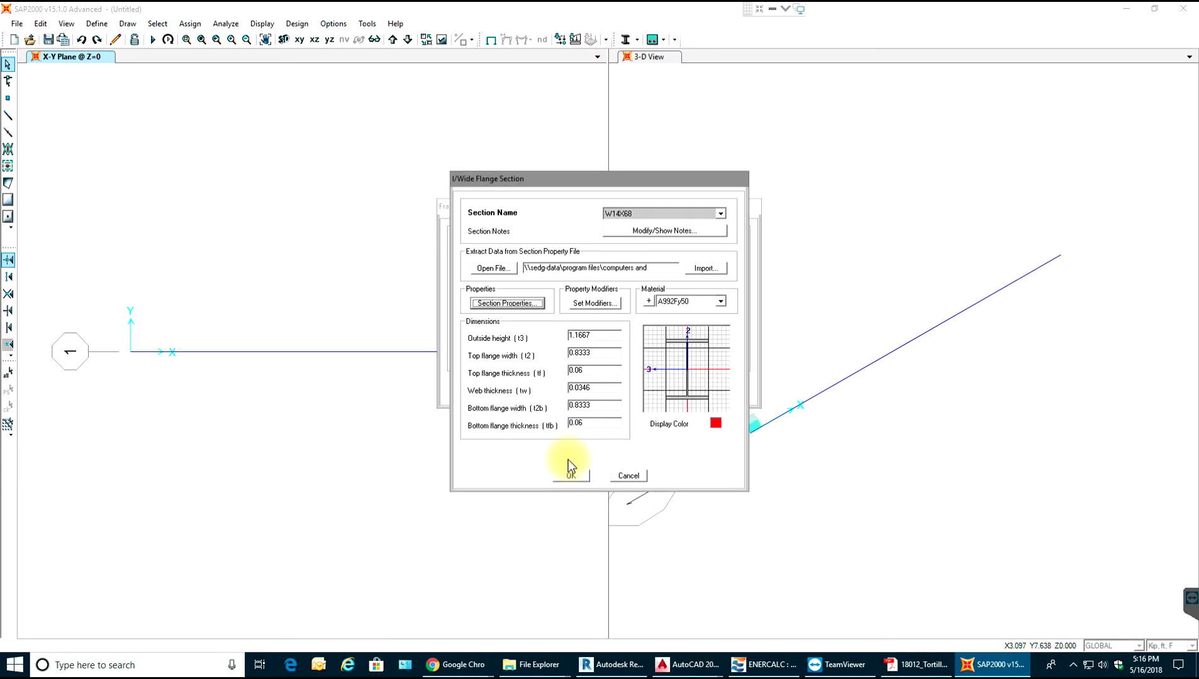
pyautogui.click(580, 480)
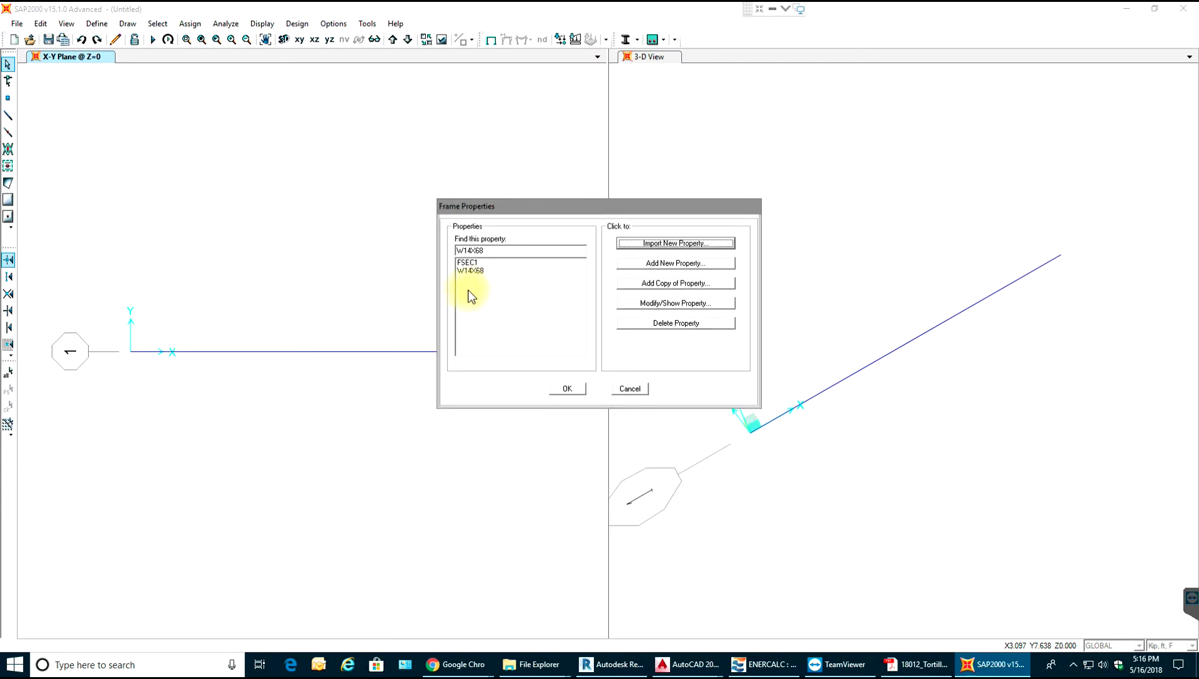
pyautogui.click(562, 390)
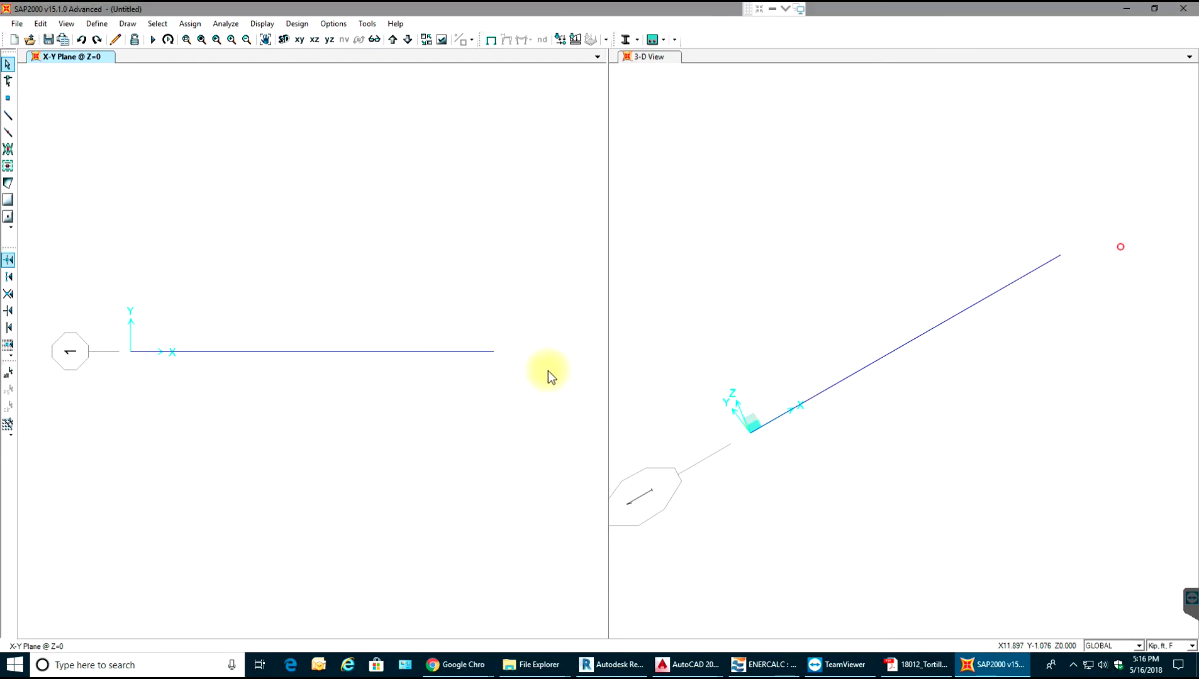
# Add a load pattern named Live with type LIVE to the model's load patterns.
pyautogui.click(109, 24)
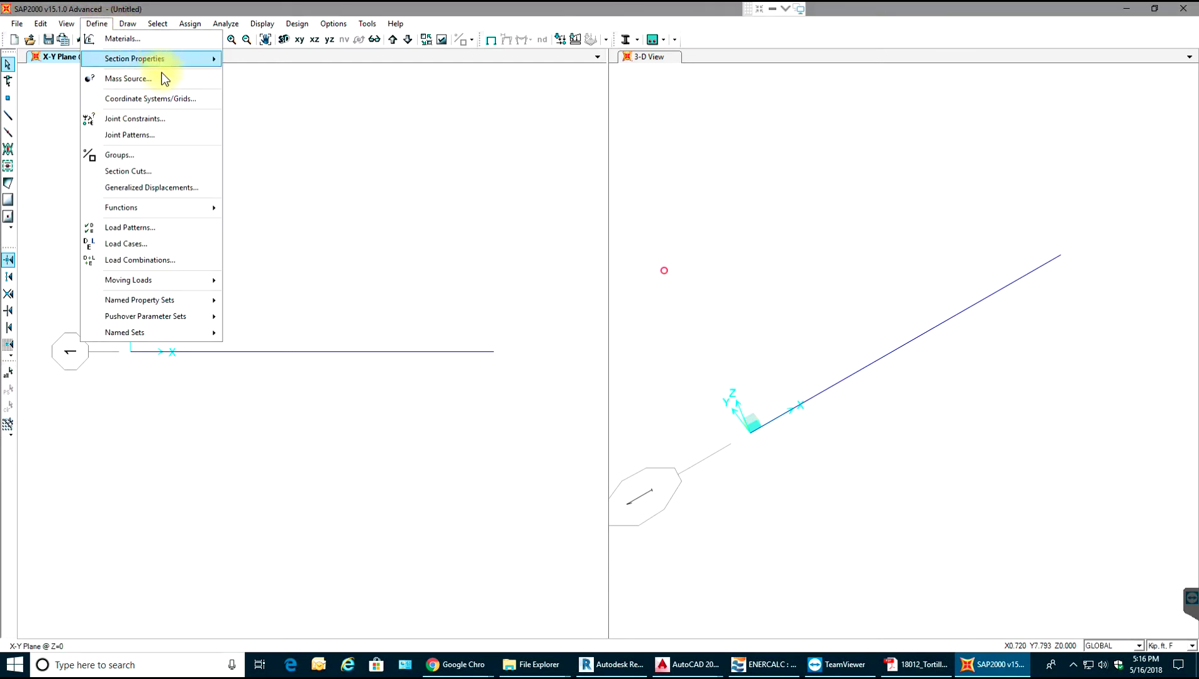
pyautogui.click(140, 228)
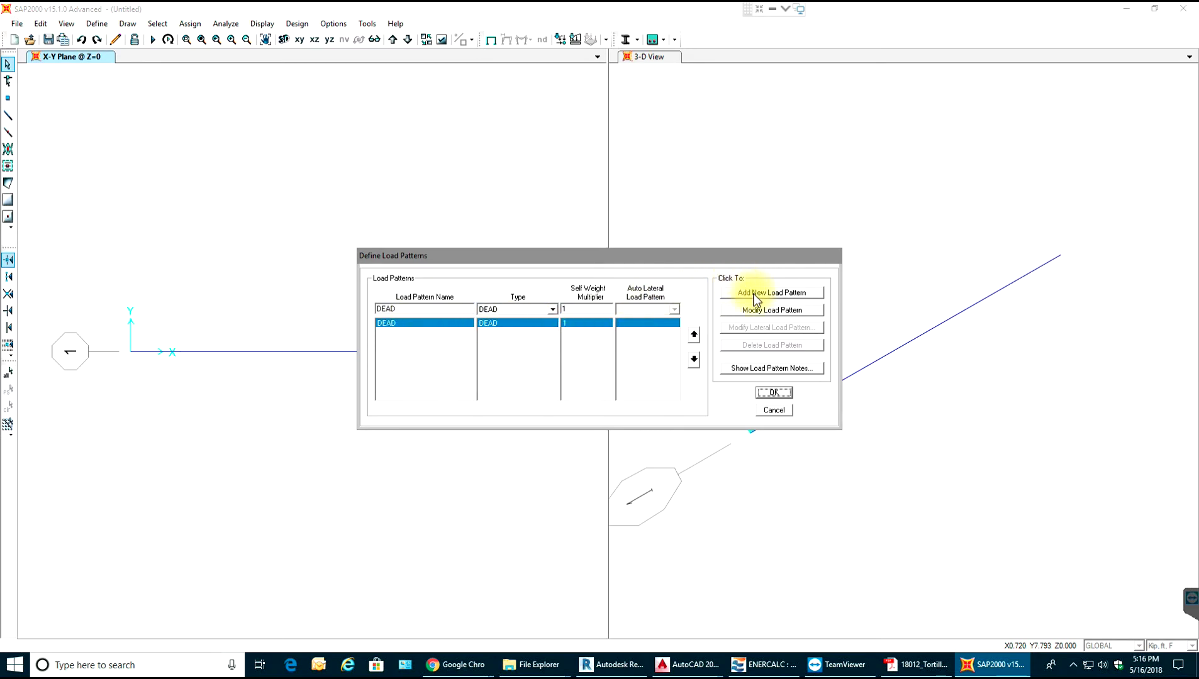
pyautogui.click(454, 310)
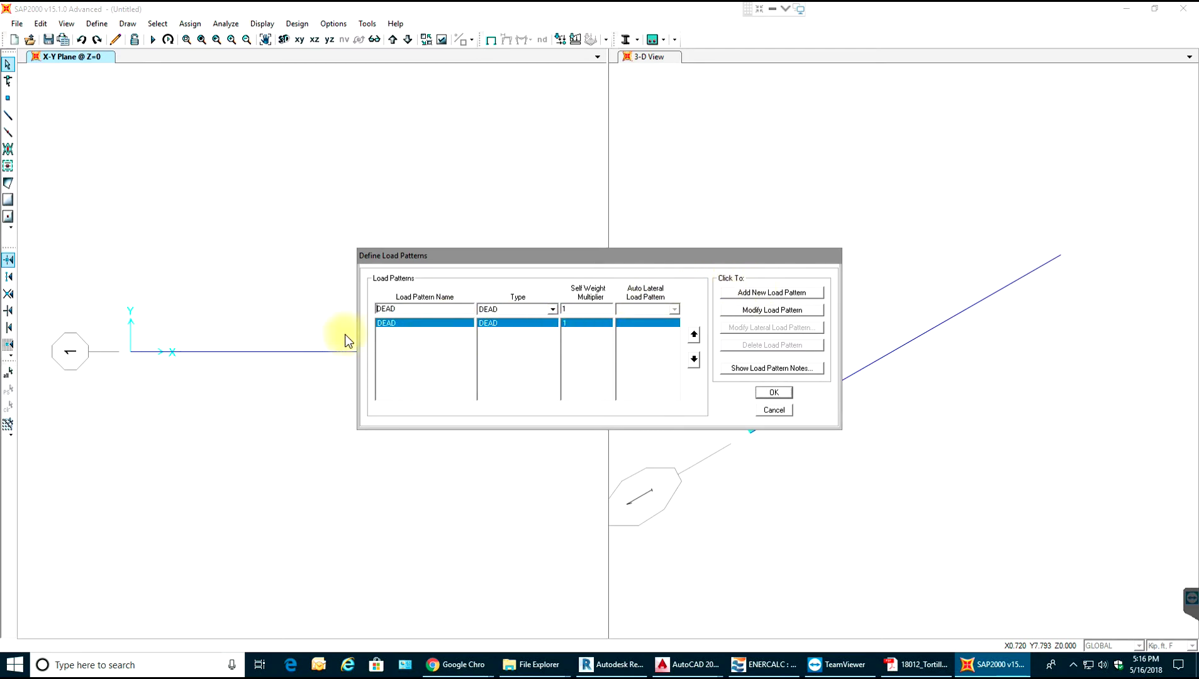
pyautogui.moveTo(401, 308); pyautogui.dragTo(362, 309)
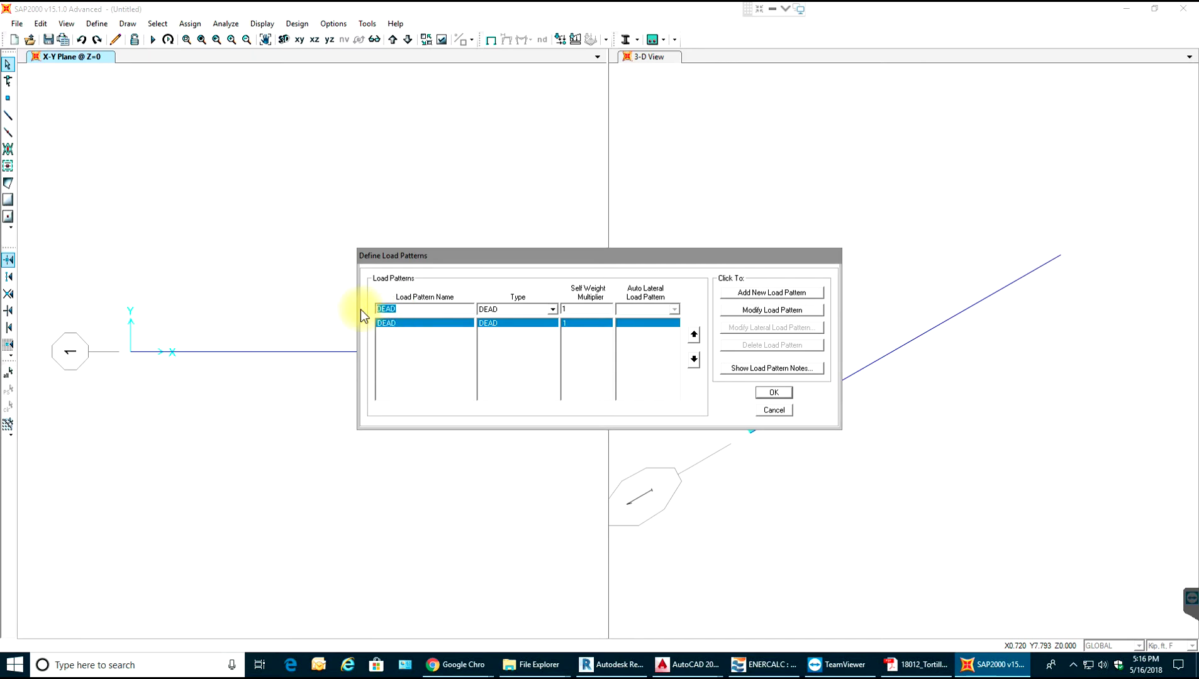
pyautogui.write('Live')
pyautogui.click(550, 309)
pyautogui.click(495, 322)
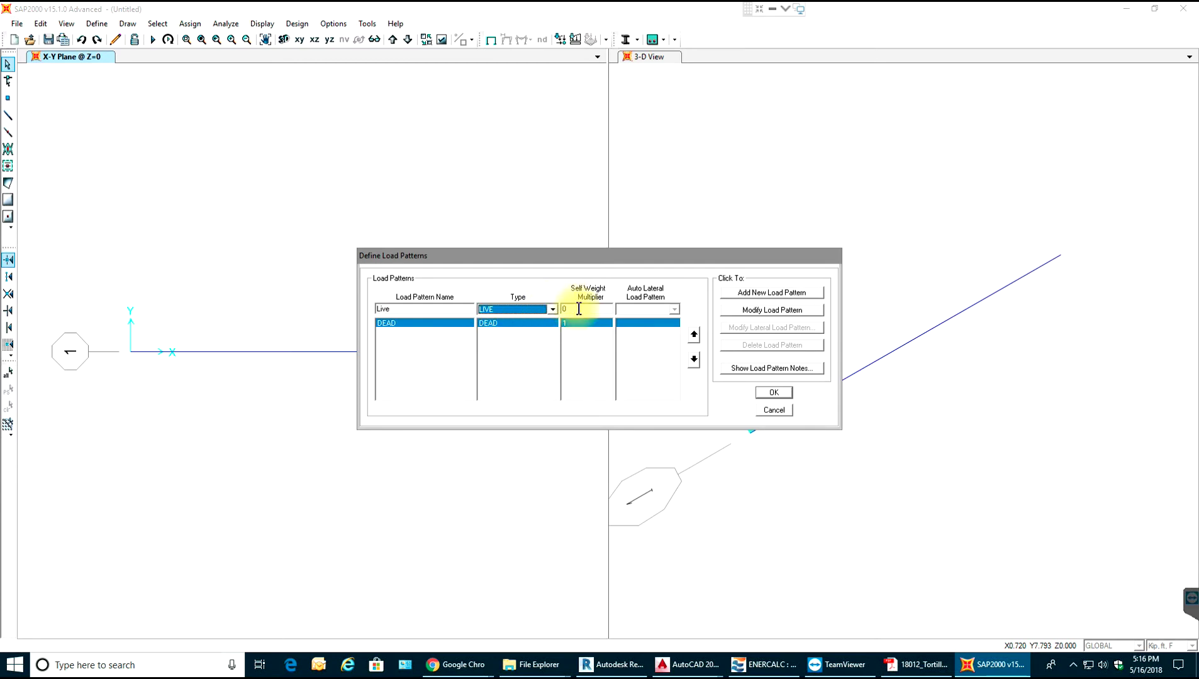
pyautogui.click(744, 296)
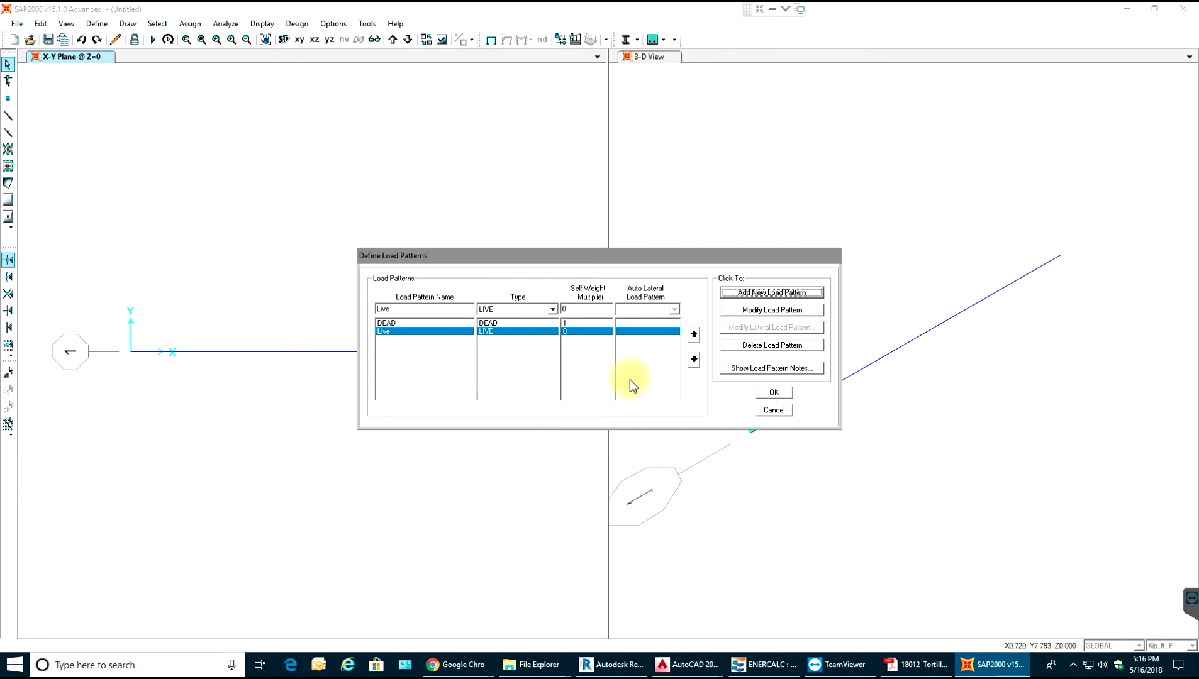
pyautogui.click(778, 395)
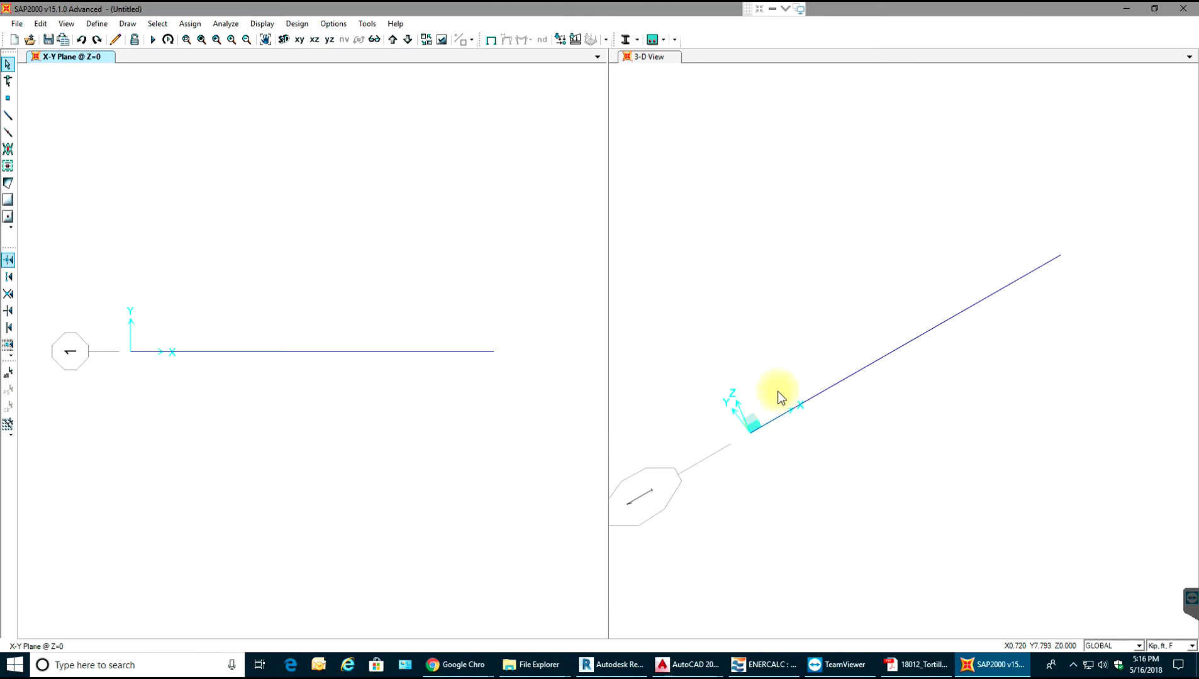
# Review the defined load cases and the load type and case type options for a new case, without adding one.
pyautogui.click(95, 25)
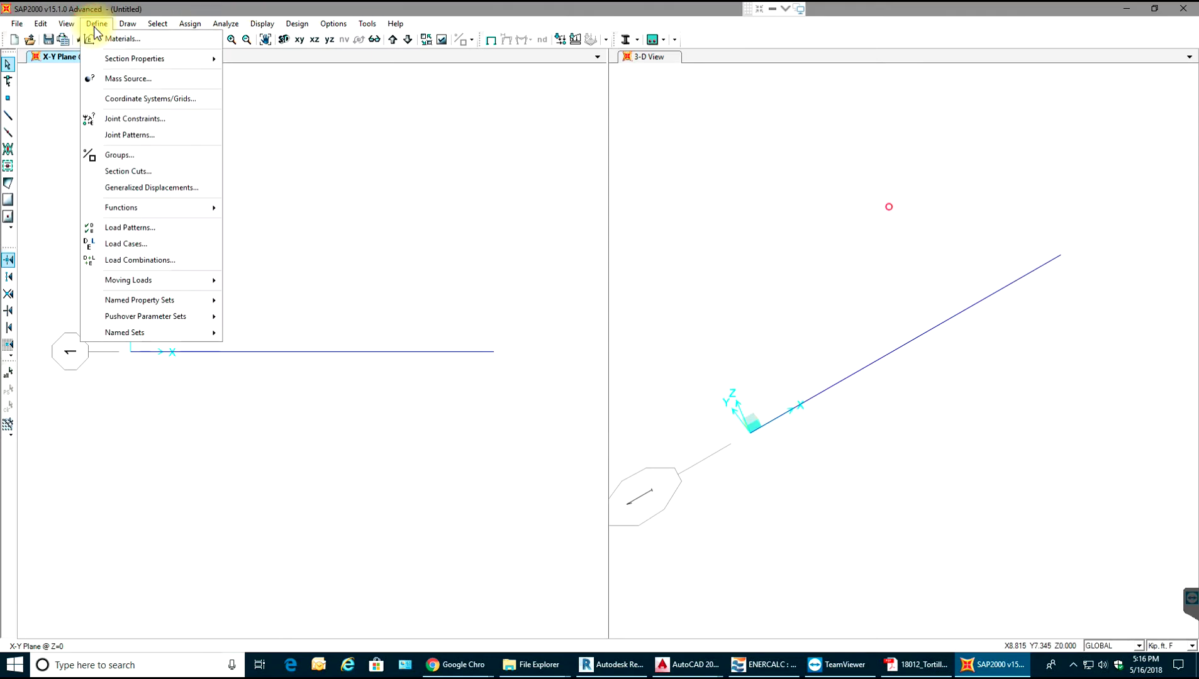
pyautogui.click(116, 245)
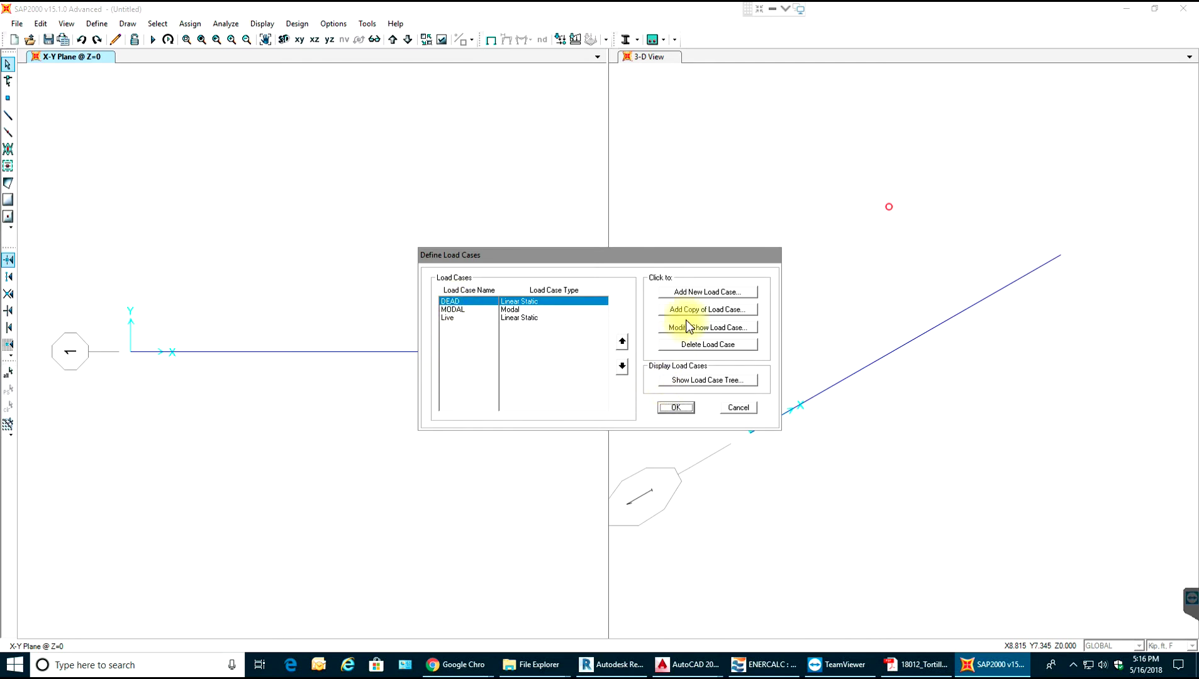
pyautogui.click(716, 291)
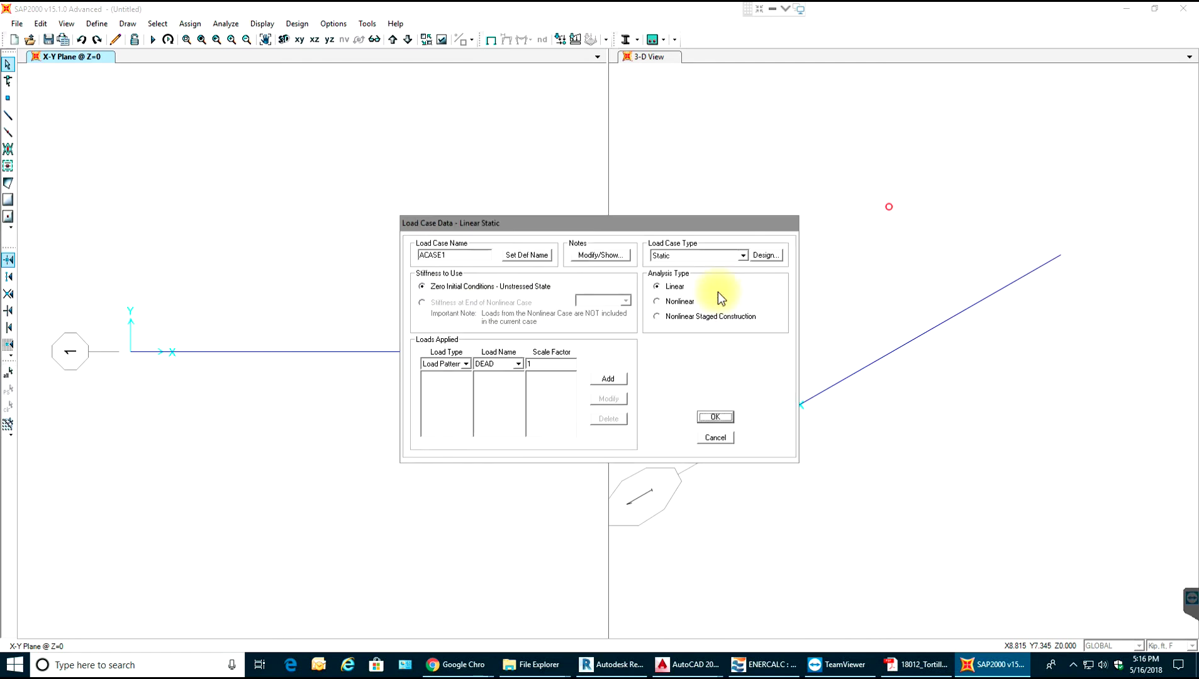
pyautogui.click(467, 363)
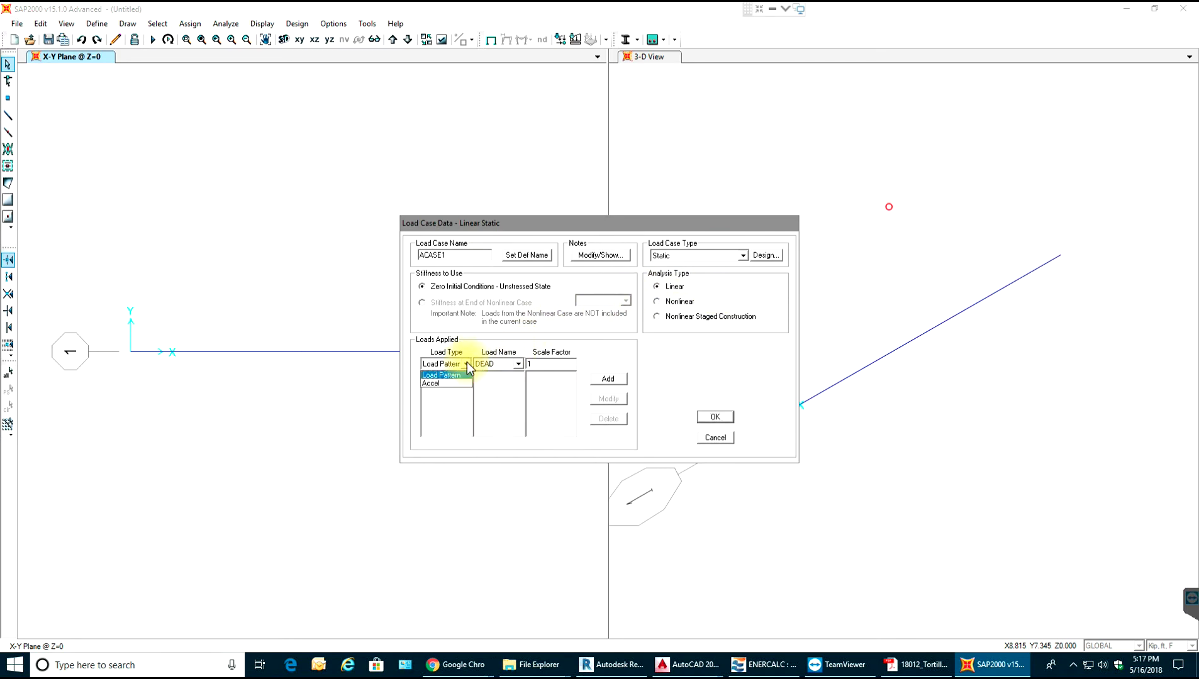
pyautogui.click(469, 365)
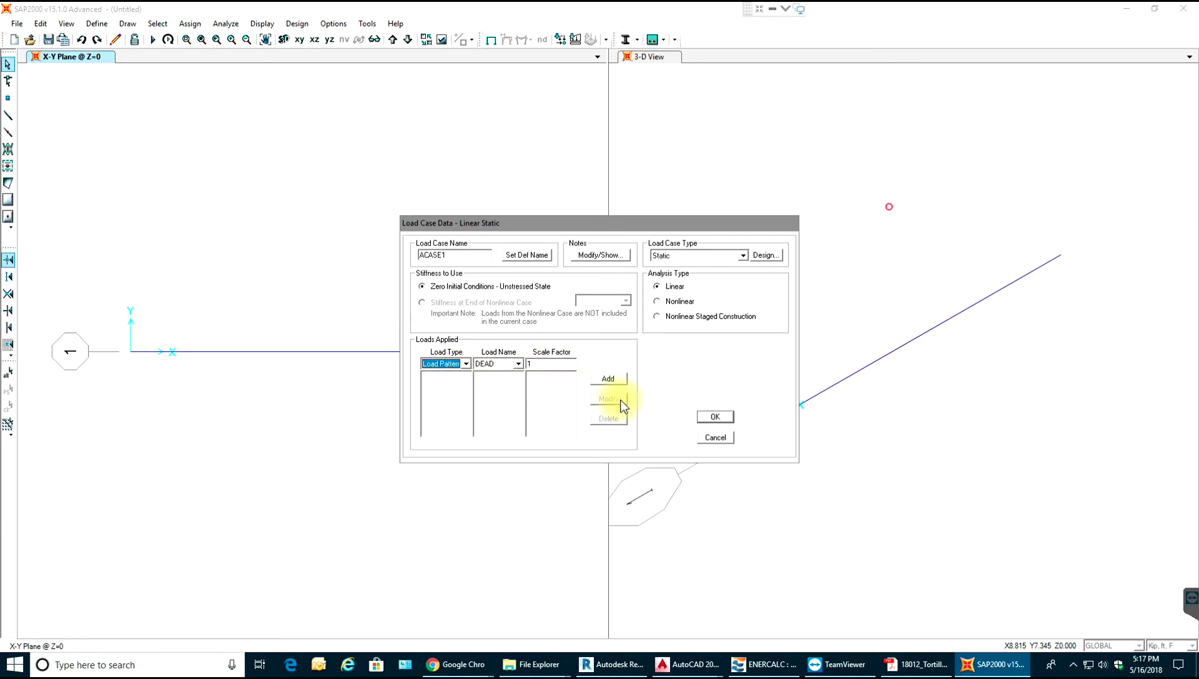
pyautogui.click(742, 262)
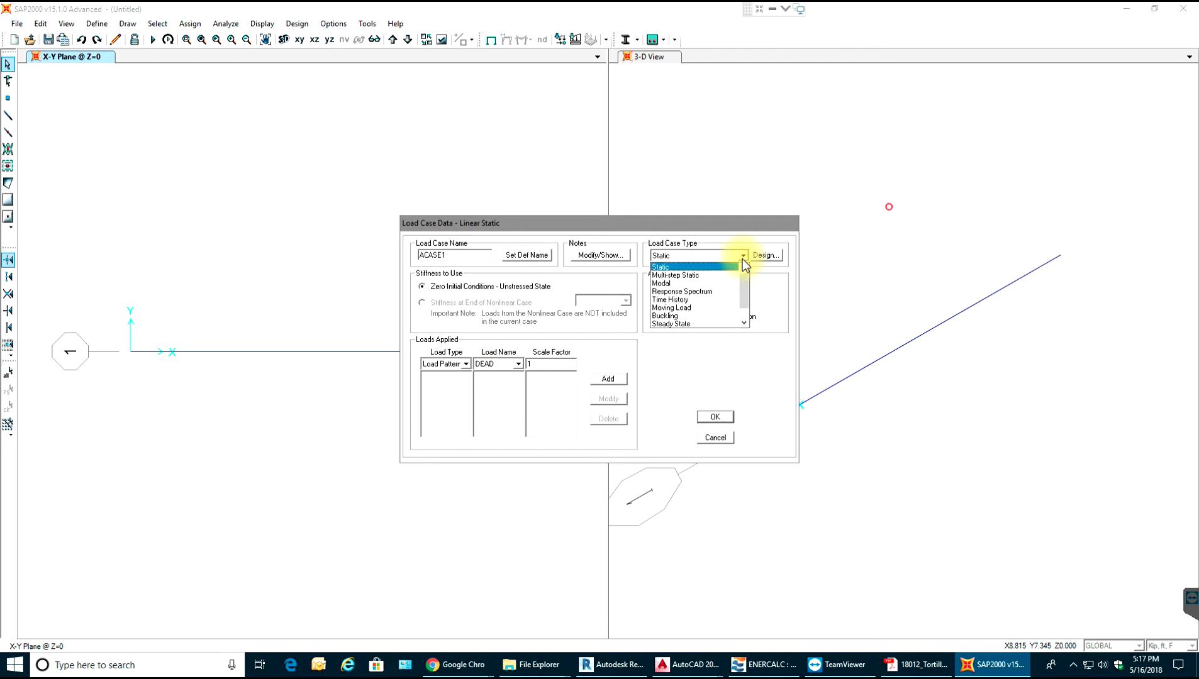
pyautogui.click(742, 263)
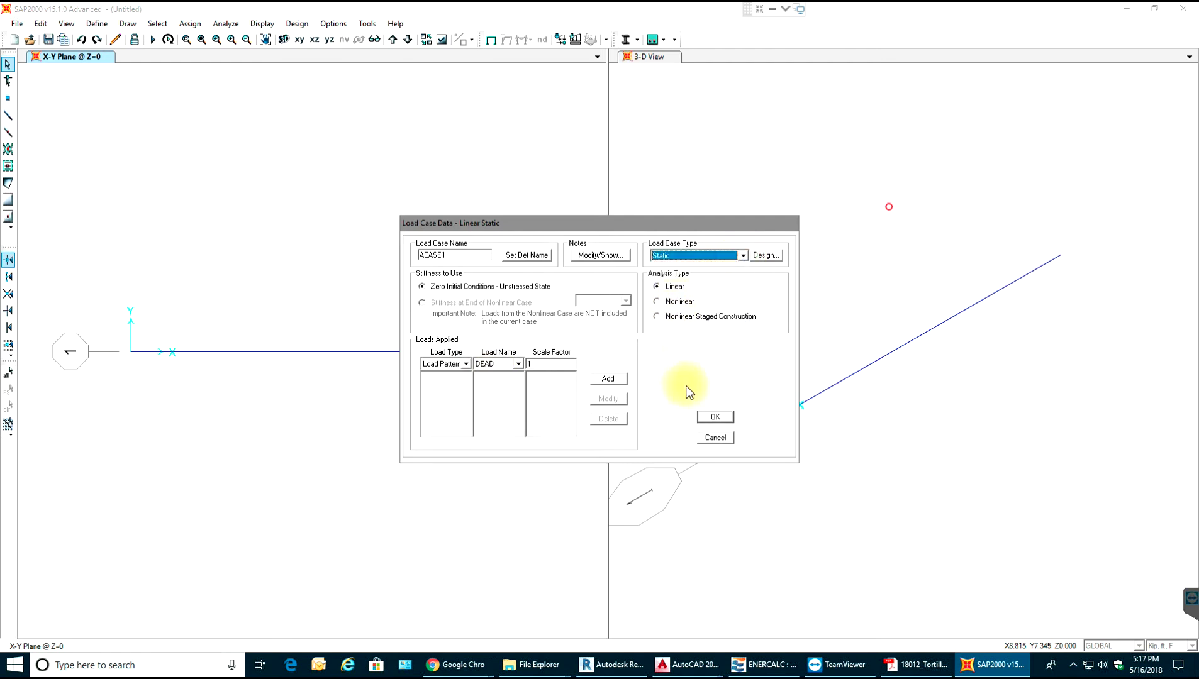
pyautogui.click(714, 437)
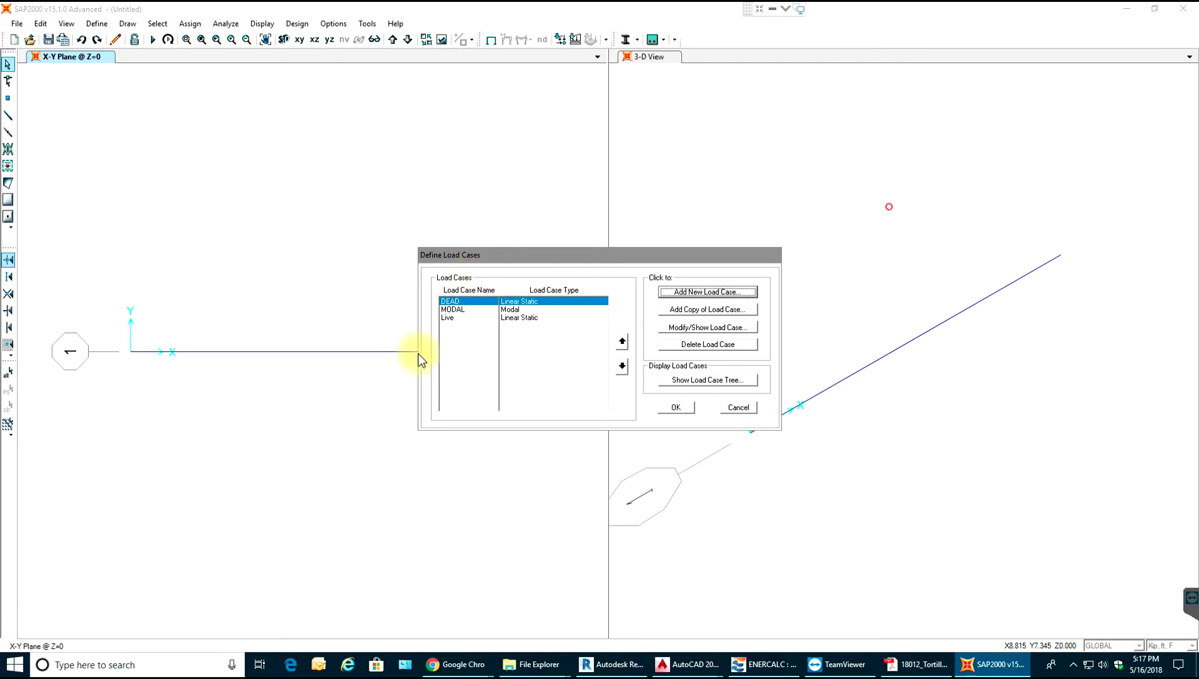
pyautogui.click(687, 415)
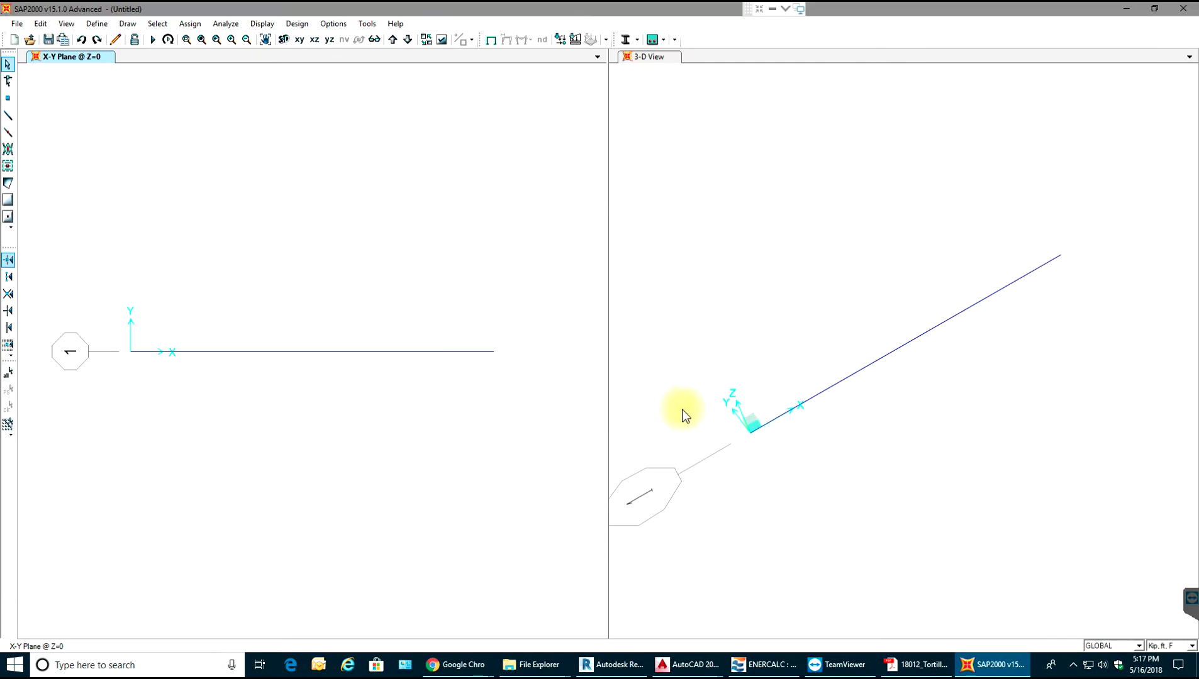
# Add the default code-generated load combinations for Steel Frame Design to the model.
pyautogui.click(91, 24)
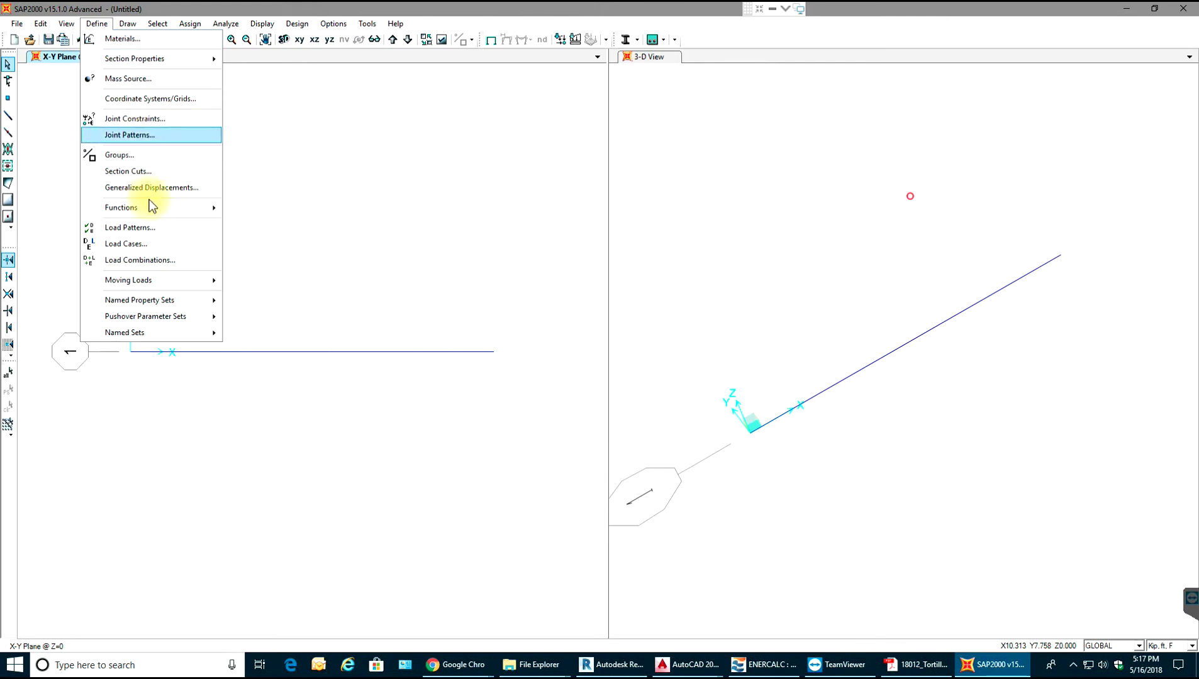
pyautogui.click(139, 260)
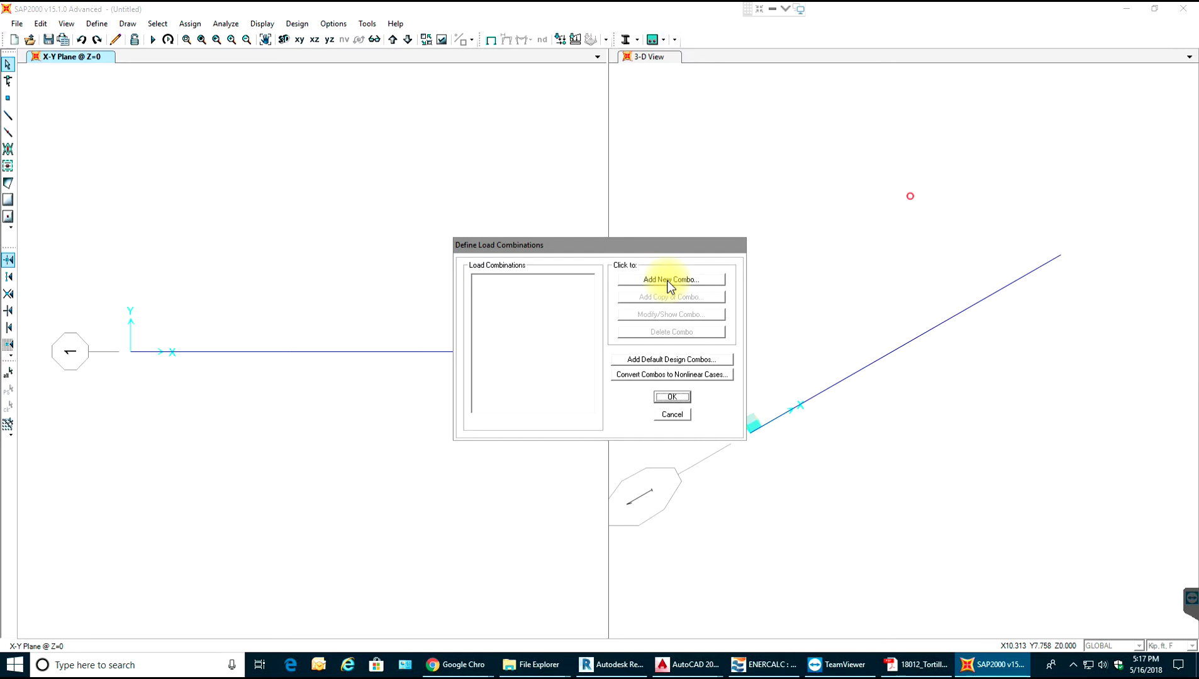
pyautogui.click(639, 360)
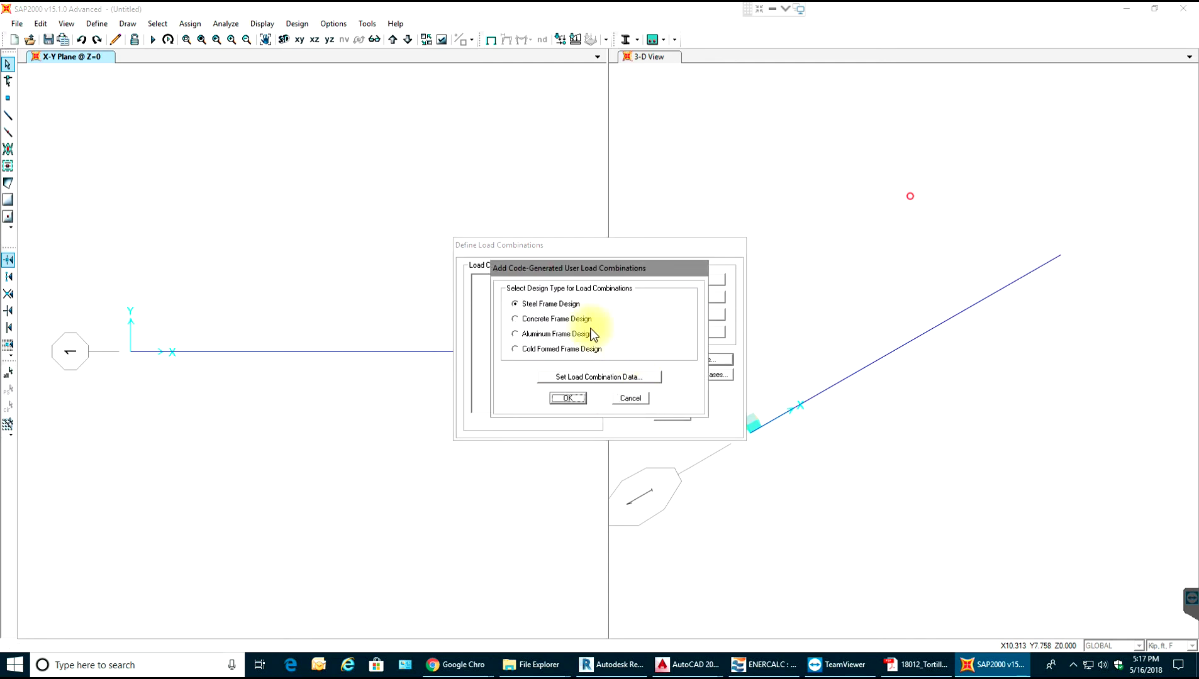
pyautogui.click(565, 399)
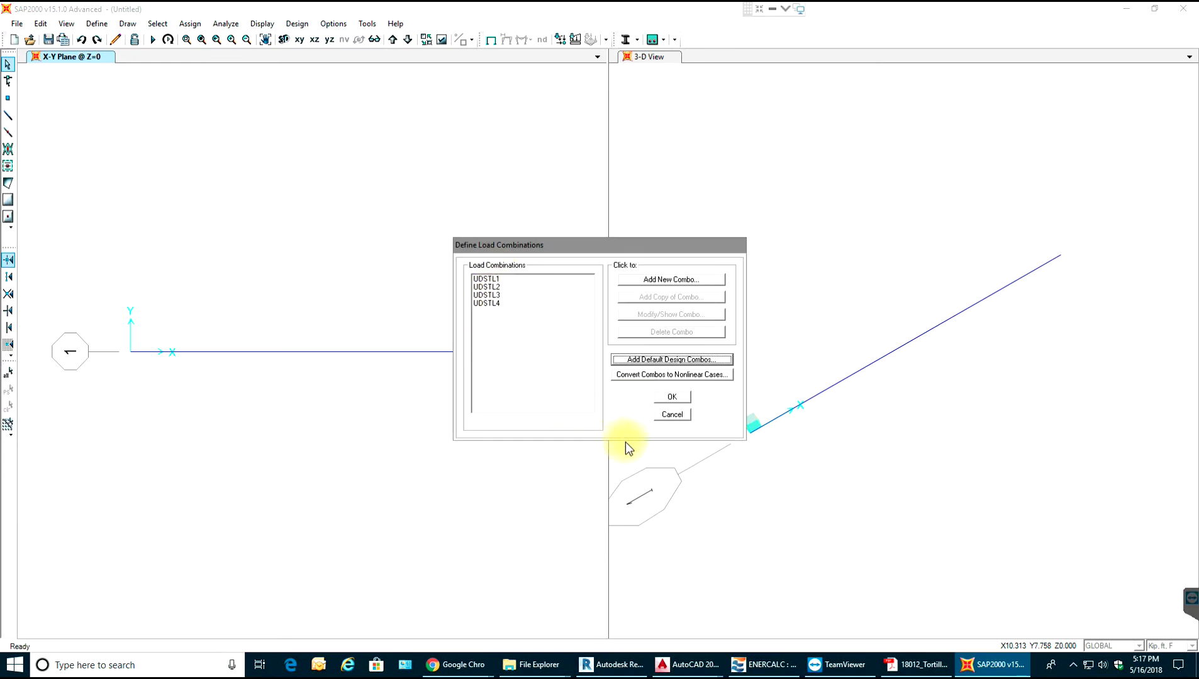
pyautogui.click(672, 398)
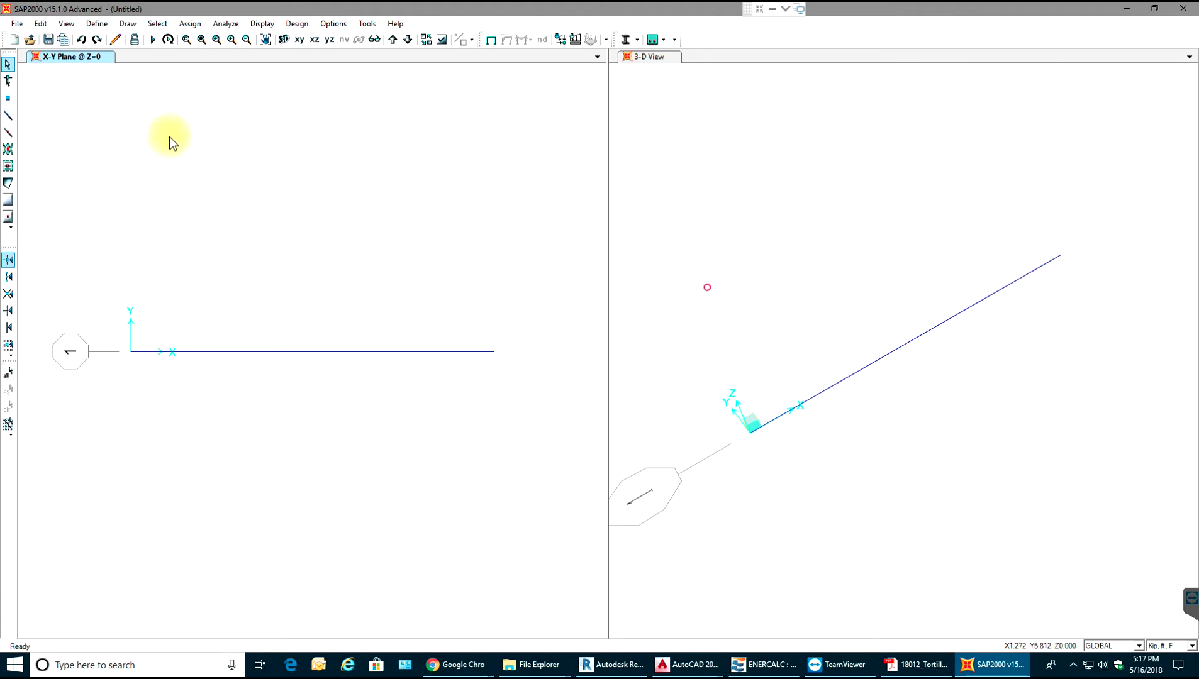
pyautogui.click(97, 24)
pyautogui.click(94, 23)
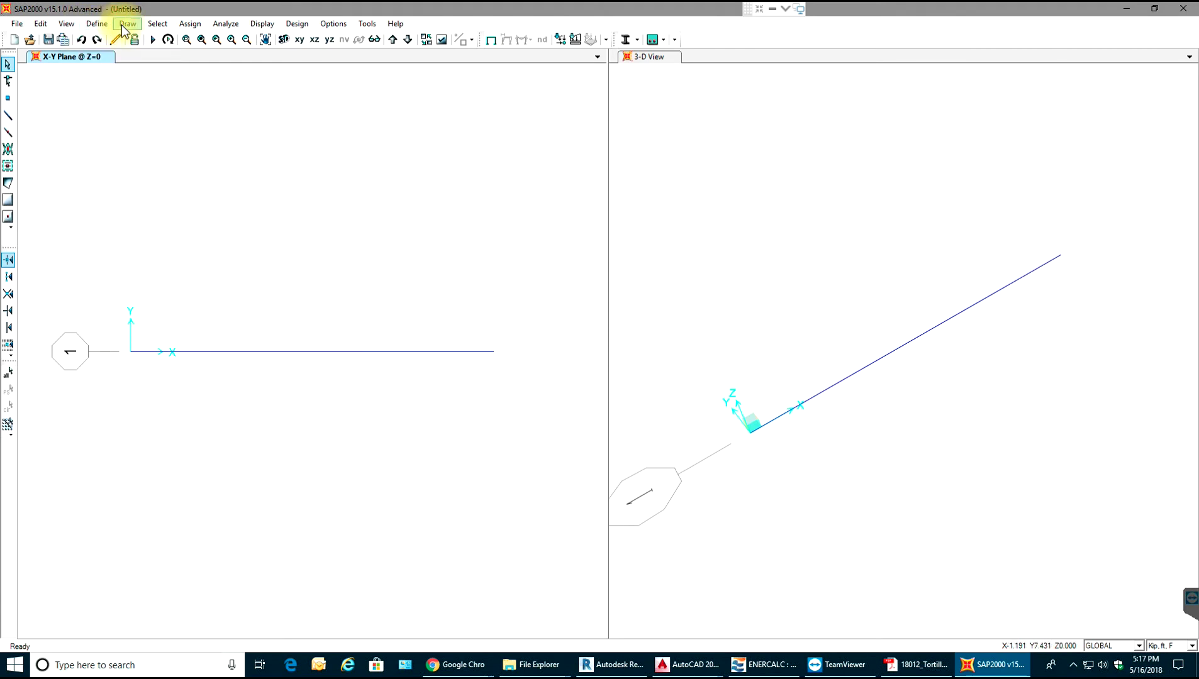
pyautogui.click(123, 27)
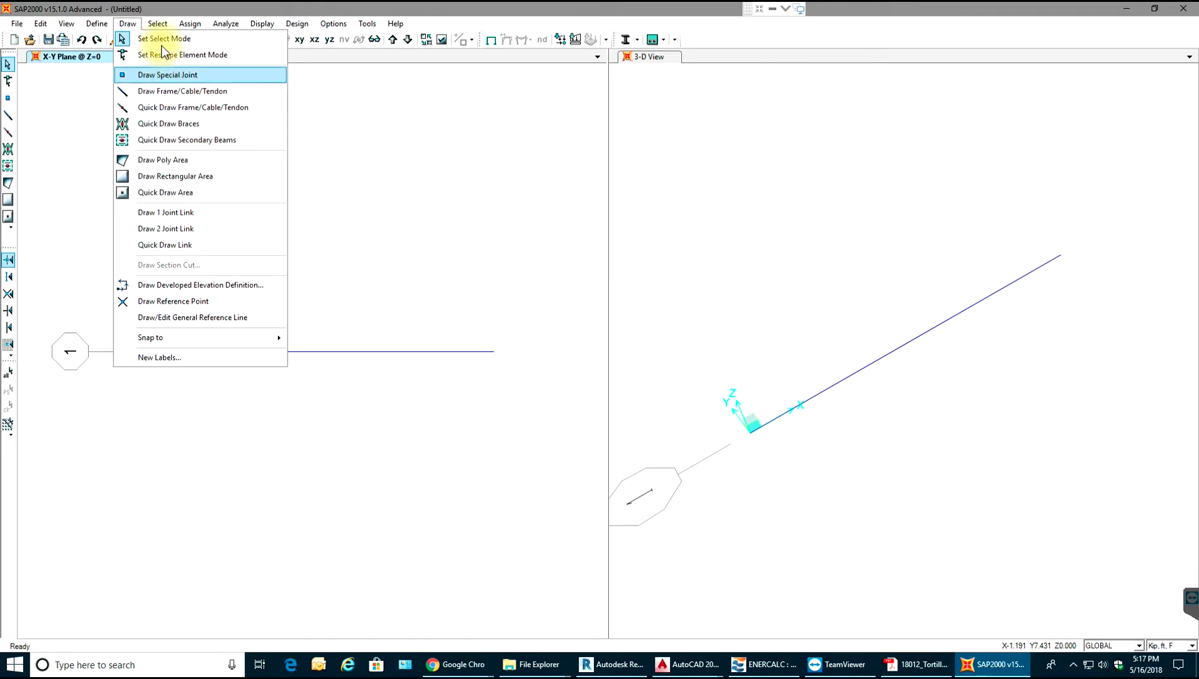
pyautogui.moveTo(162, 27)
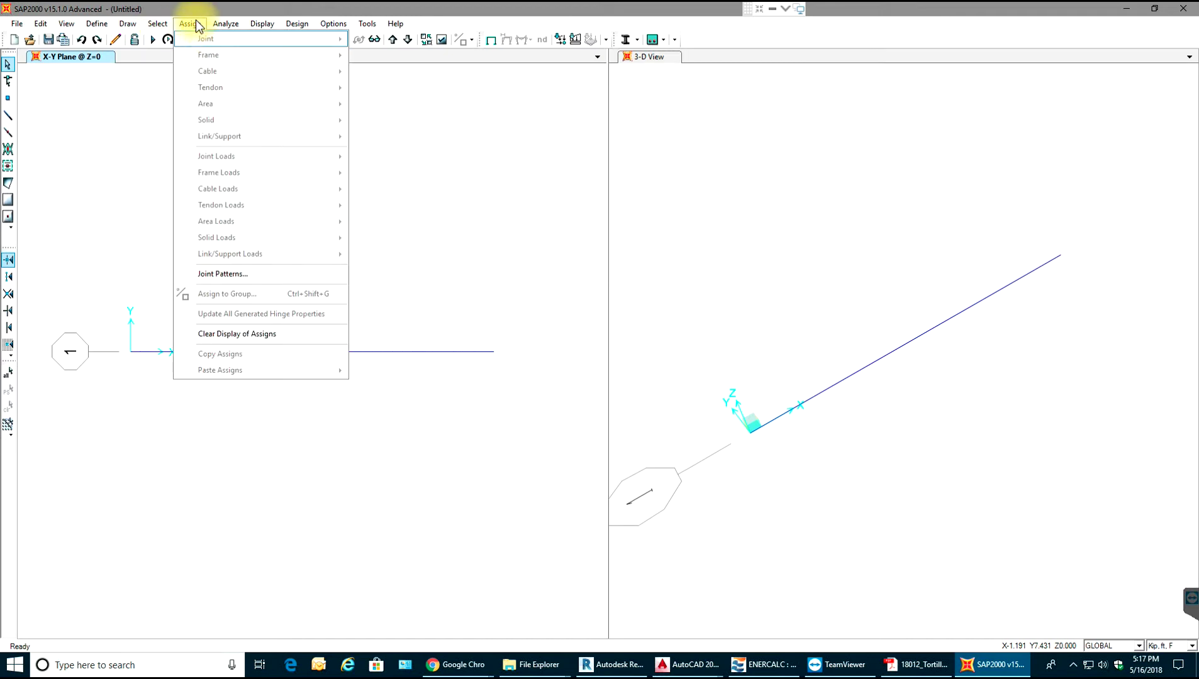
pyautogui.click(497, 301)
# Select the beam and assign it the W14X68 frame section.
pyautogui.moveTo(388, 271); pyautogui.dragTo(286, 416)
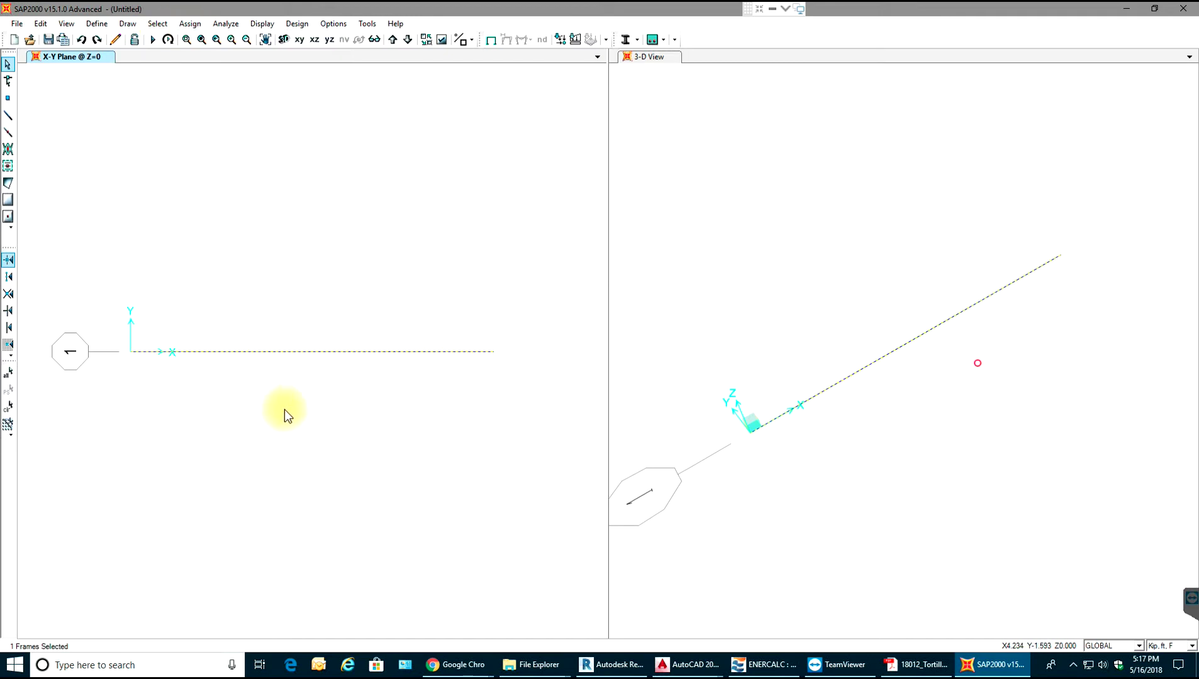
pyautogui.click(192, 25)
pyautogui.moveTo(290, 54)
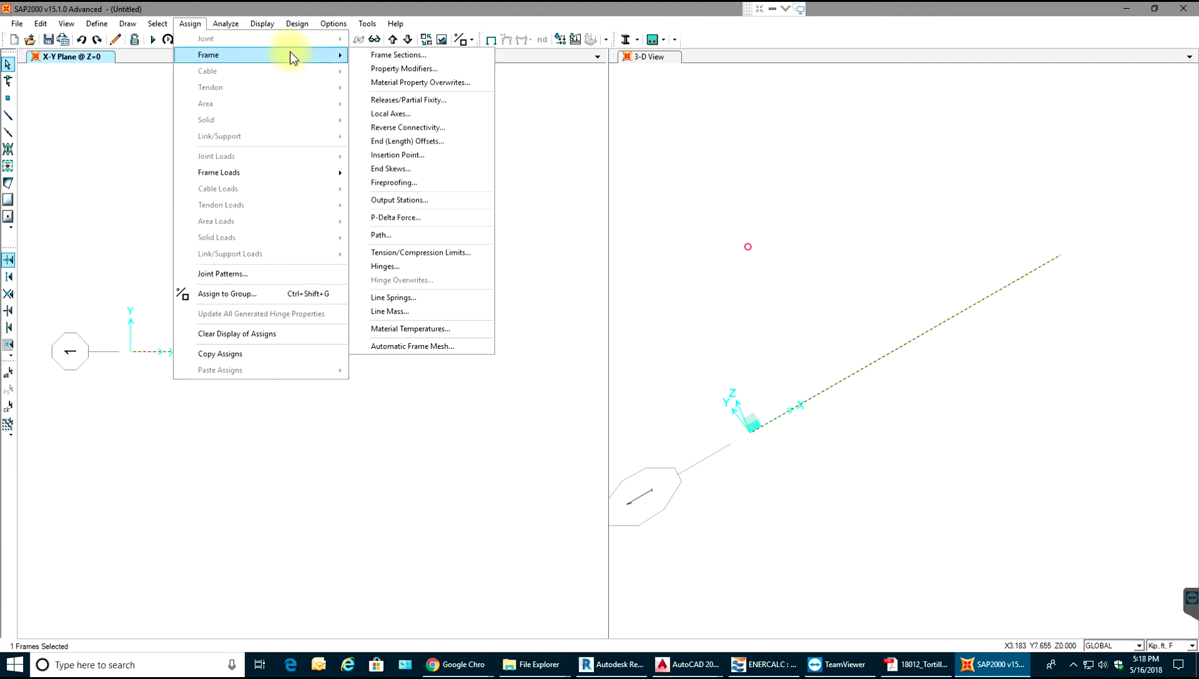
pyautogui.click(385, 52)
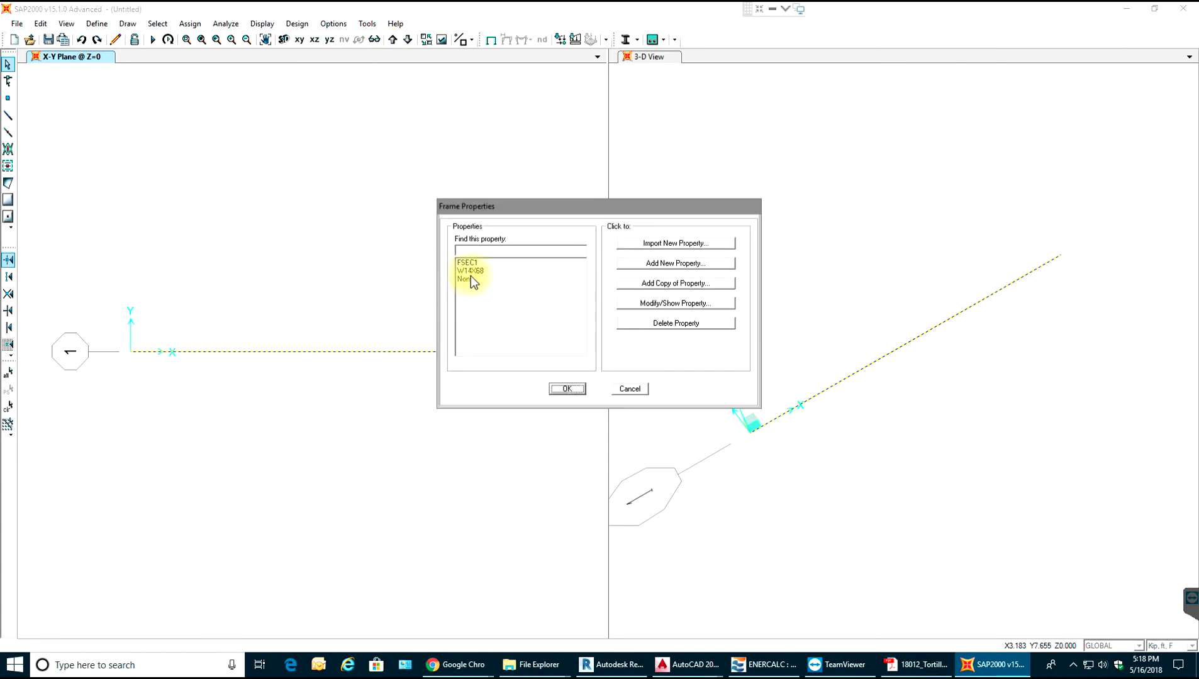
pyautogui.click(471, 270)
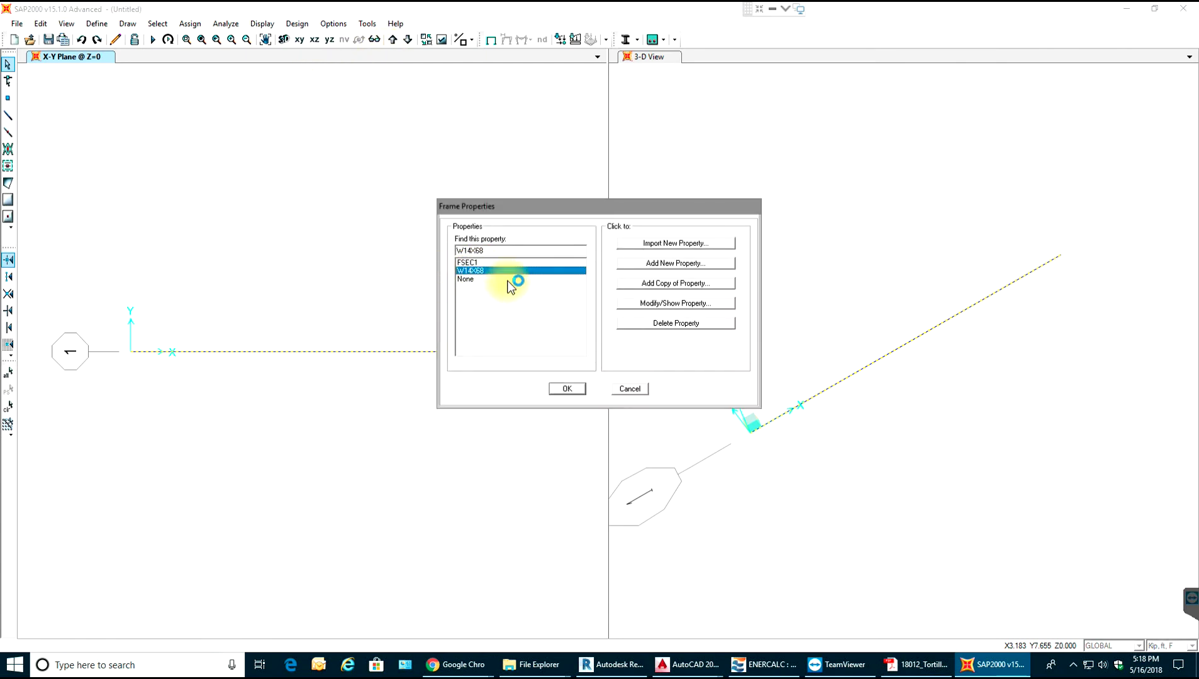
pyautogui.click(576, 390)
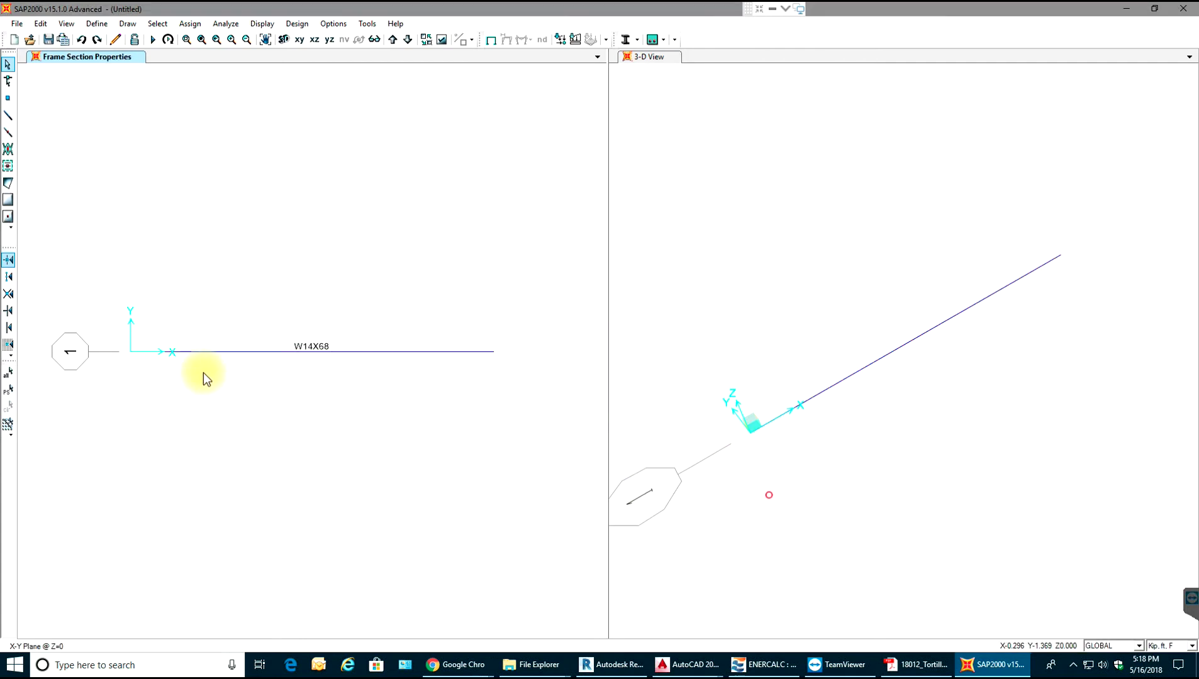
# Turn on Extrude View in the display options of the 3-D view.
pyautogui.click(964, 156)
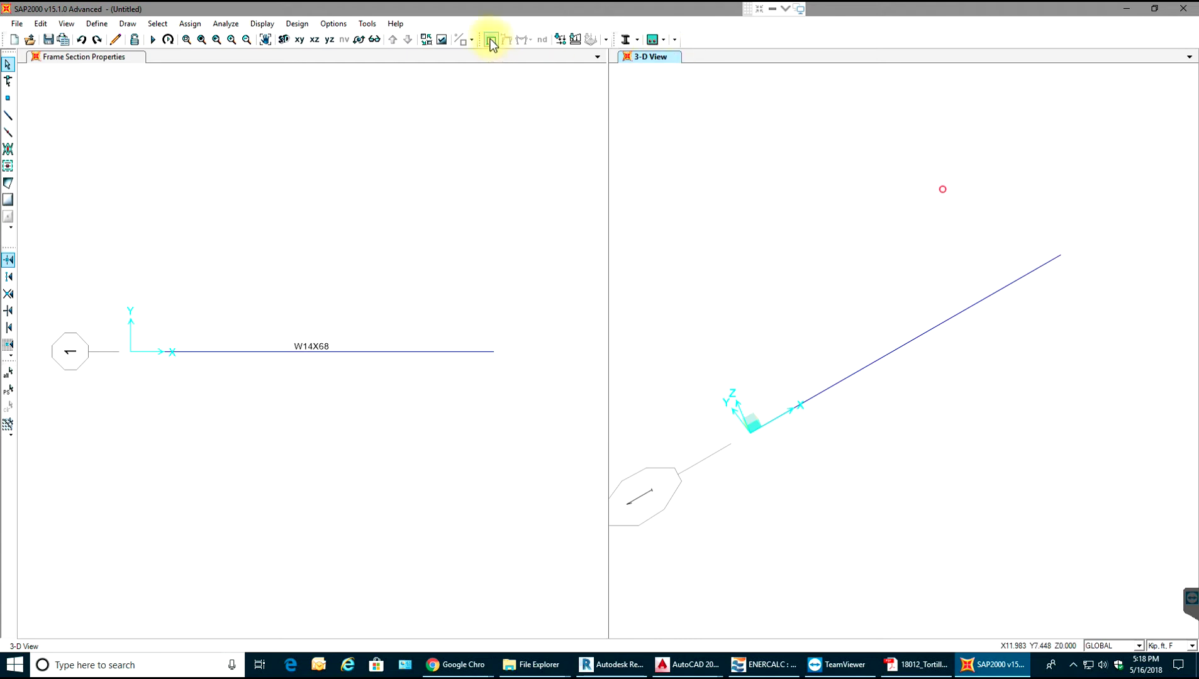
pyautogui.click(440, 42)
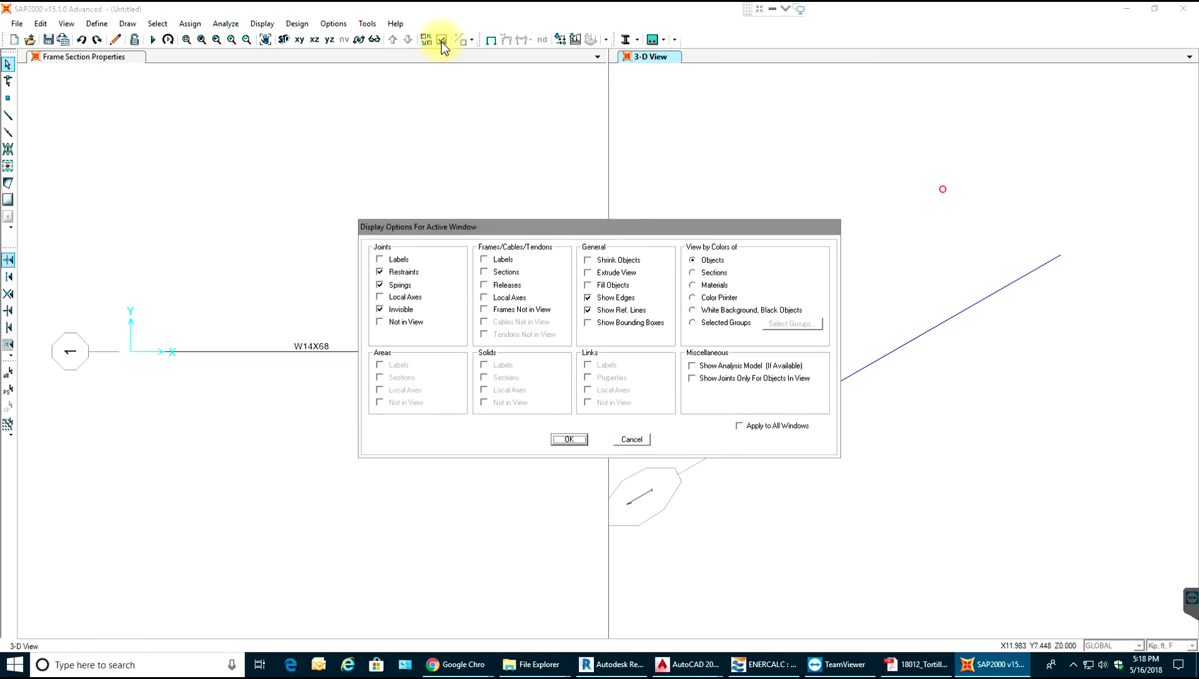
pyautogui.click(600, 272)
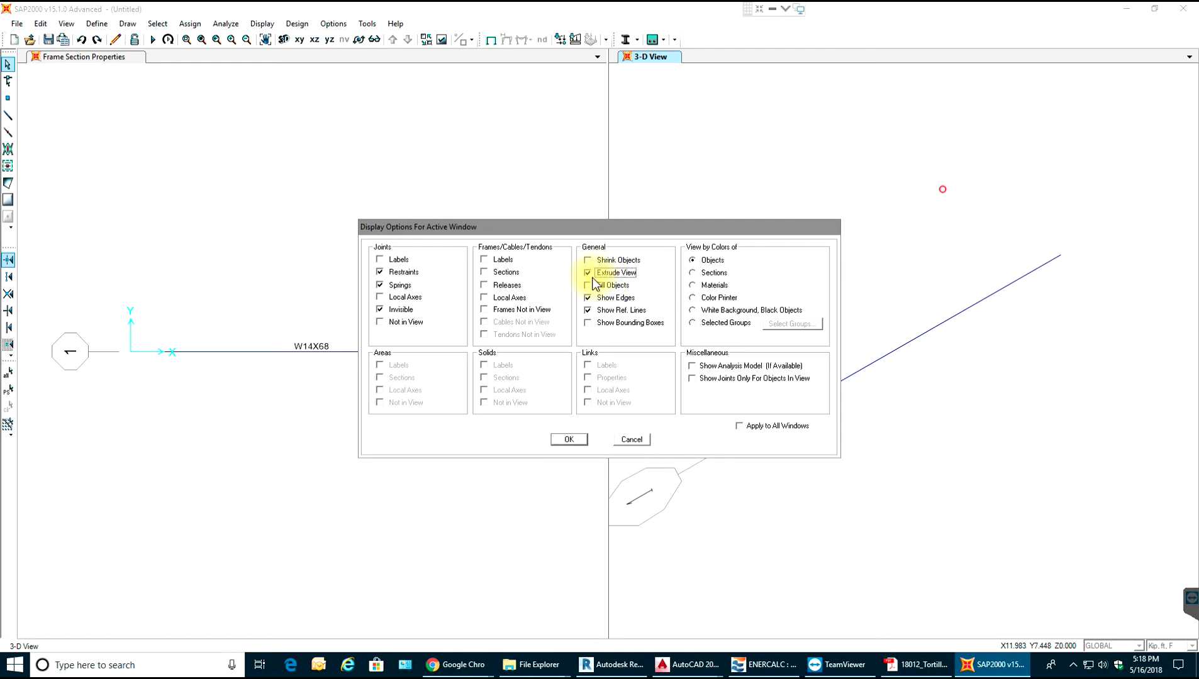
pyautogui.click(568, 439)
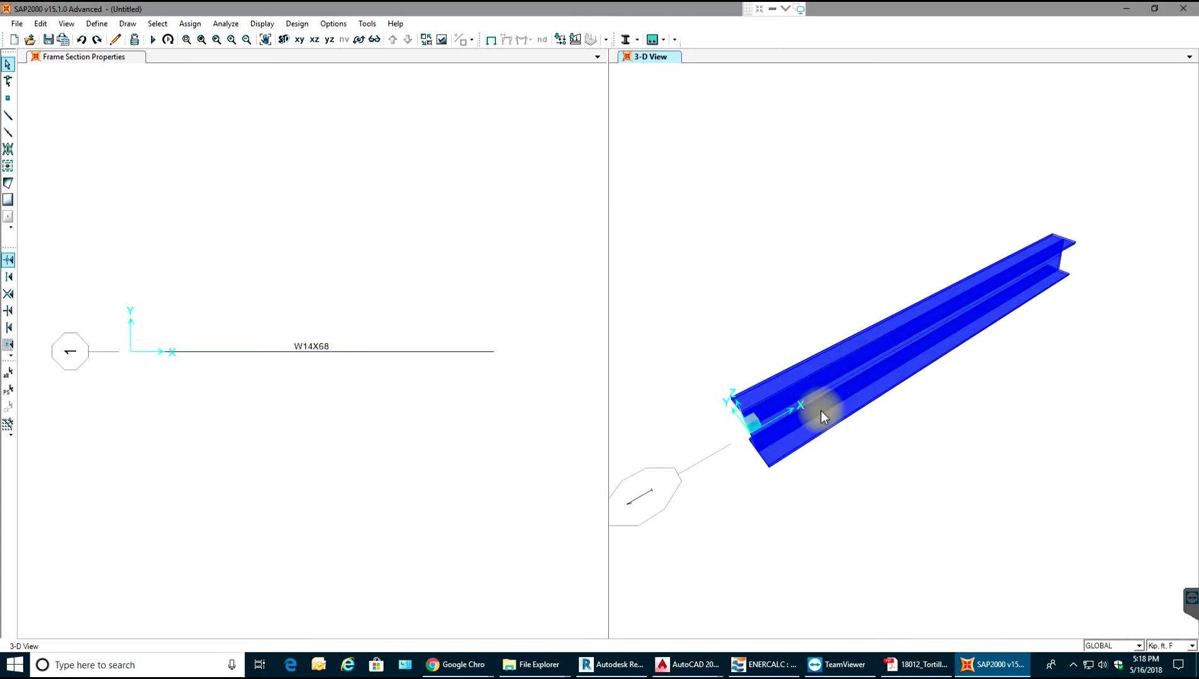
# Examine the extruded beam in the 3-D view, checking its origin joint, centerline and cross-section orientation from several angles.
pyautogui.moveTo(785, 489); pyautogui.dragTo(783, 444, button='middle')
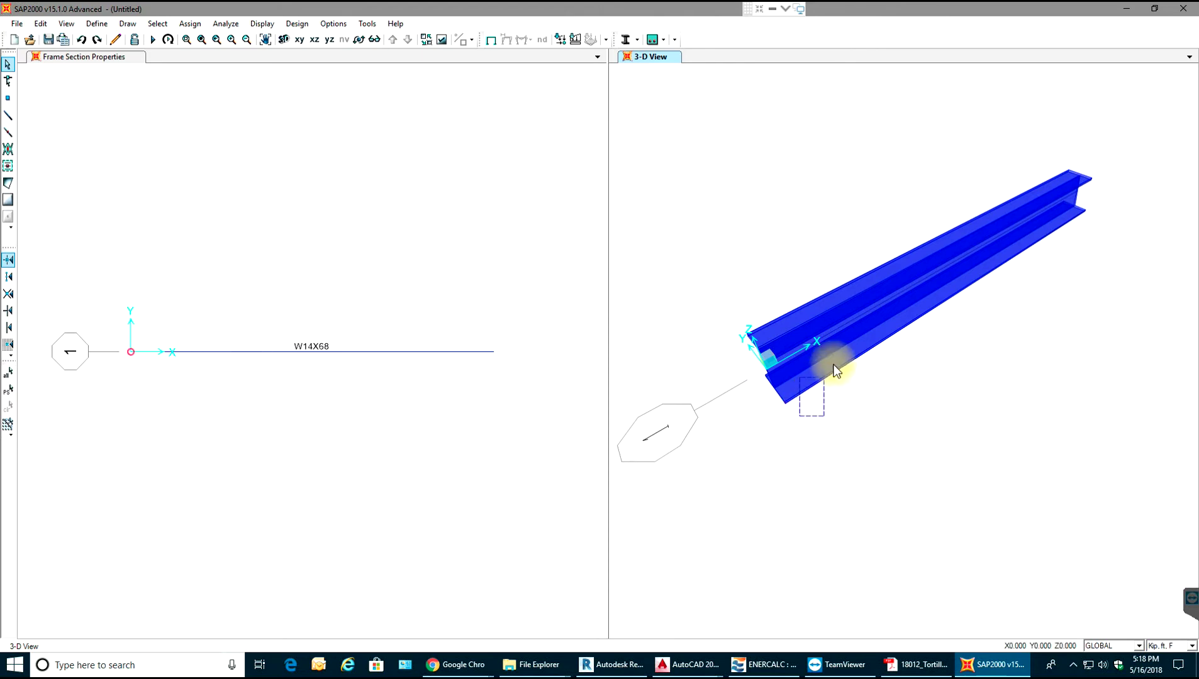
pyautogui.moveTo(729, 321); pyautogui.dragTo(762, 330, button='middle')
pyautogui.moveTo(1009, 404); pyautogui.dragTo(979, 374, button='middle')
pyautogui.rightClick(1035, 271)
pyautogui.click(1004, 301)
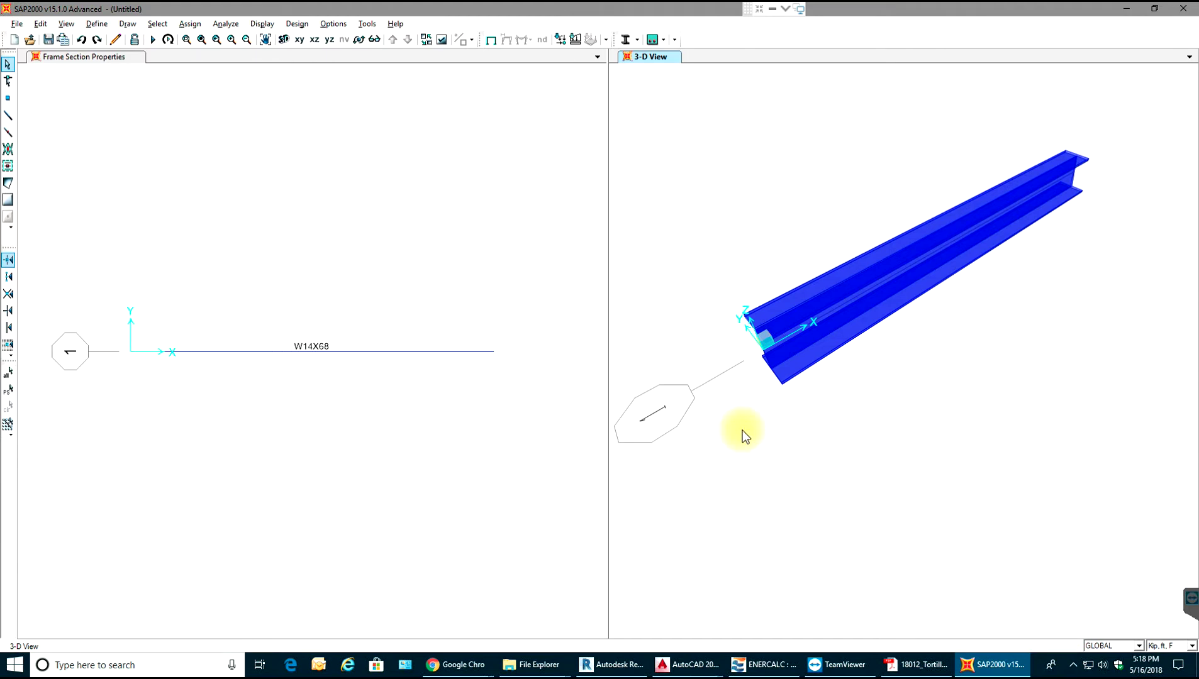
pyautogui.click(771, 339)
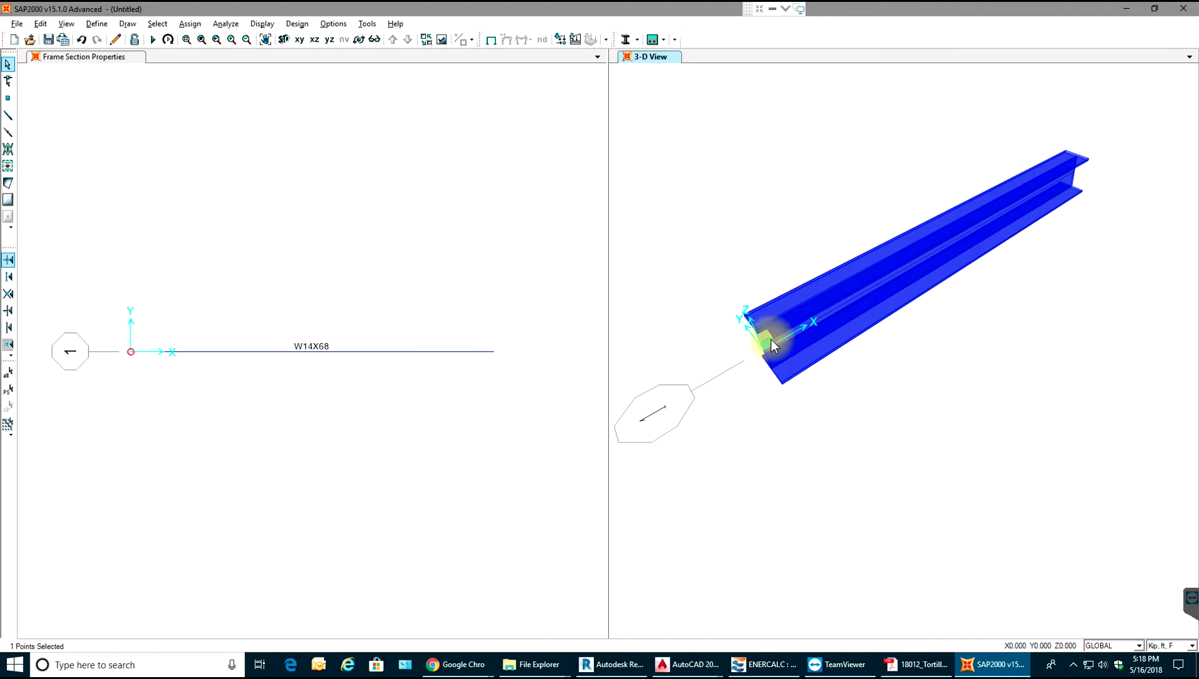
pyautogui.click(874, 252)
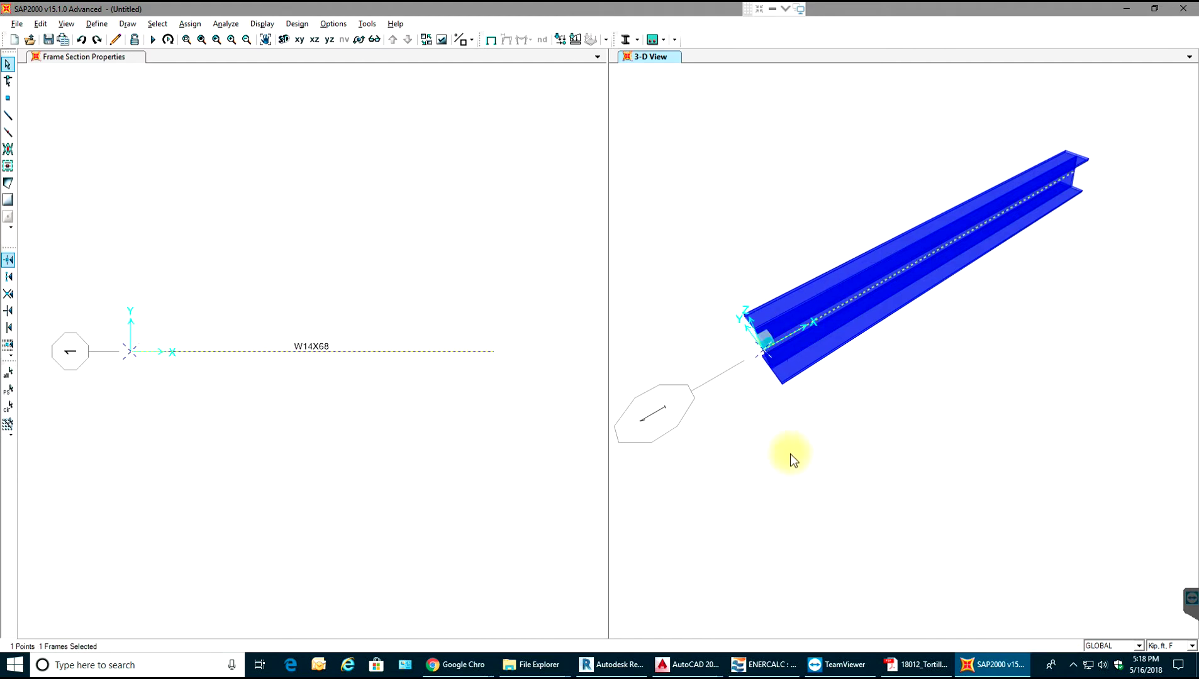
pyautogui.keyDown('shift'); pyautogui.moveTo(776, 470); pyautogui.dragTo(800, 351, button='middle'); pyautogui.keyUp('shift')
pyautogui.scroll(3, 869, 362)
pyautogui.scroll(-3, 869, 362)
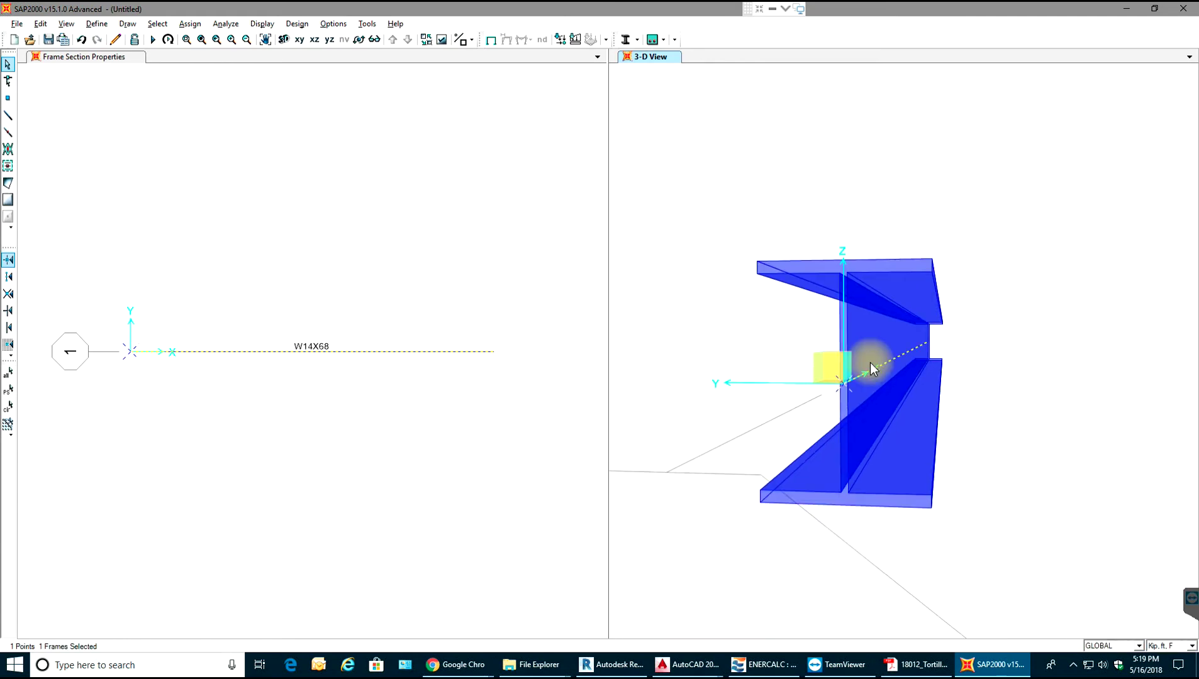
pyautogui.keyDown('shift'); pyautogui.moveTo(914, 305); pyautogui.dragTo(1021, 195, button='middle'); pyautogui.keyUp('shift')
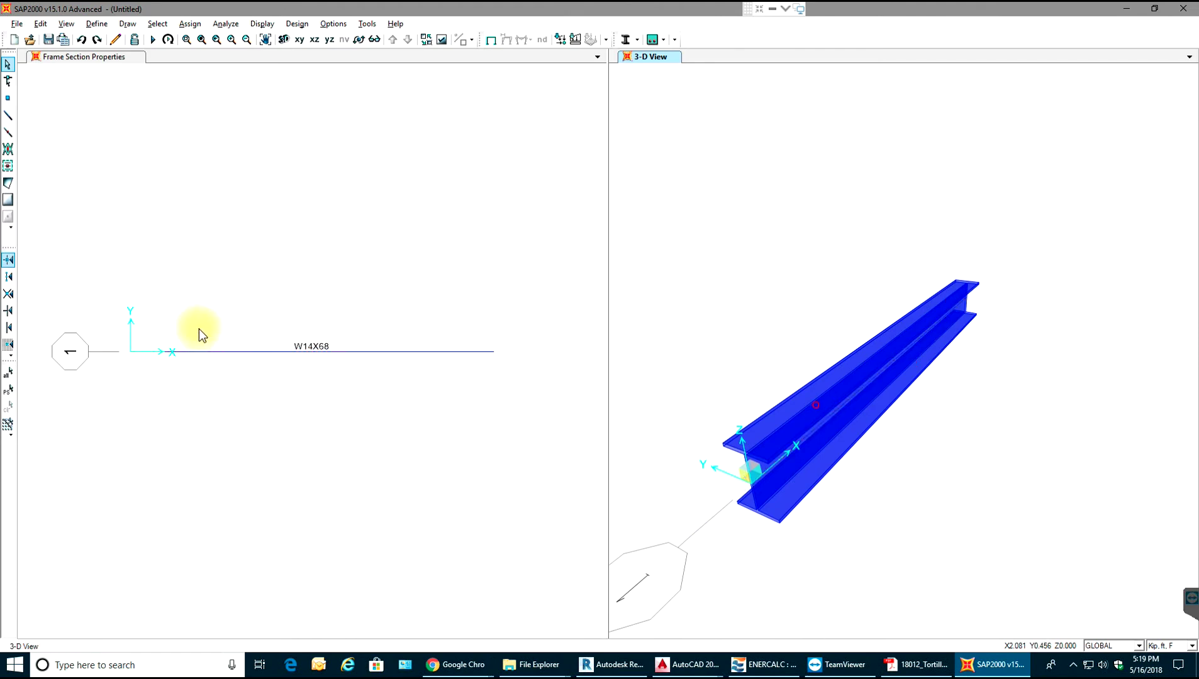
# Select the beam's joint at the origin and assign it pinned restraints, fixing Translation 1, 2 and 3.
pyautogui.click(147, 342)
pyautogui.click(117, 372)
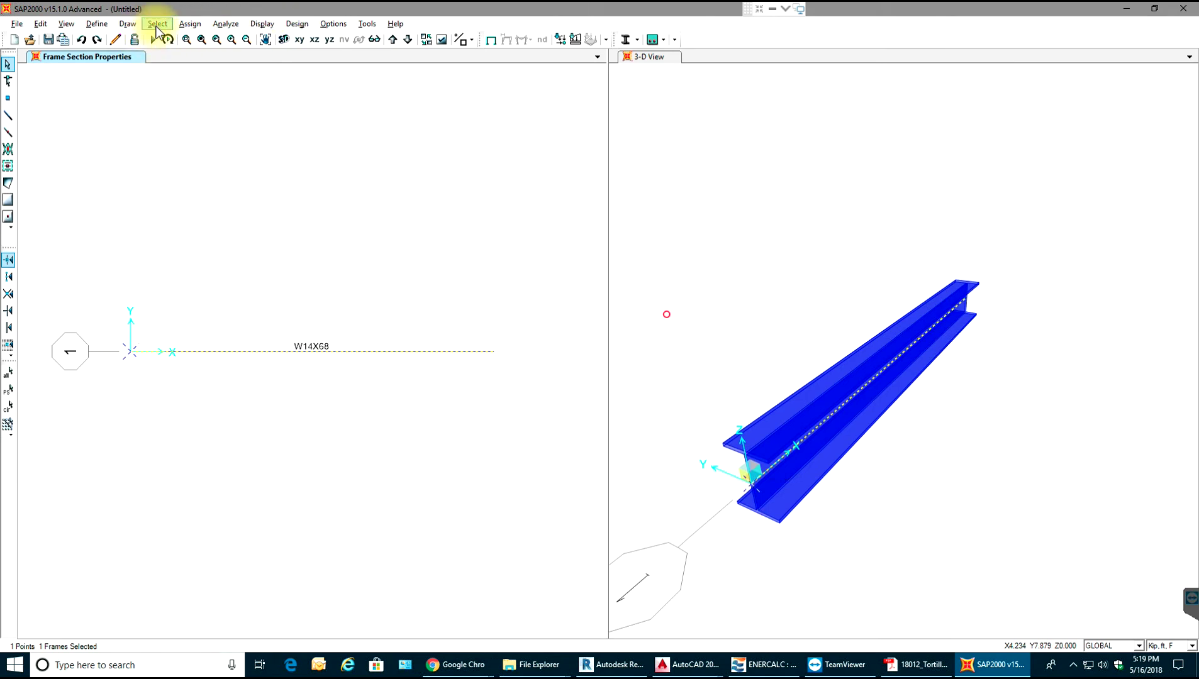
pyautogui.click(184, 25)
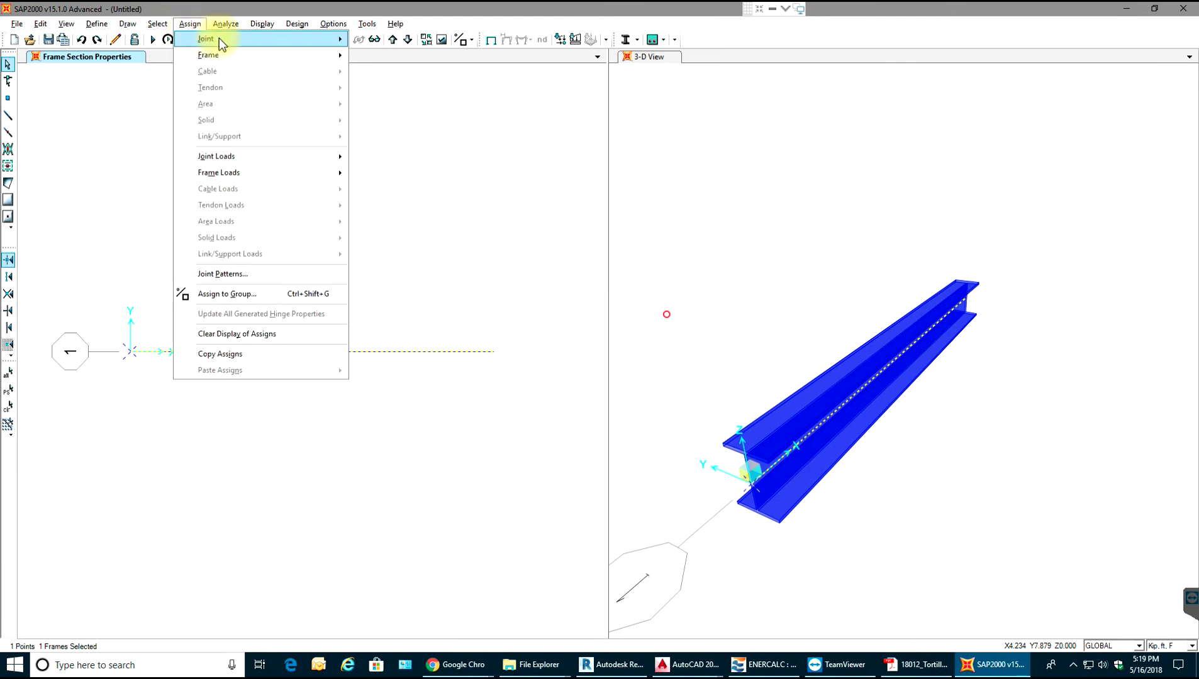
pyautogui.moveTo(211, 41)
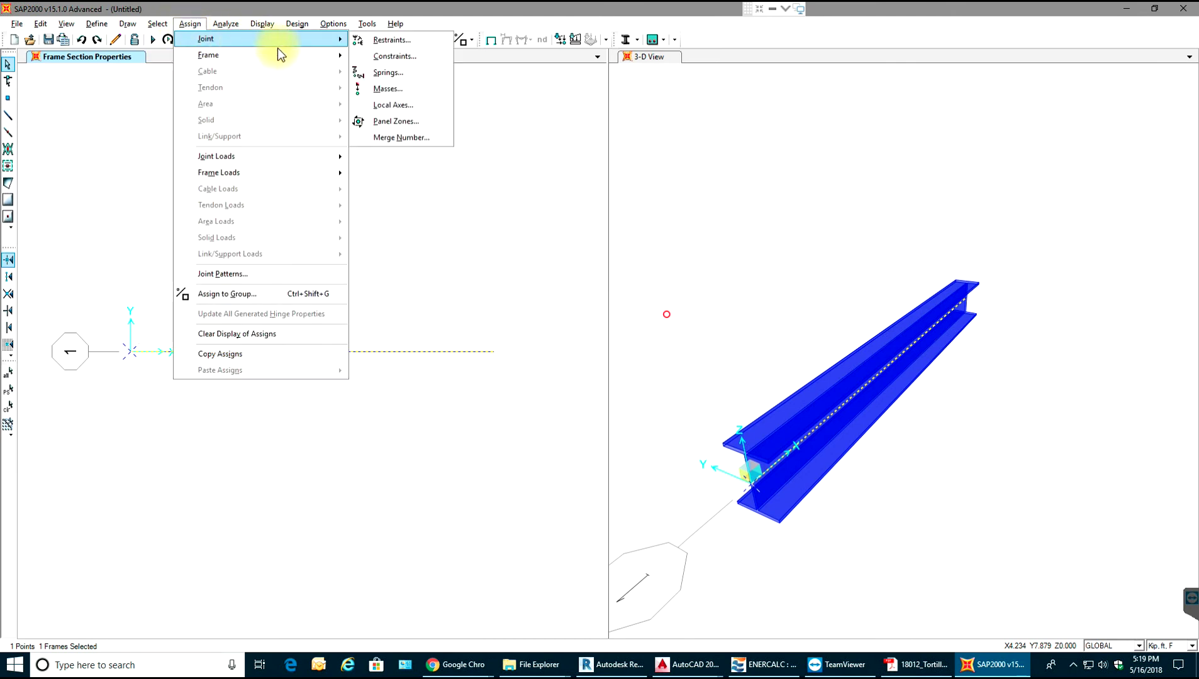
pyautogui.click(372, 42)
pyautogui.click(592, 375)
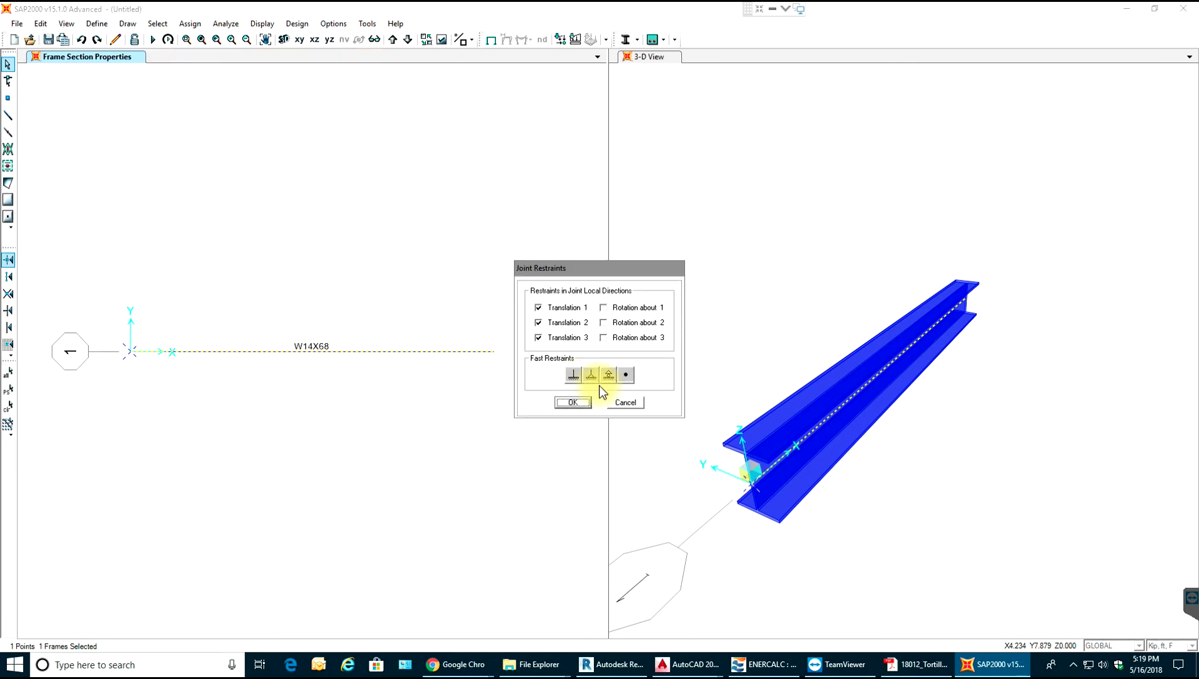
pyautogui.click(593, 378)
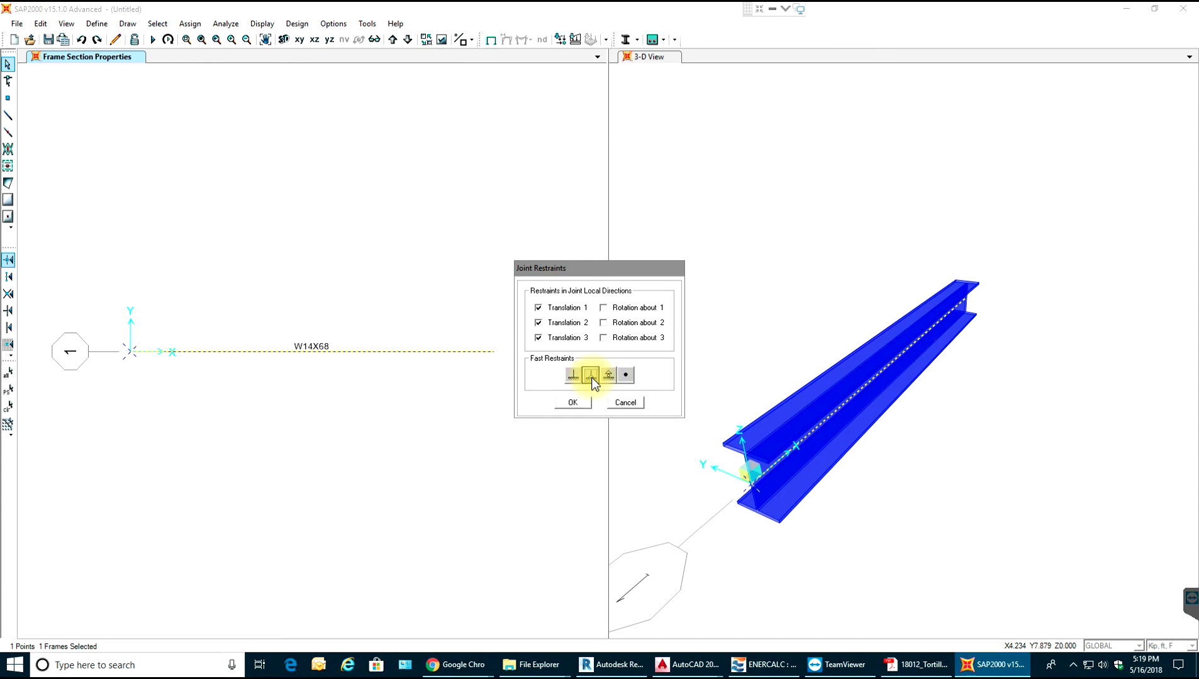
pyautogui.click(570, 403)
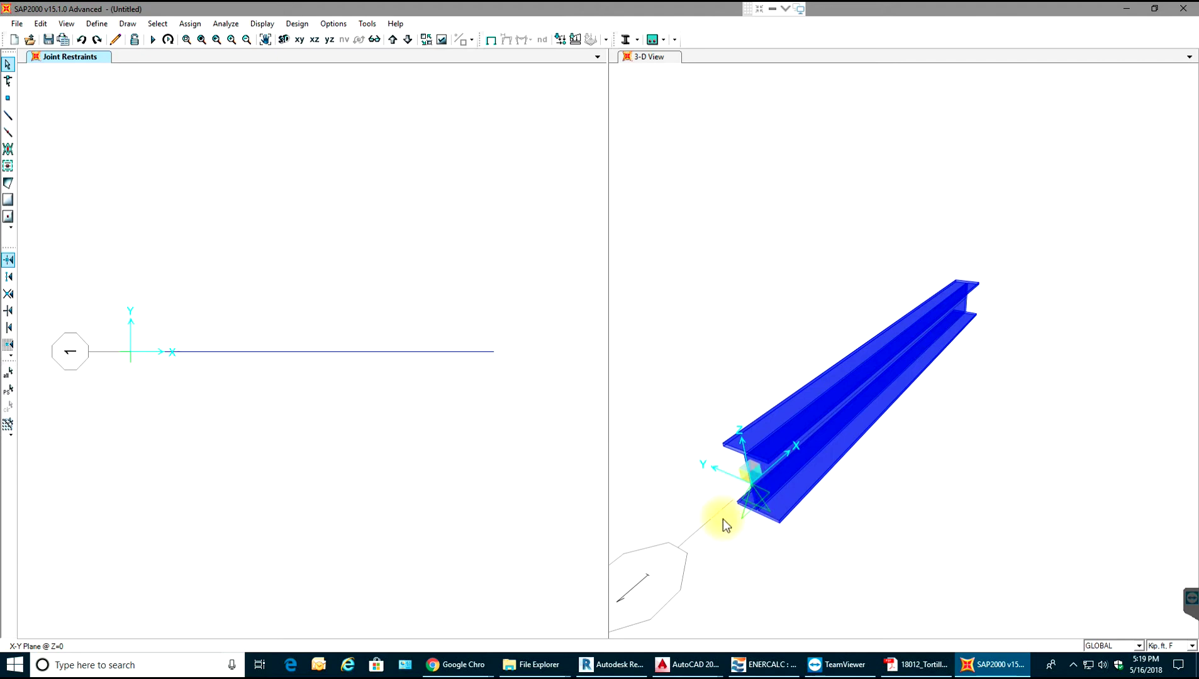
# Select the joint at the beam's far end and assign it a roller restraint, fixing only Translation 3.
pyautogui.moveTo(501, 333); pyautogui.dragTo(481, 371)
pyautogui.click(189, 23)
pyautogui.moveTo(288, 50)
pyautogui.click(367, 24)
pyautogui.click(225, 23)
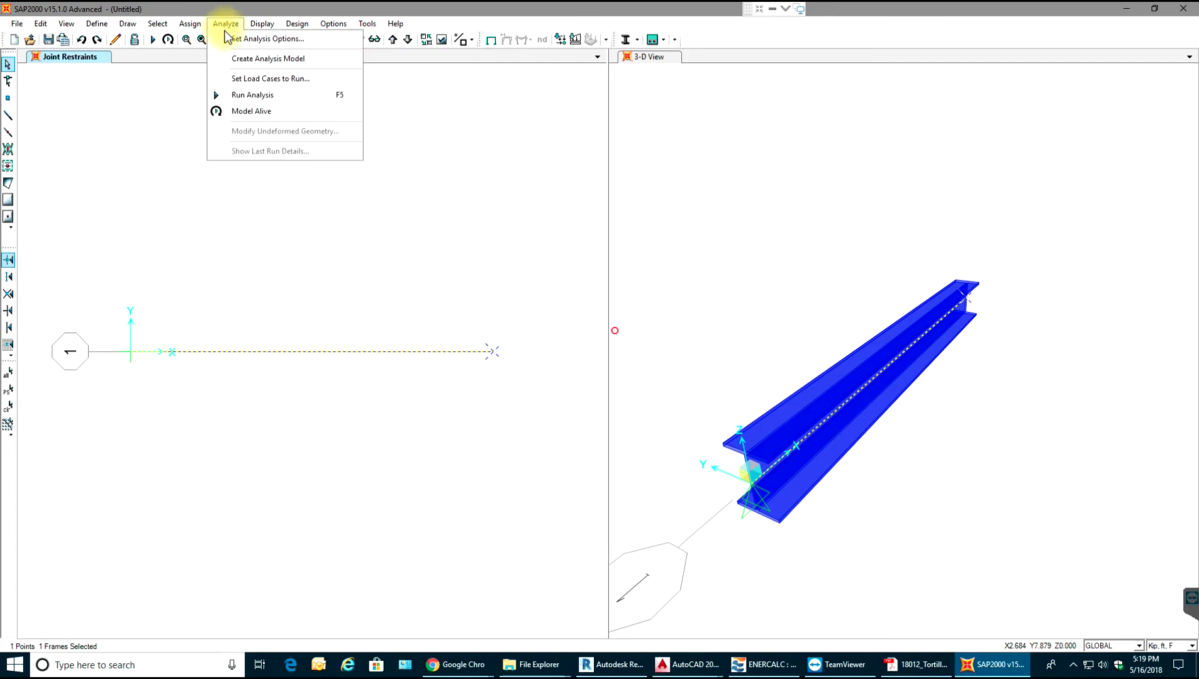
pyautogui.click(189, 26)
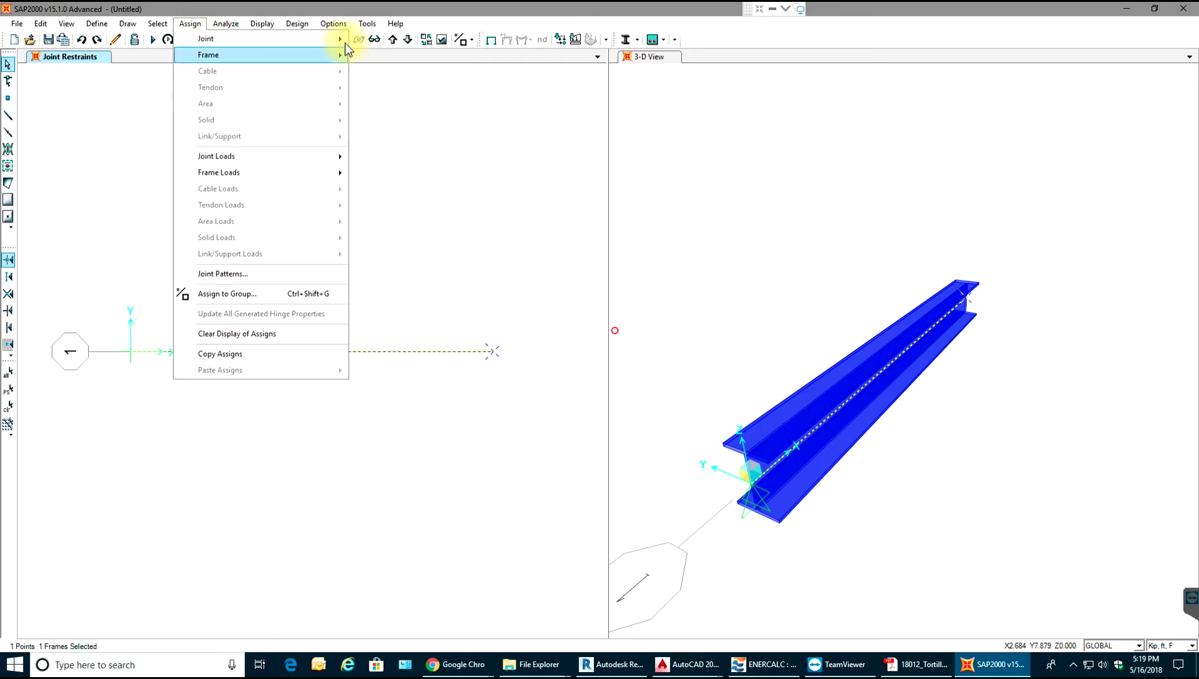
pyautogui.moveTo(342, 39)
pyautogui.click(380, 40)
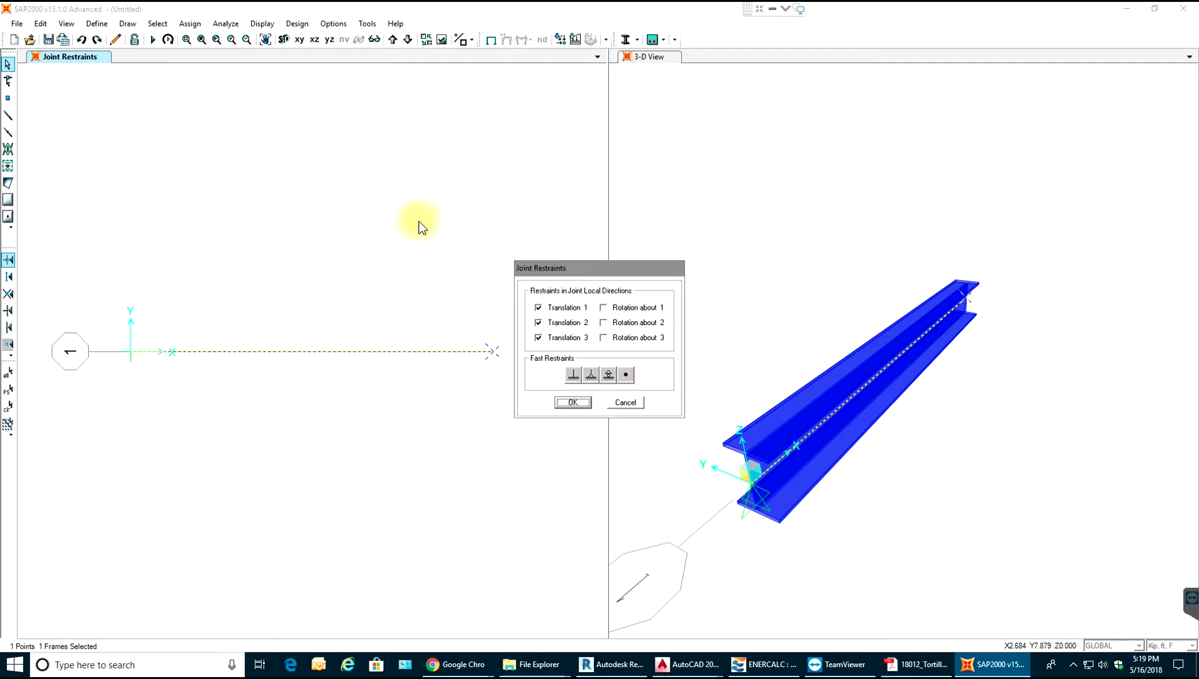
pyautogui.click(609, 376)
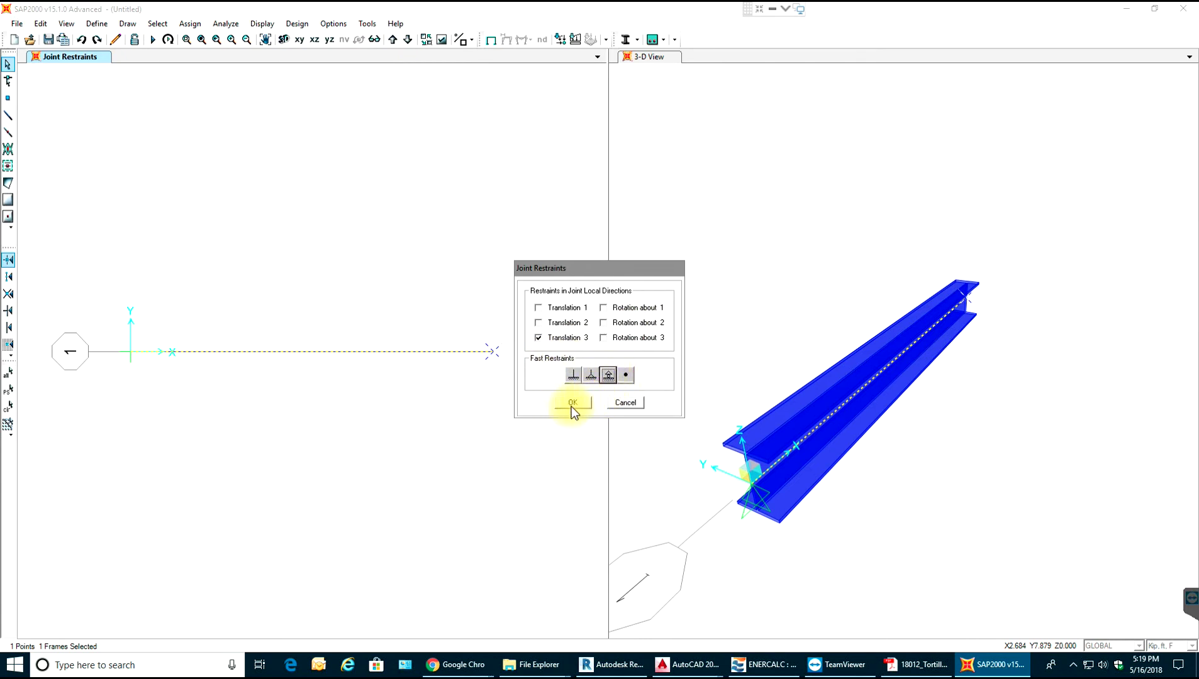
pyautogui.click(572, 404)
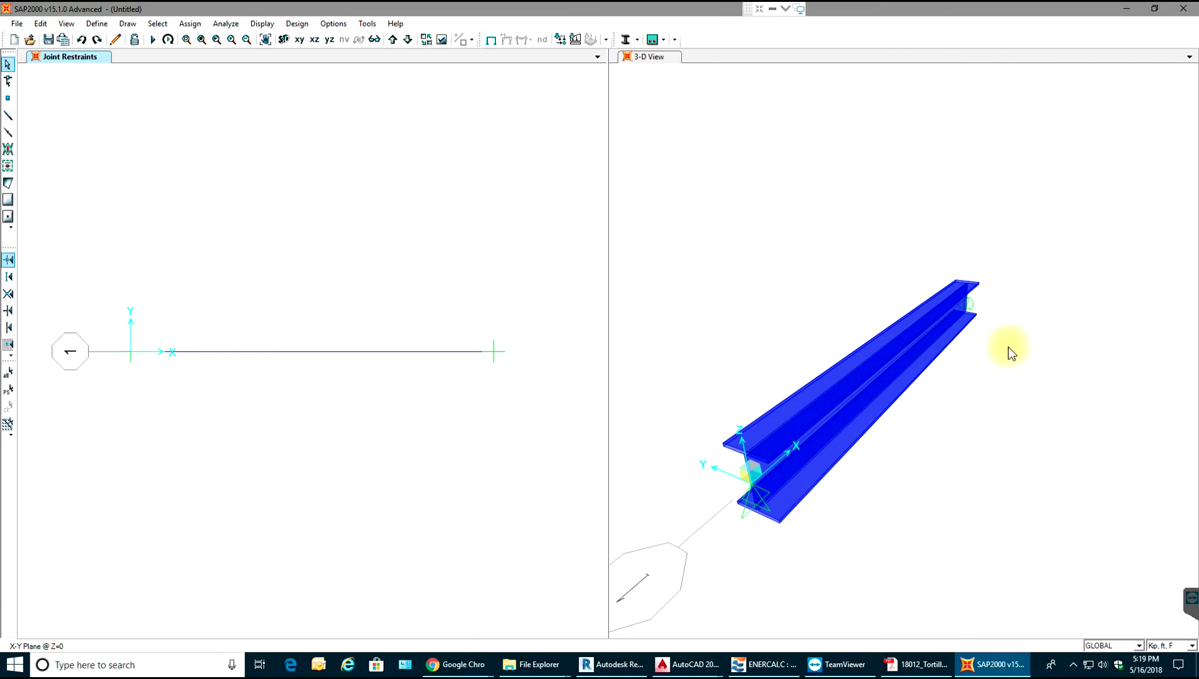
# Select the beam and assign it a uniform distributed force in the Gravity direction under the DEAD load pattern.
pyautogui.moveTo(992, 391)
pyautogui.mouseDown(button='middle')
pyautogui.moveTo(954, 392)
pyautogui.moveTo(973, 403)
pyautogui.moveTo(937, 397)
pyautogui.moveTo(824, 457)
pyautogui.mouseUp(button='middle')
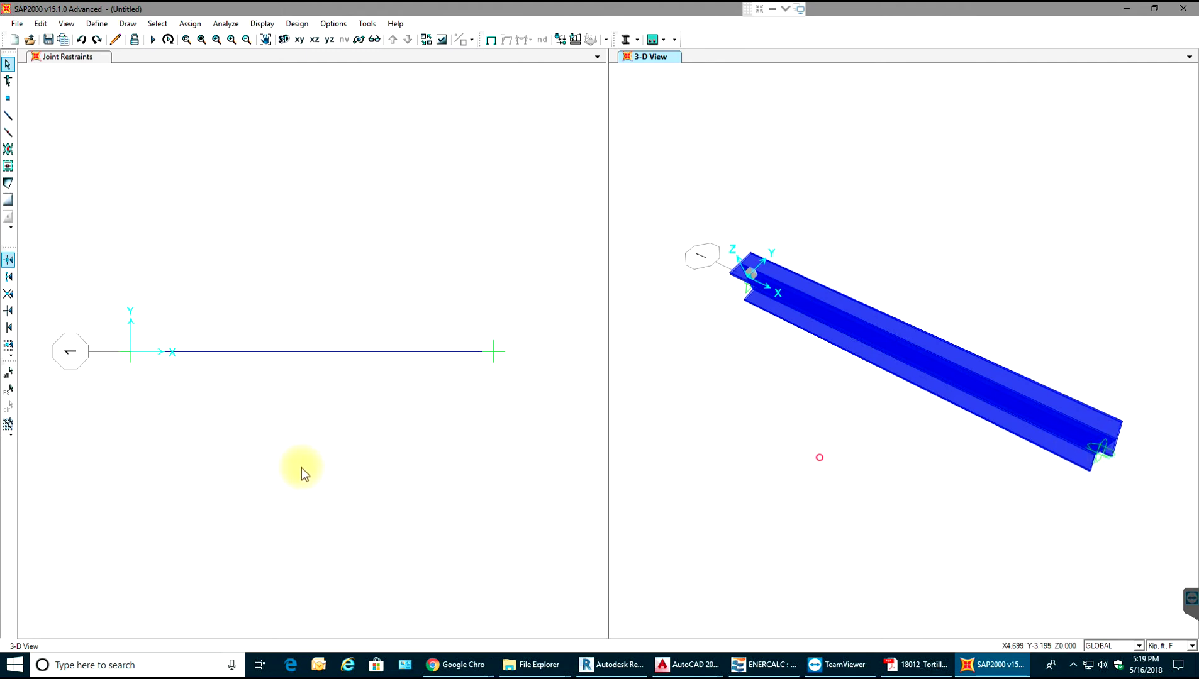
pyautogui.click(303, 350)
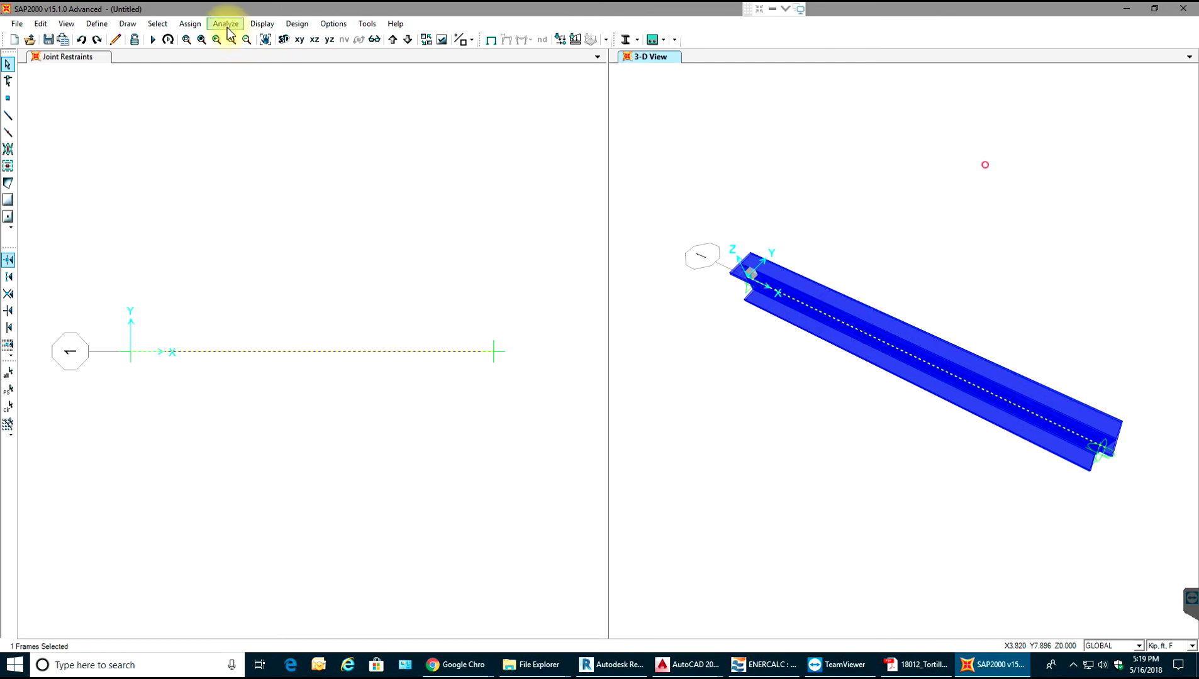
pyautogui.click(190, 23)
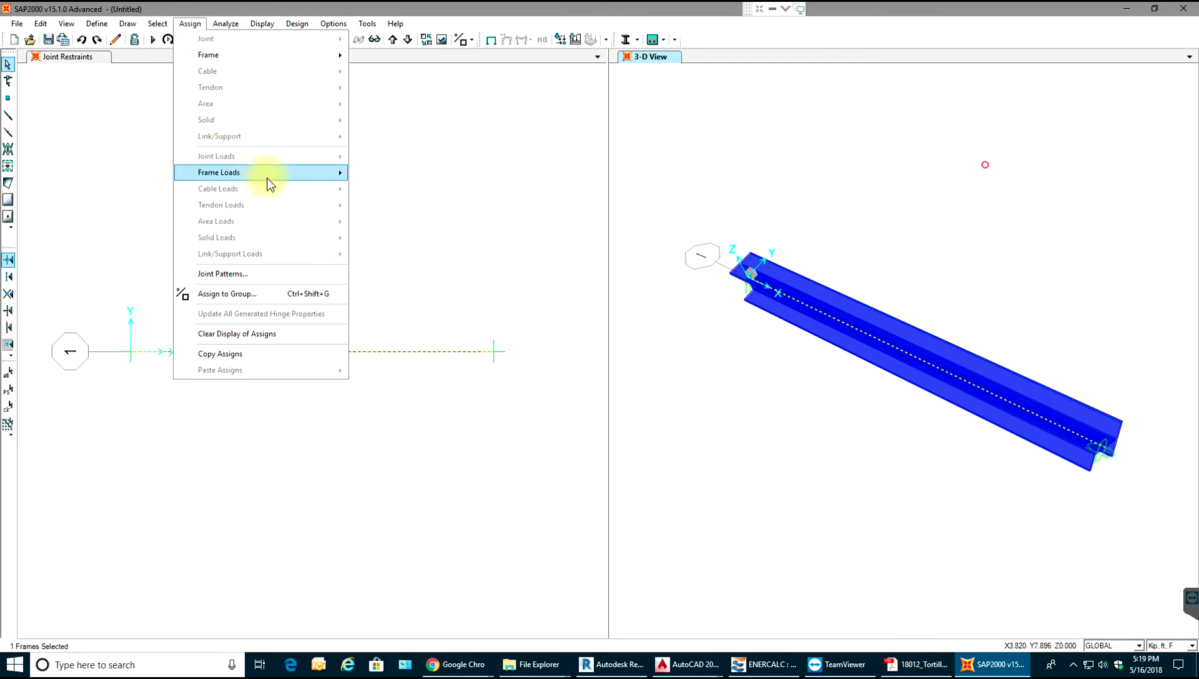
pyautogui.moveTo(335, 173)
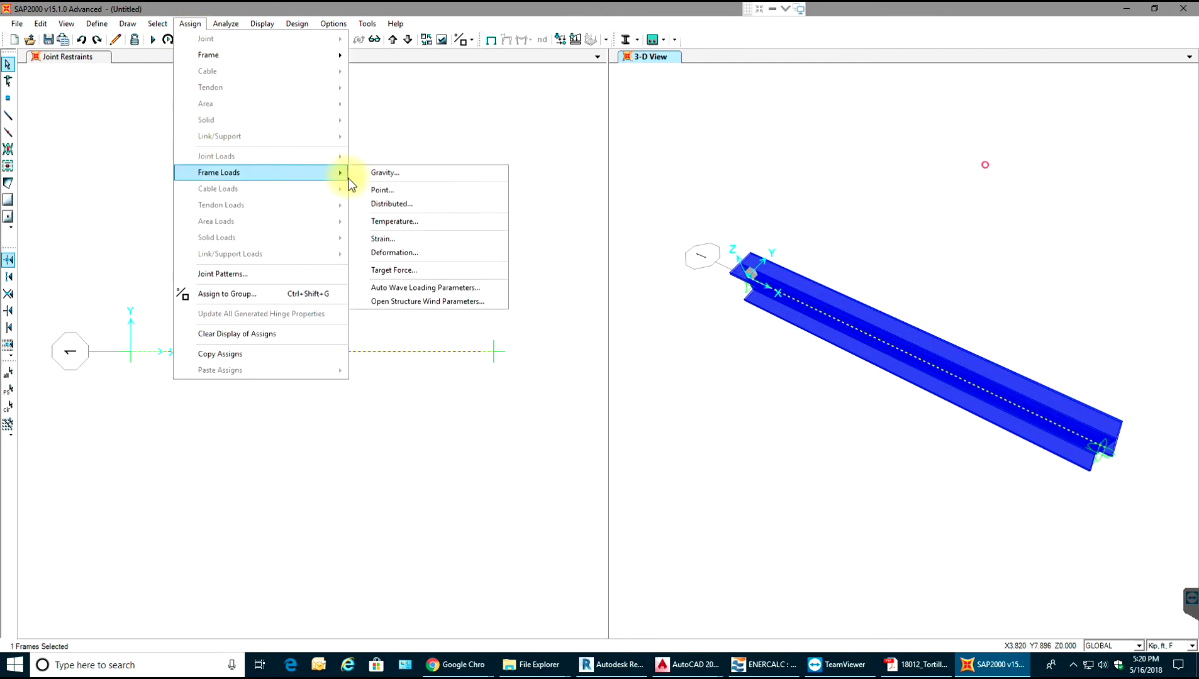
pyautogui.click(405, 200)
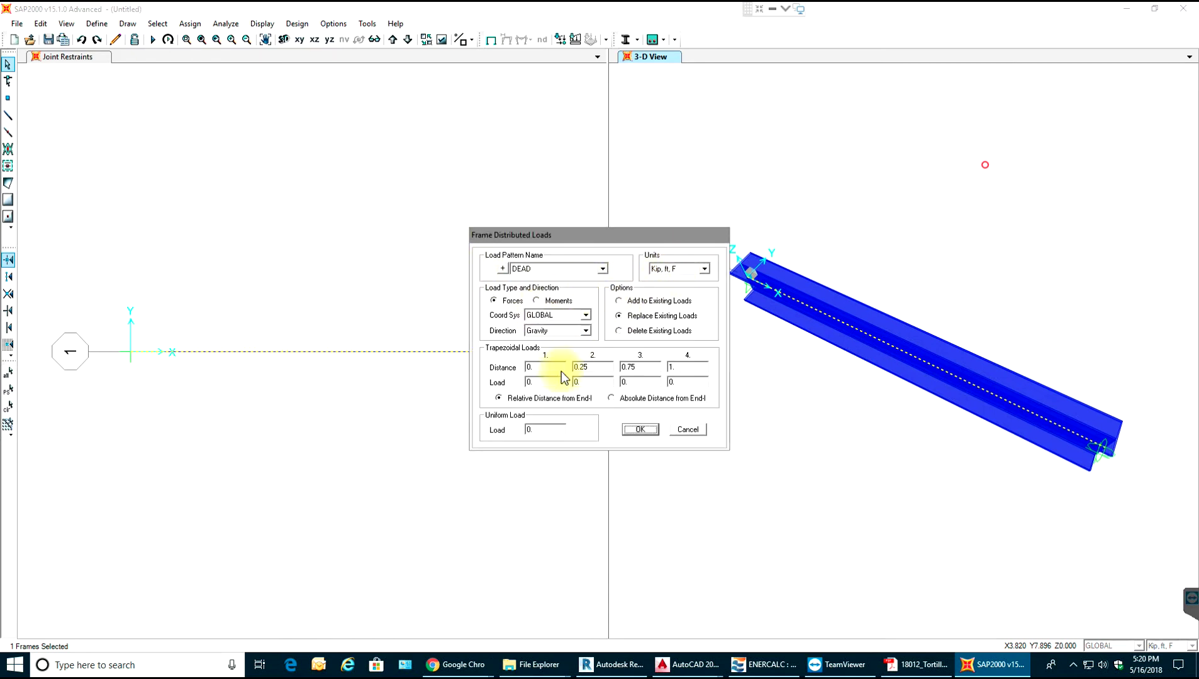
pyautogui.click(543, 433)
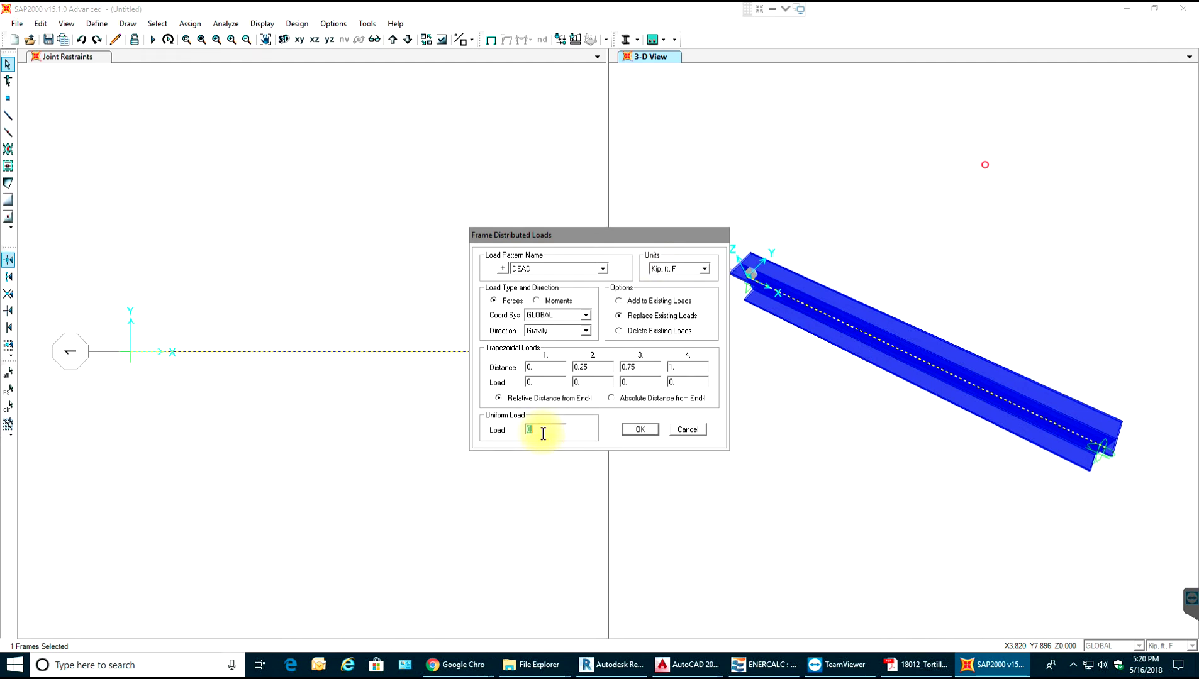
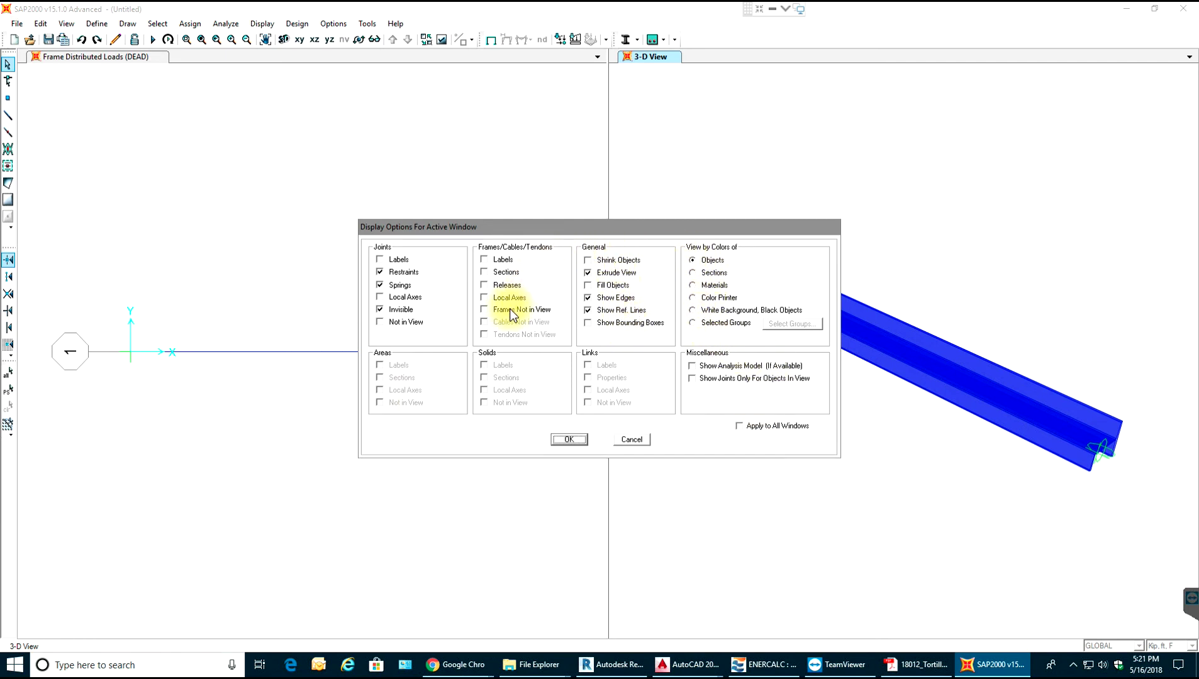
pyautogui.click(624, 437)
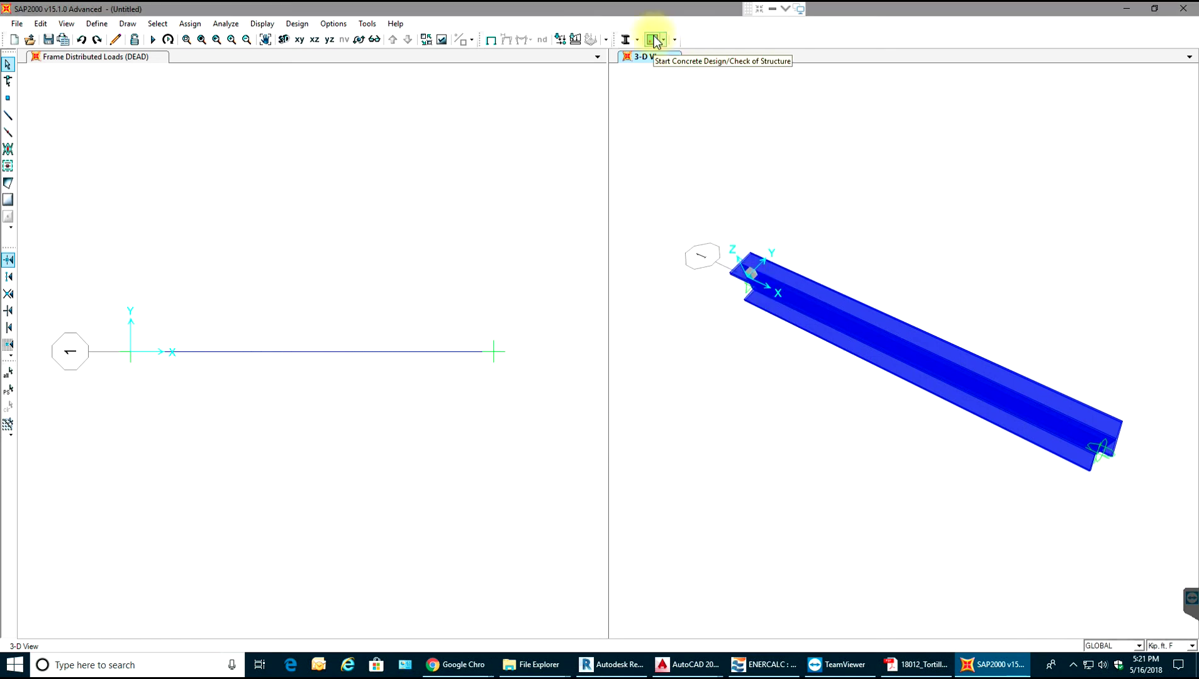
pyautogui.click(675, 41)
pyautogui.click(674, 43)
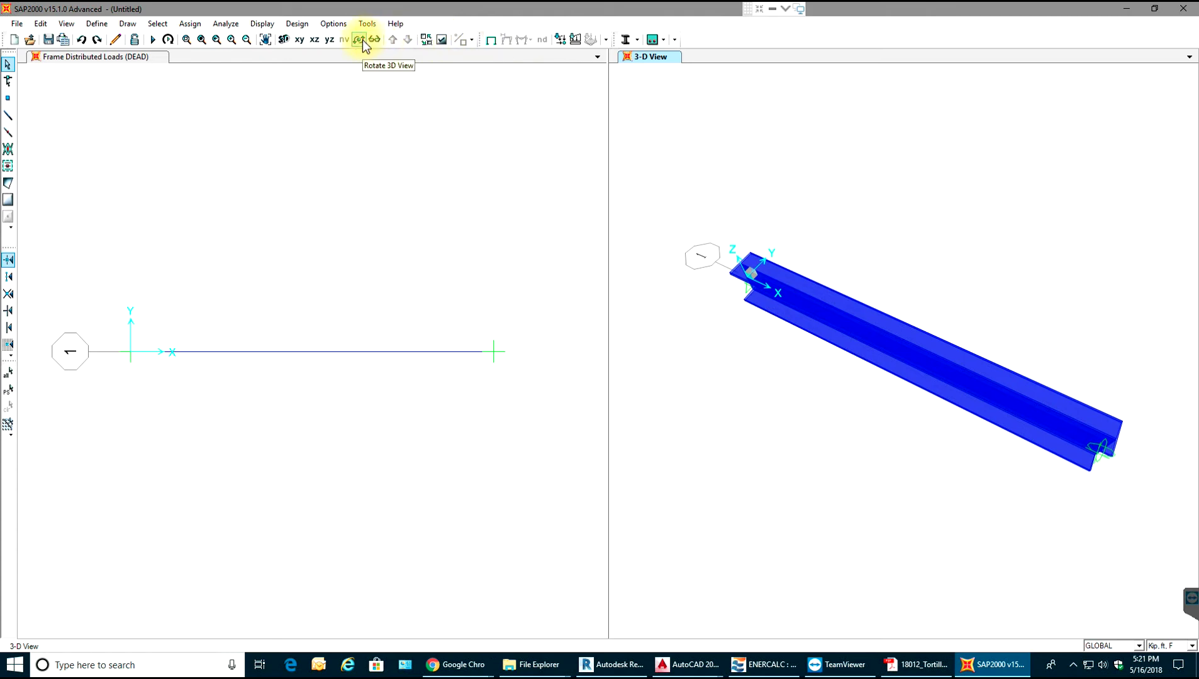
# Show the DEAD span loads as defined in the 3-D view and examine the beam from the side.
pyautogui.click(574, 39)
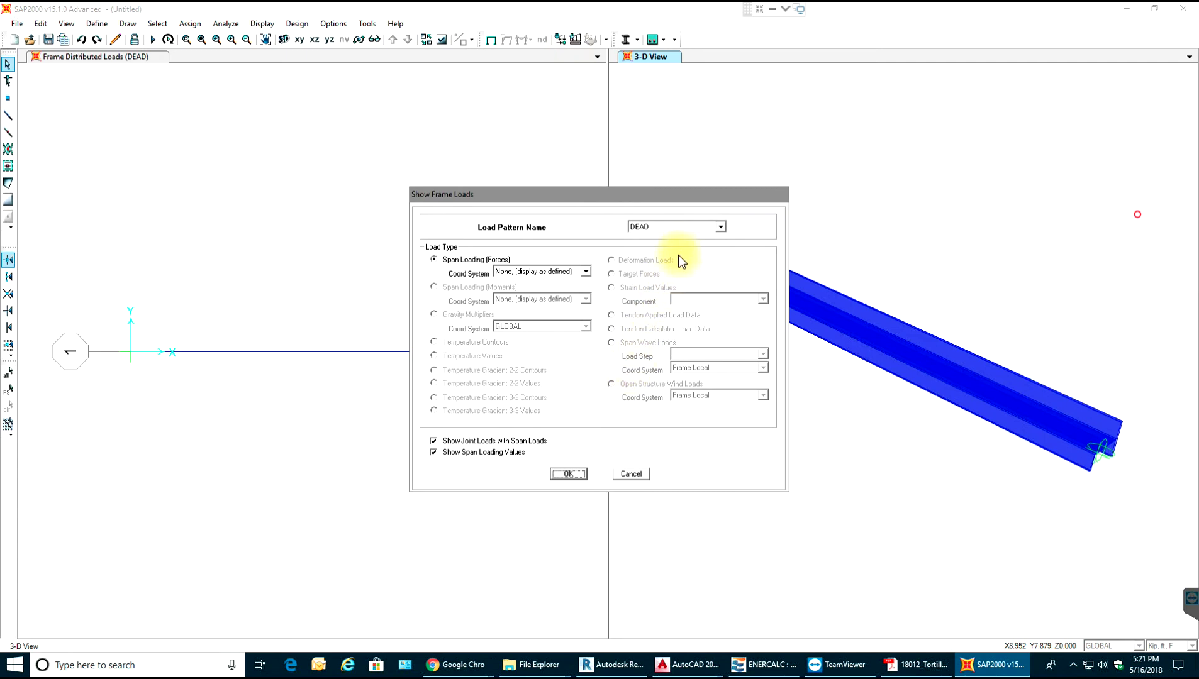
pyautogui.click(580, 476)
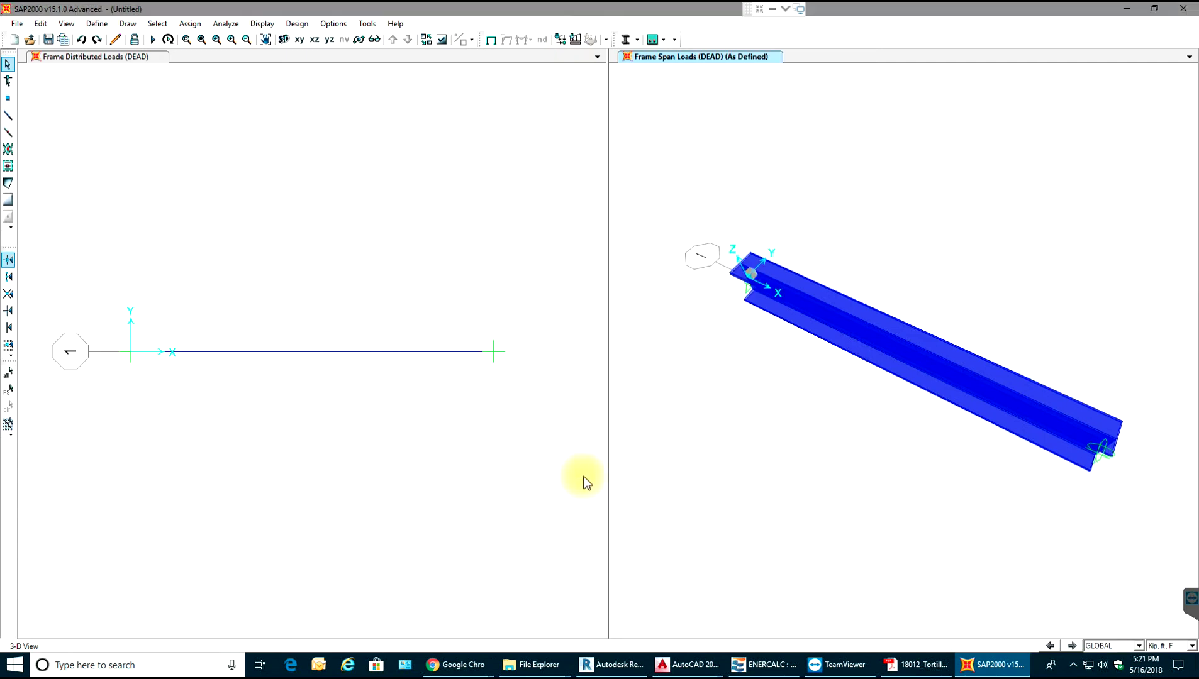
pyautogui.click(820, 368)
pyautogui.keyDown('shift'); pyautogui.moveTo(765, 529); pyautogui.dragTo(818, 444, button='middle'); pyautogui.keyUp('shift')
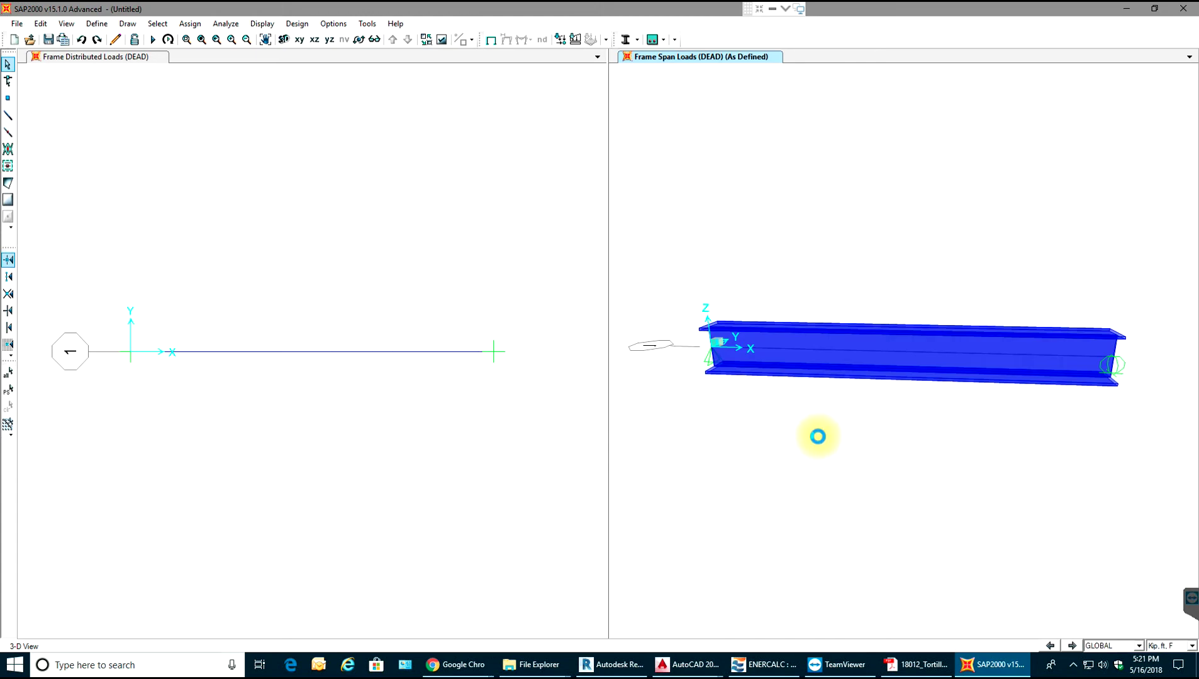
pyautogui.scroll(2, 819, 448)
pyautogui.scroll(-2, 685, 310)
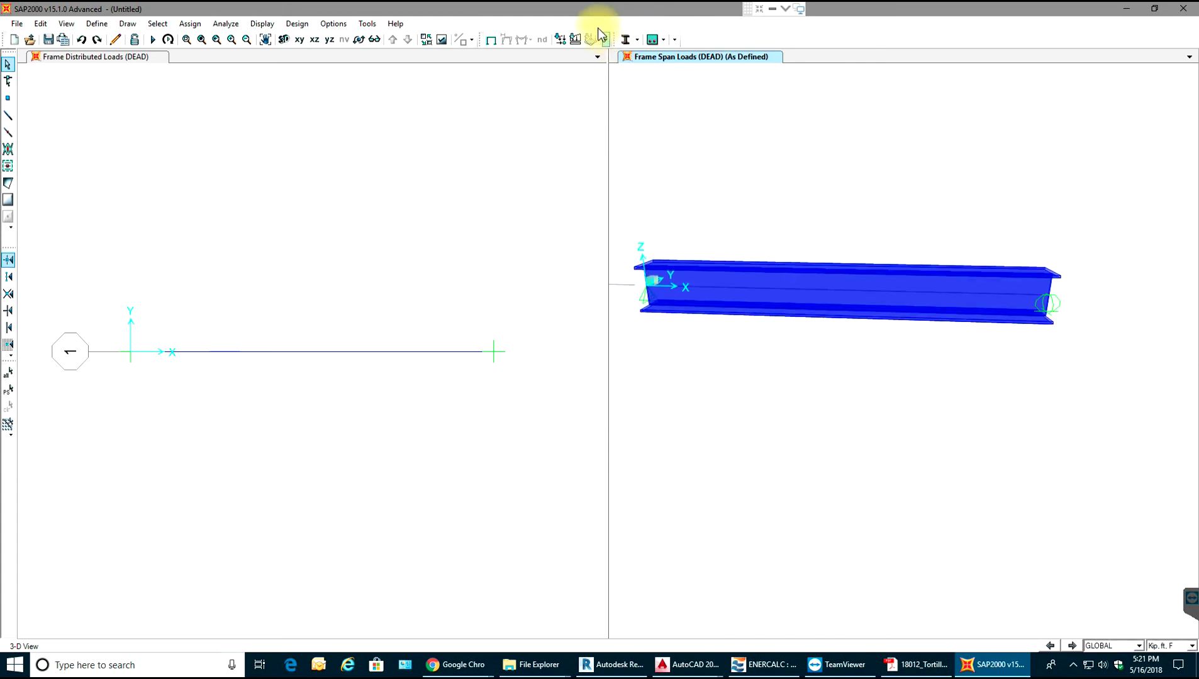
# Show the DEAD span forces in the GLOBAL coordinate system in both the 3-D view and the X-Y plan view.
pyautogui.click(575, 39)
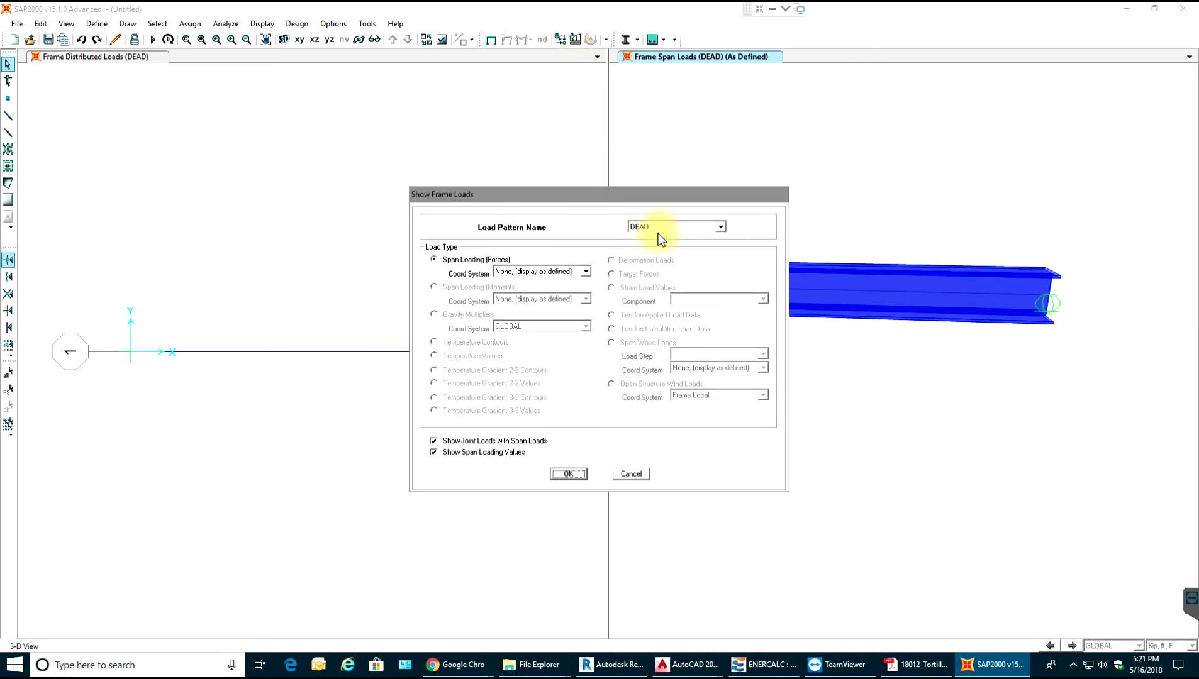
pyautogui.click(585, 271)
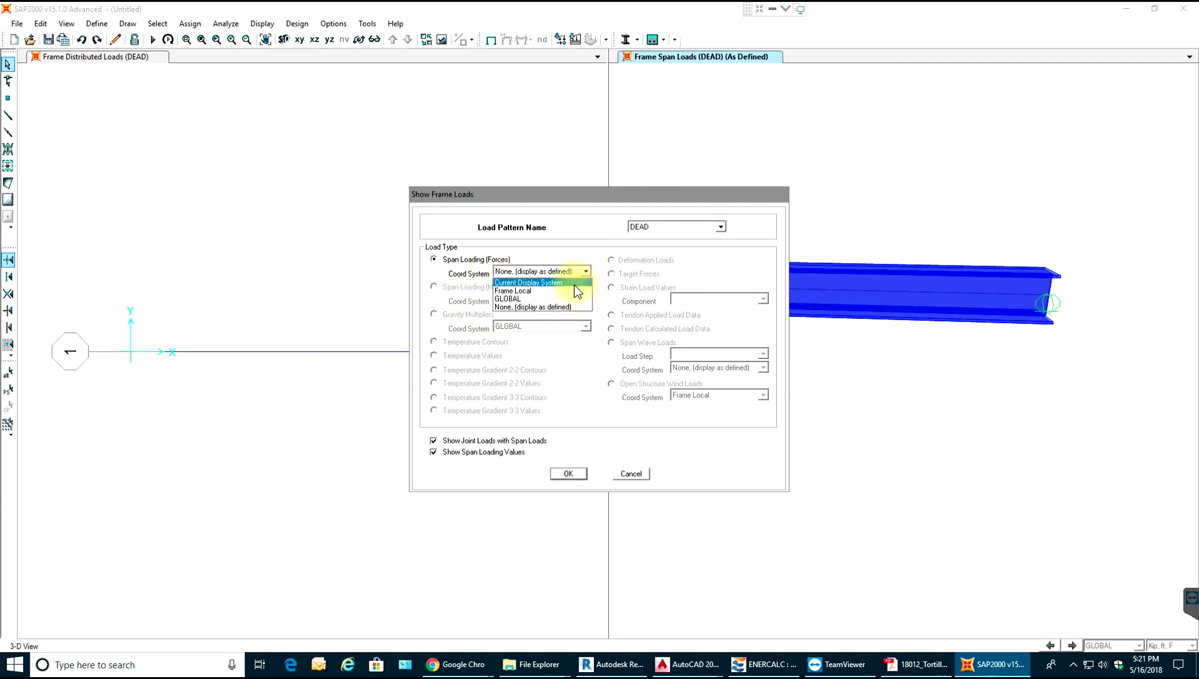
pyautogui.click(547, 306)
pyautogui.click(535, 271)
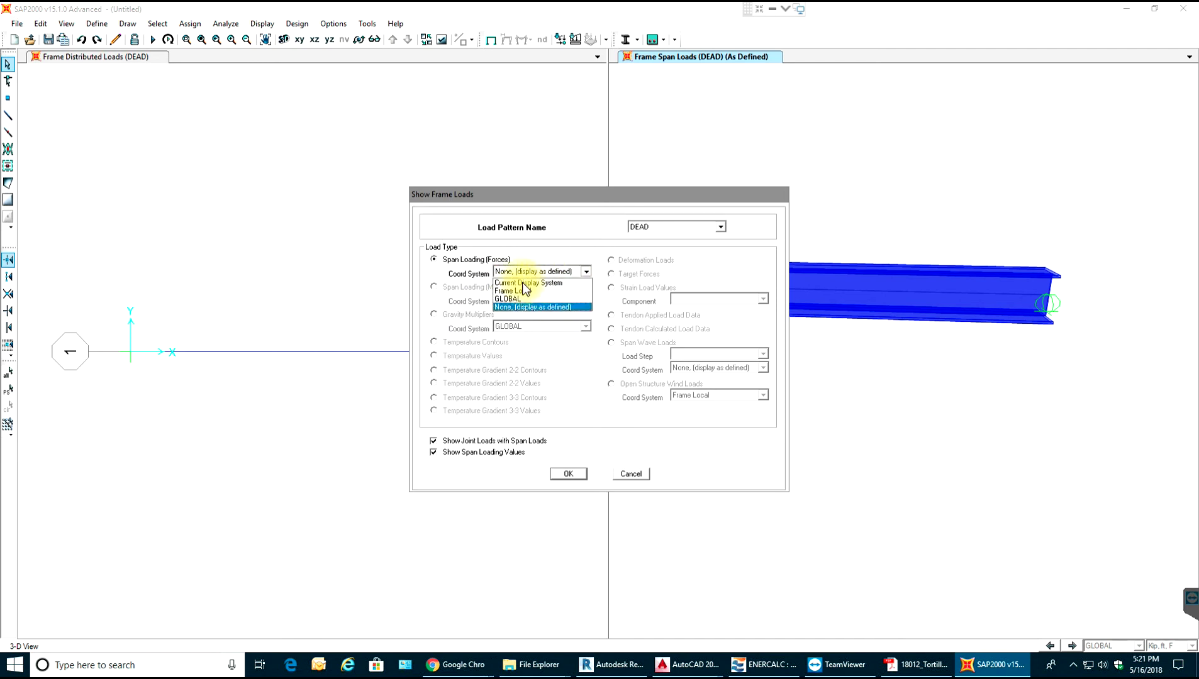
pyautogui.click(509, 299)
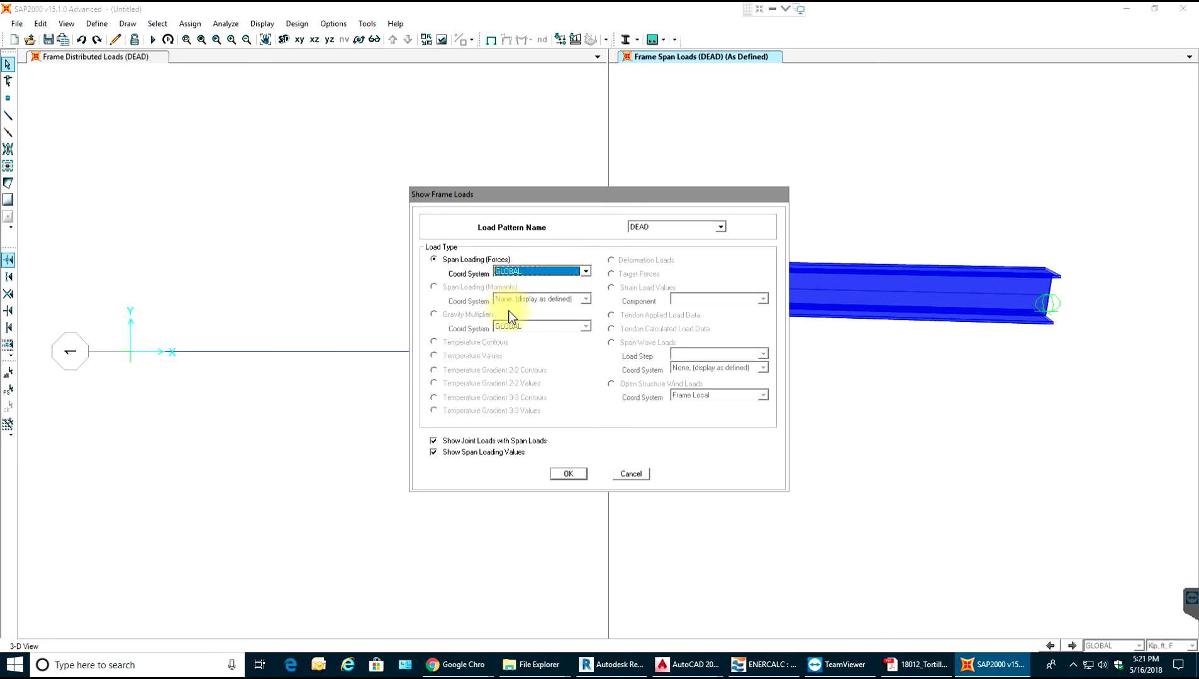
pyautogui.click(567, 473)
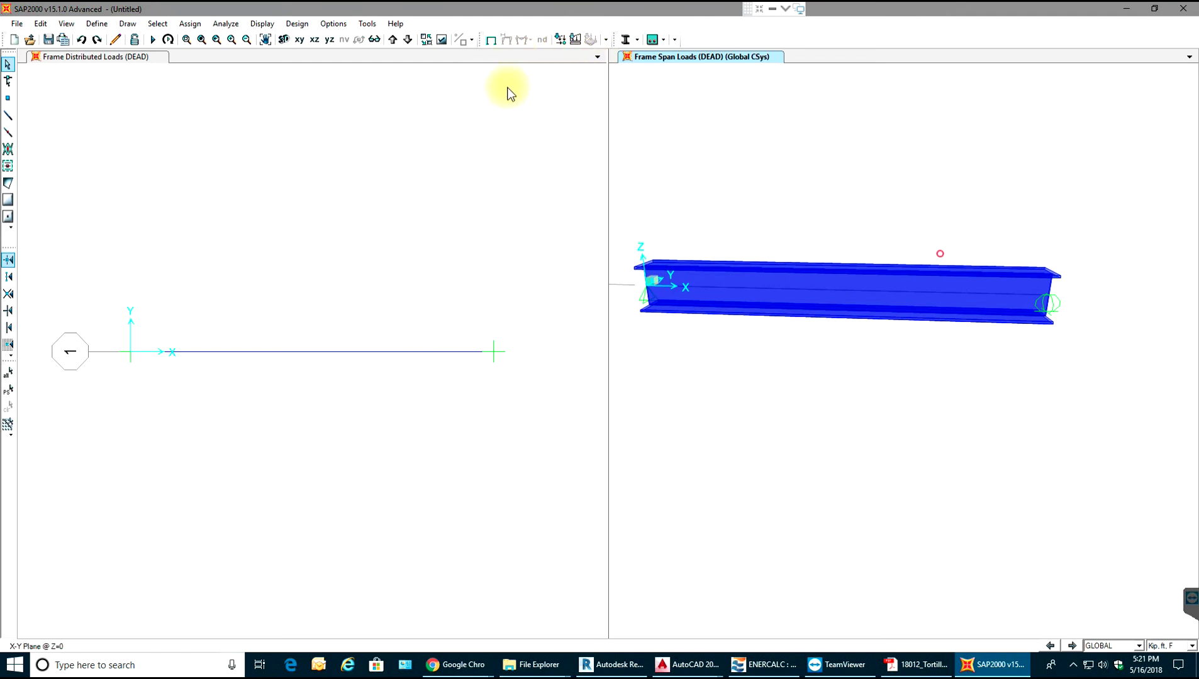
pyautogui.click(574, 39)
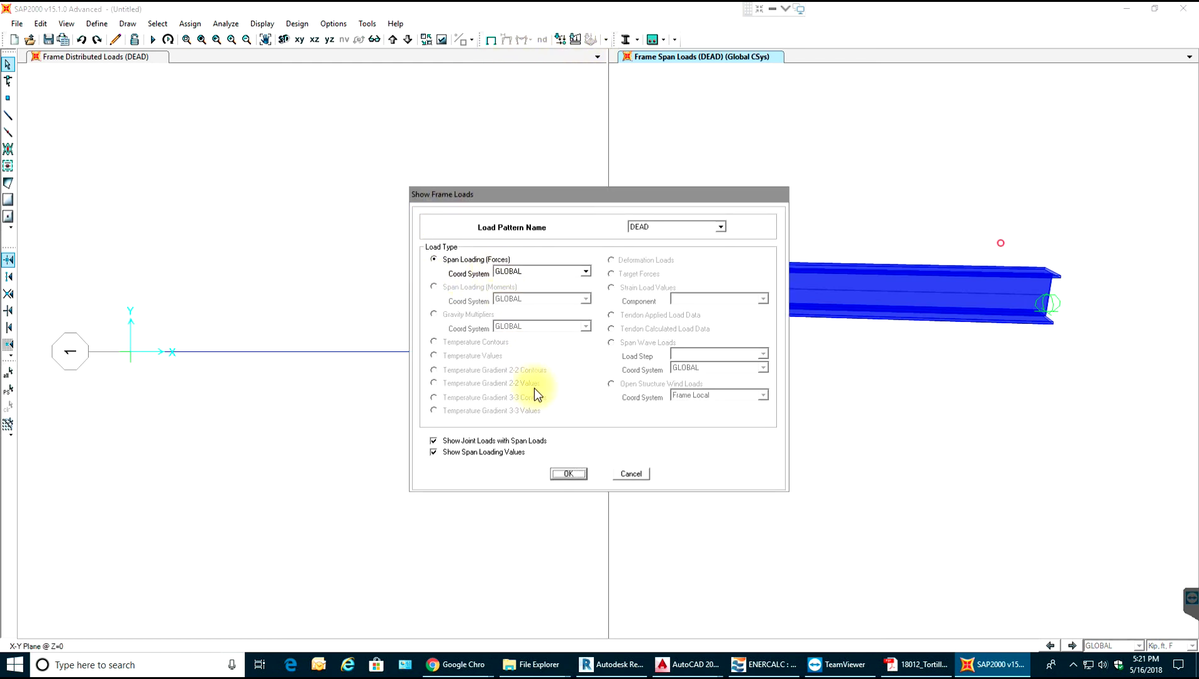
pyautogui.click(567, 474)
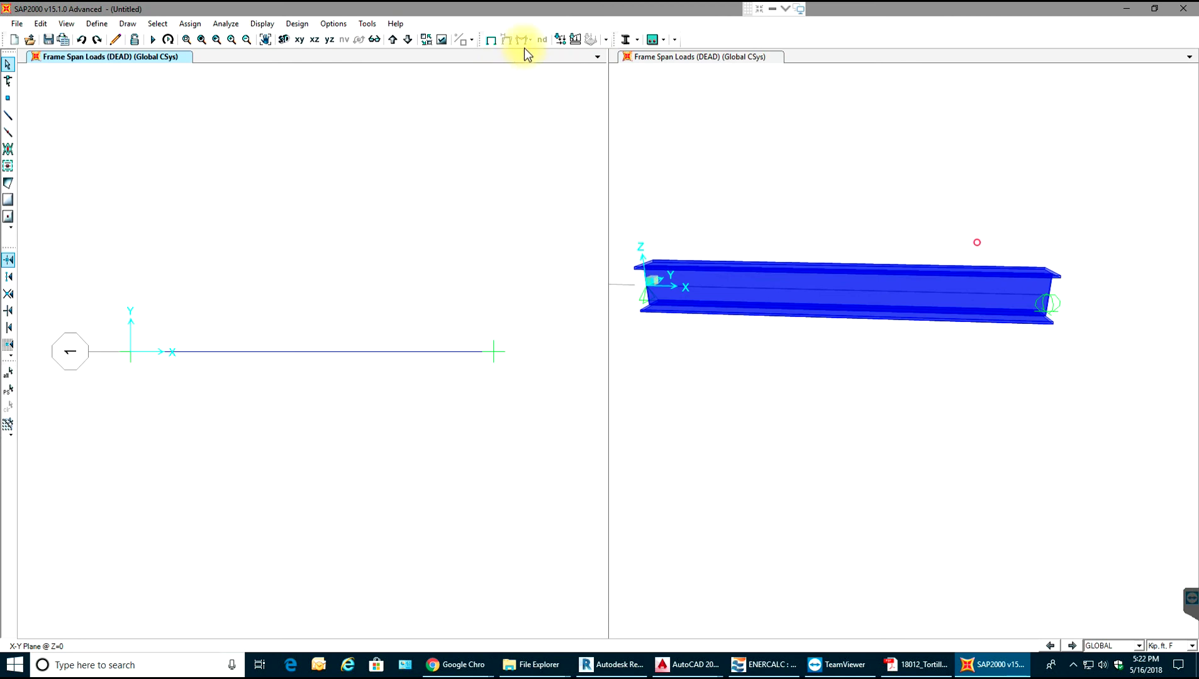
# Show the DEAD span forces in the GLOBAL coordinate system in the 3-D view, without joint loads.
pyautogui.click(824, 156)
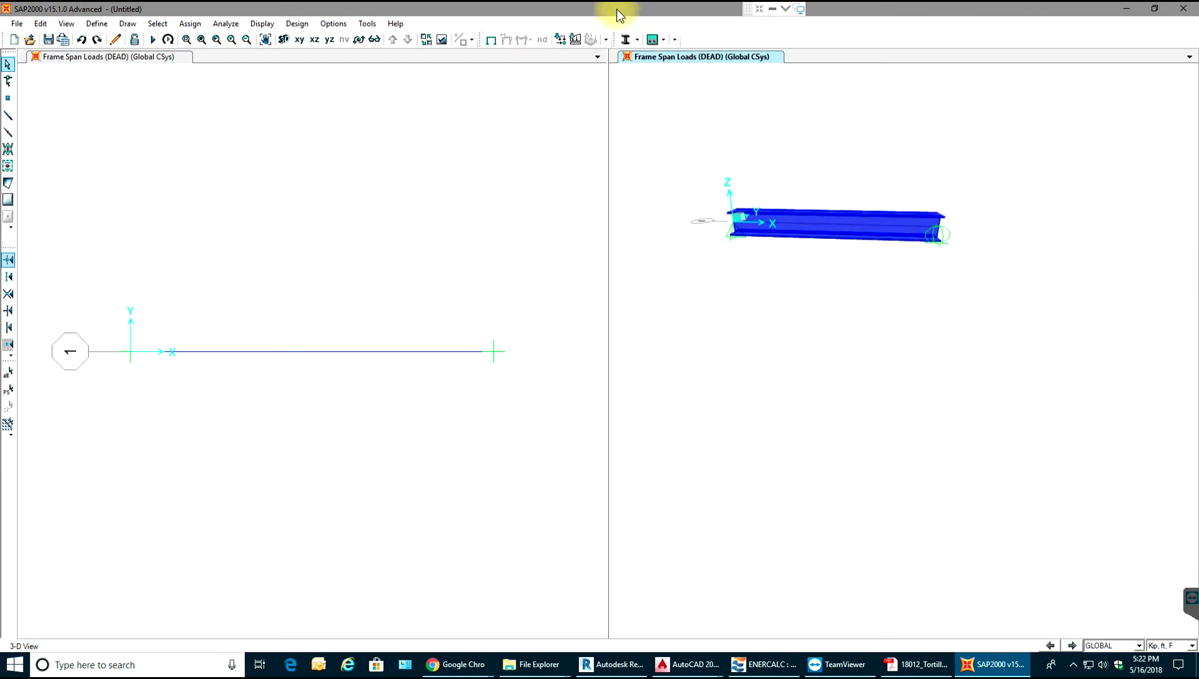
pyautogui.click(575, 39)
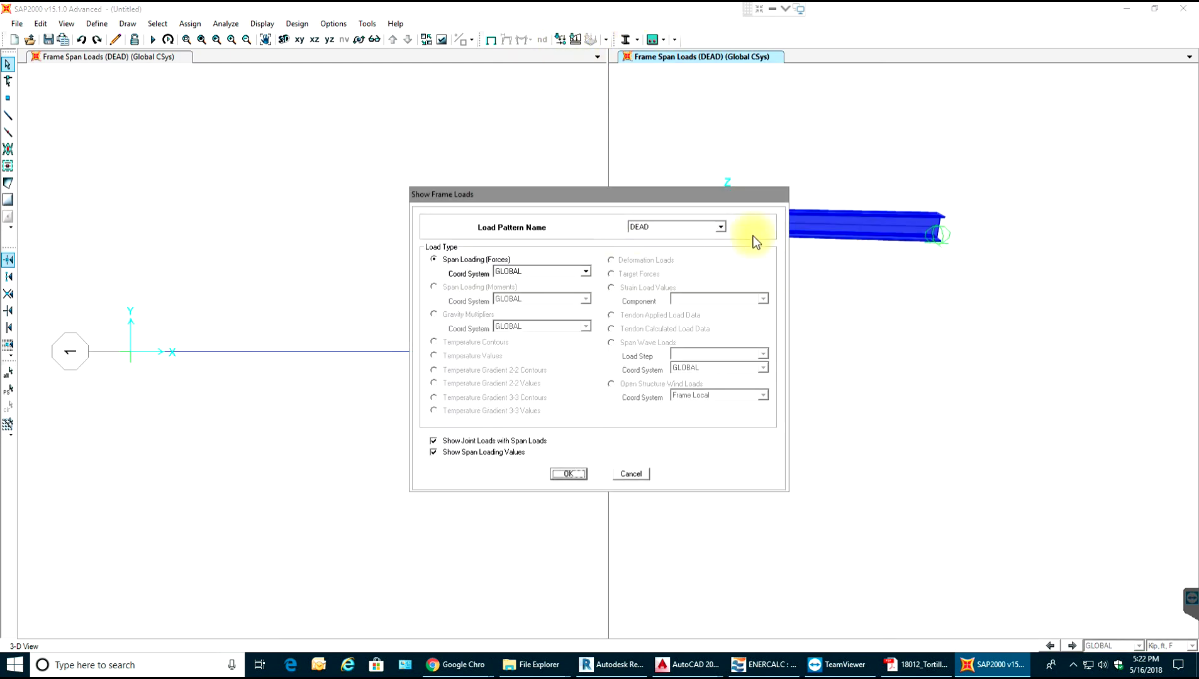
pyautogui.click(495, 442)
pyautogui.click(563, 475)
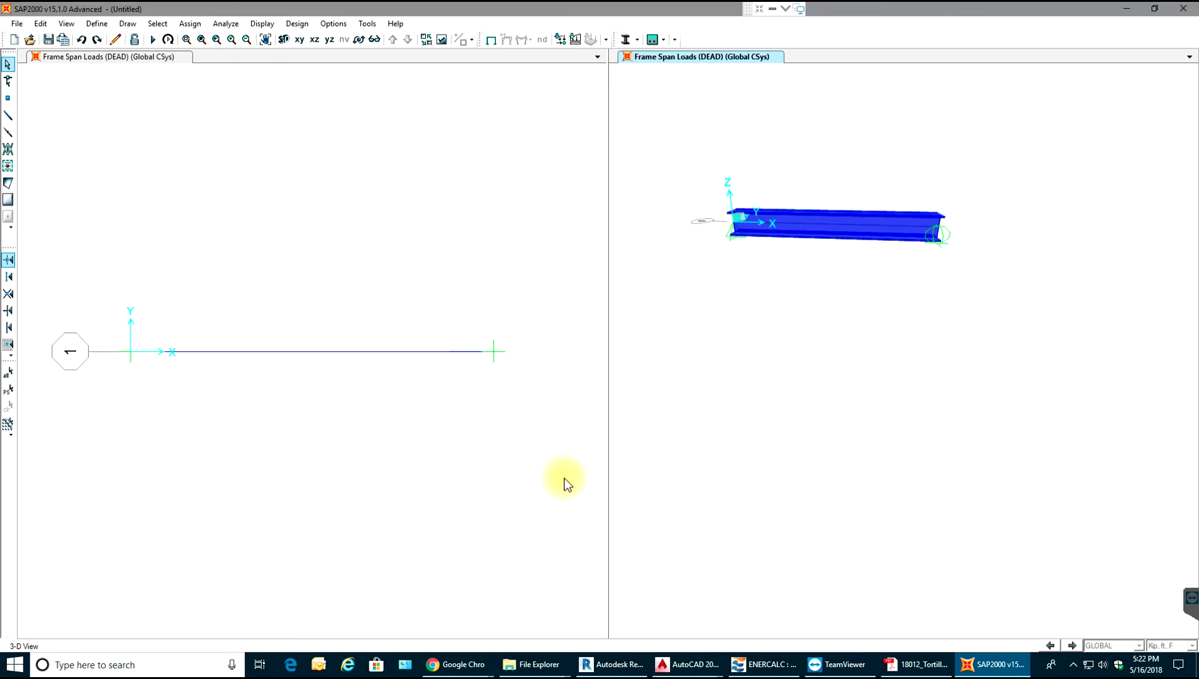
pyautogui.click(574, 39)
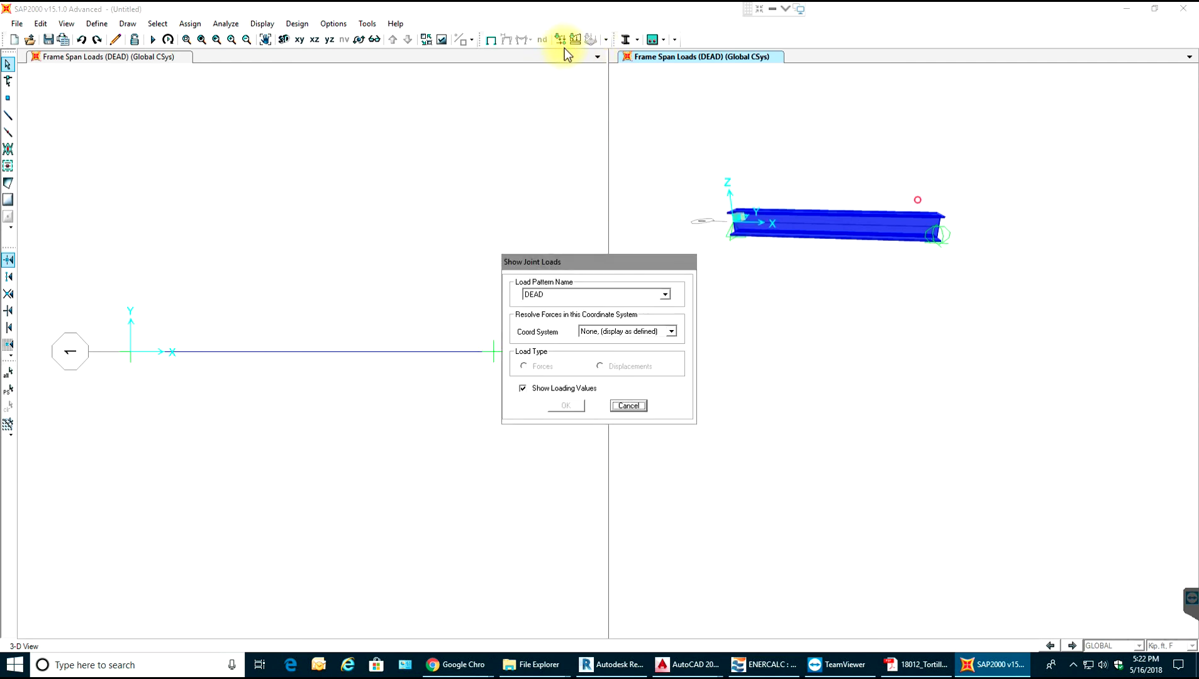
pyautogui.click(593, 333)
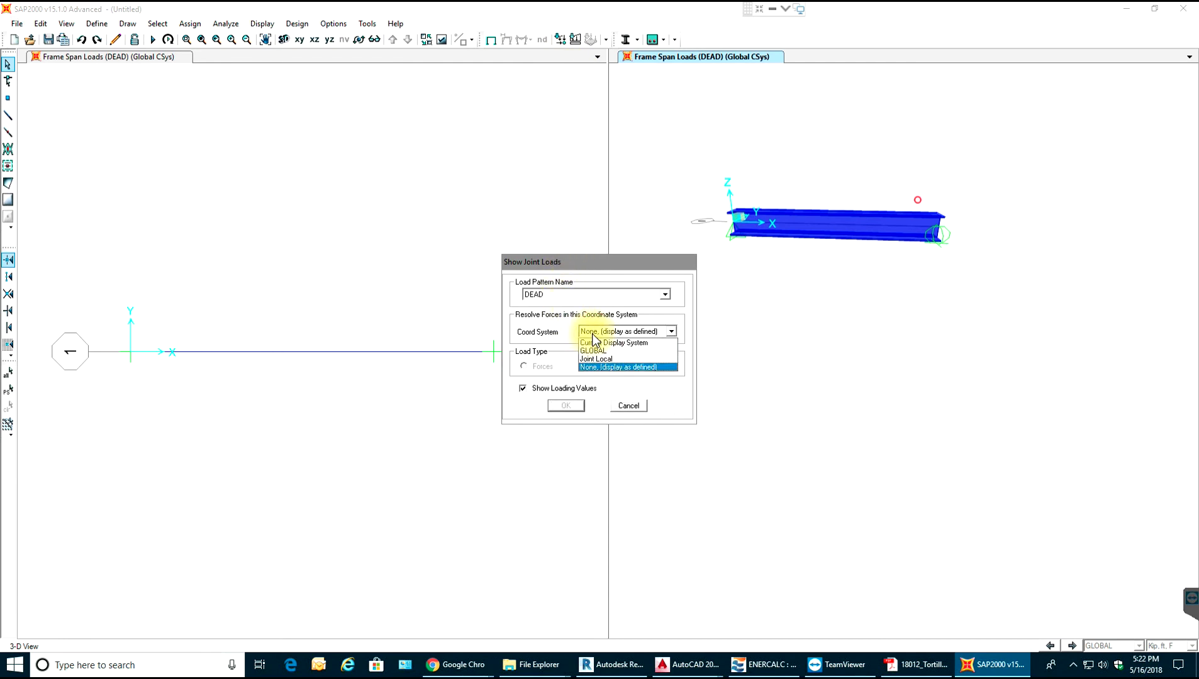
pyautogui.click(593, 332)
pyautogui.click(566, 405)
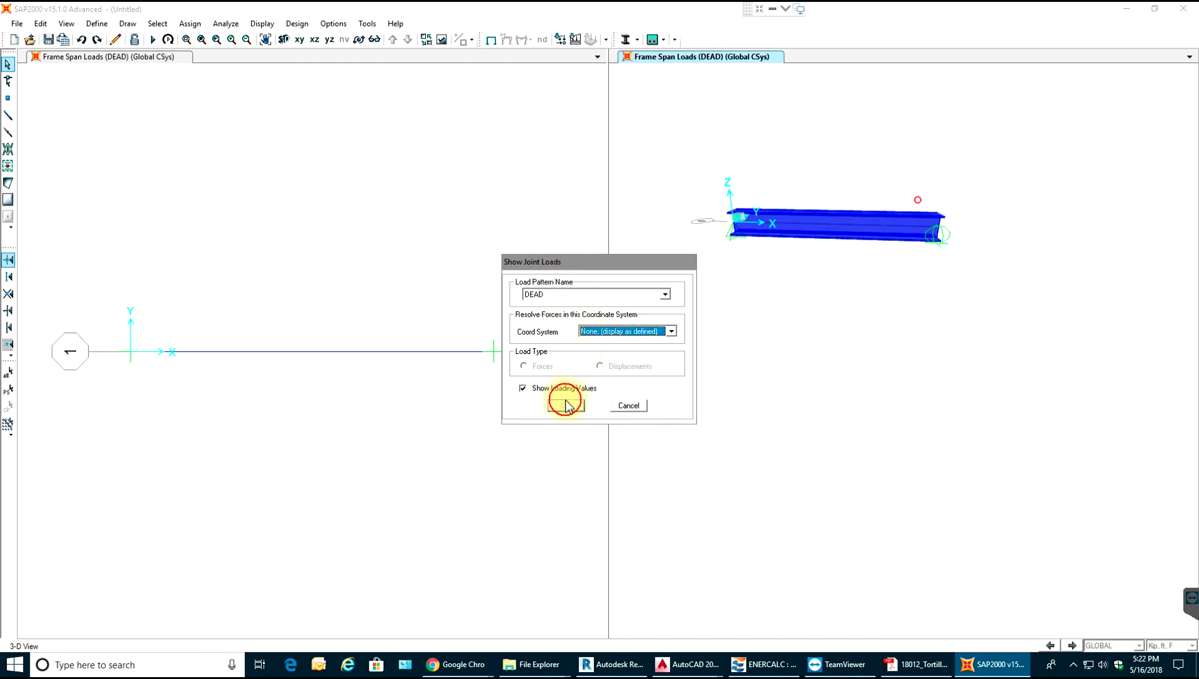
pyautogui.click(607, 338)
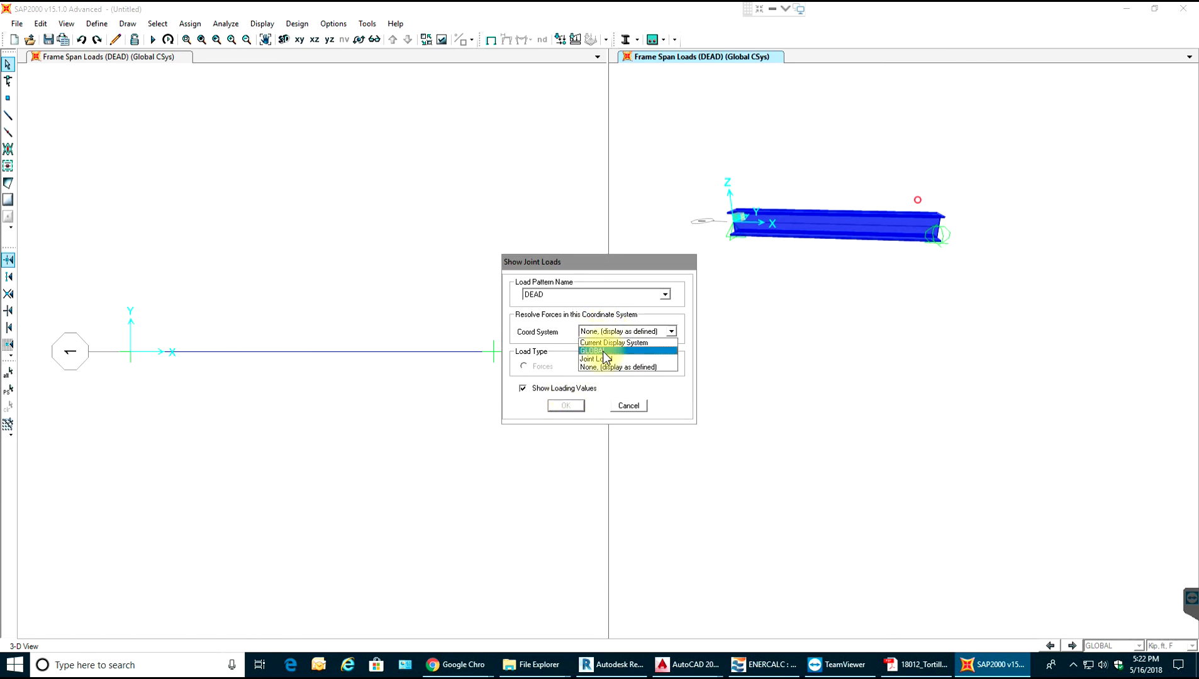
pyautogui.click(604, 342)
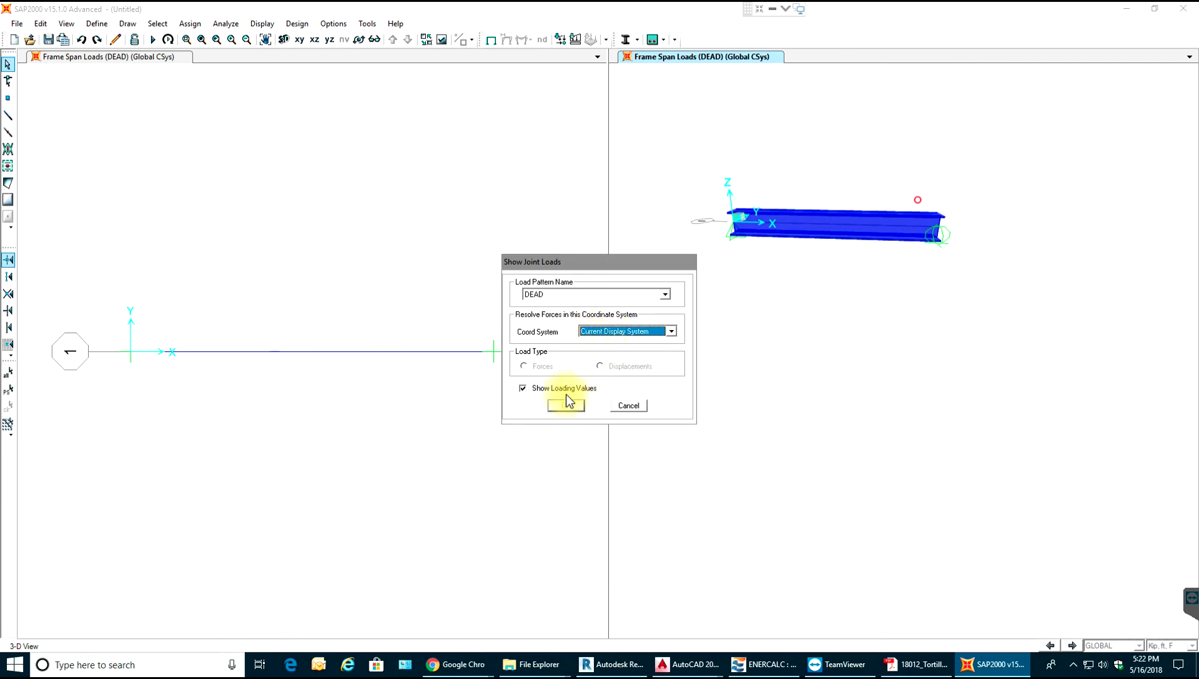
pyautogui.click(575, 294)
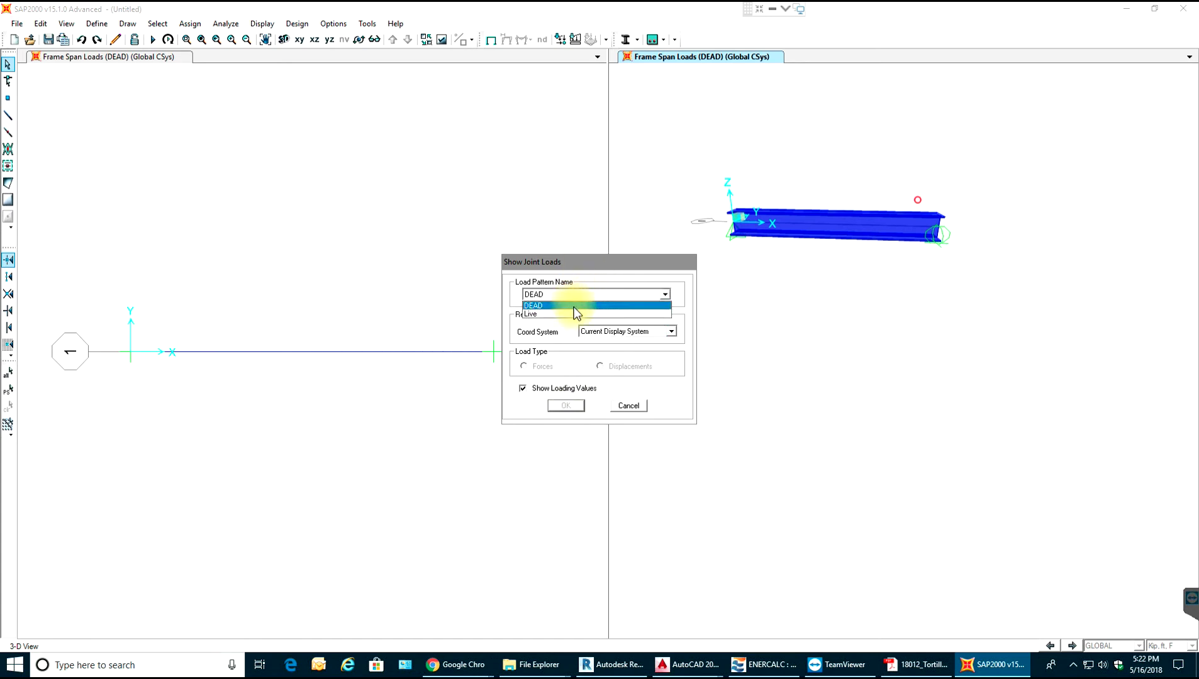
pyautogui.click(572, 315)
pyautogui.click(569, 294)
pyautogui.click(573, 306)
pyautogui.click(593, 332)
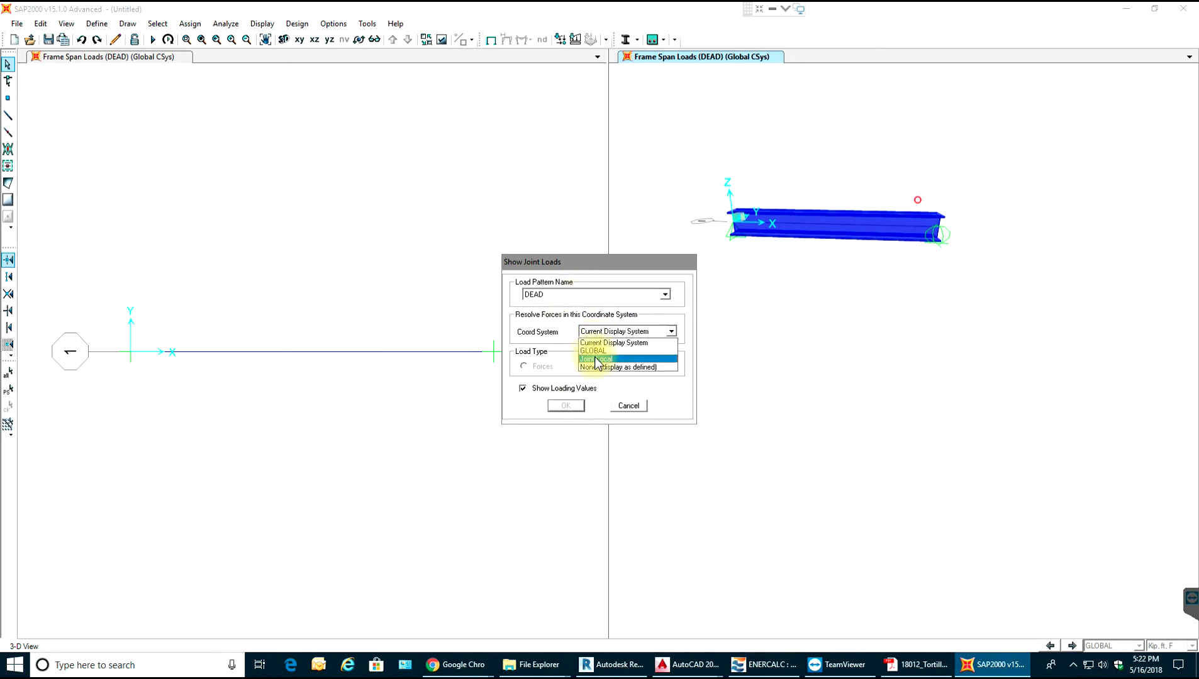
pyautogui.click(597, 351)
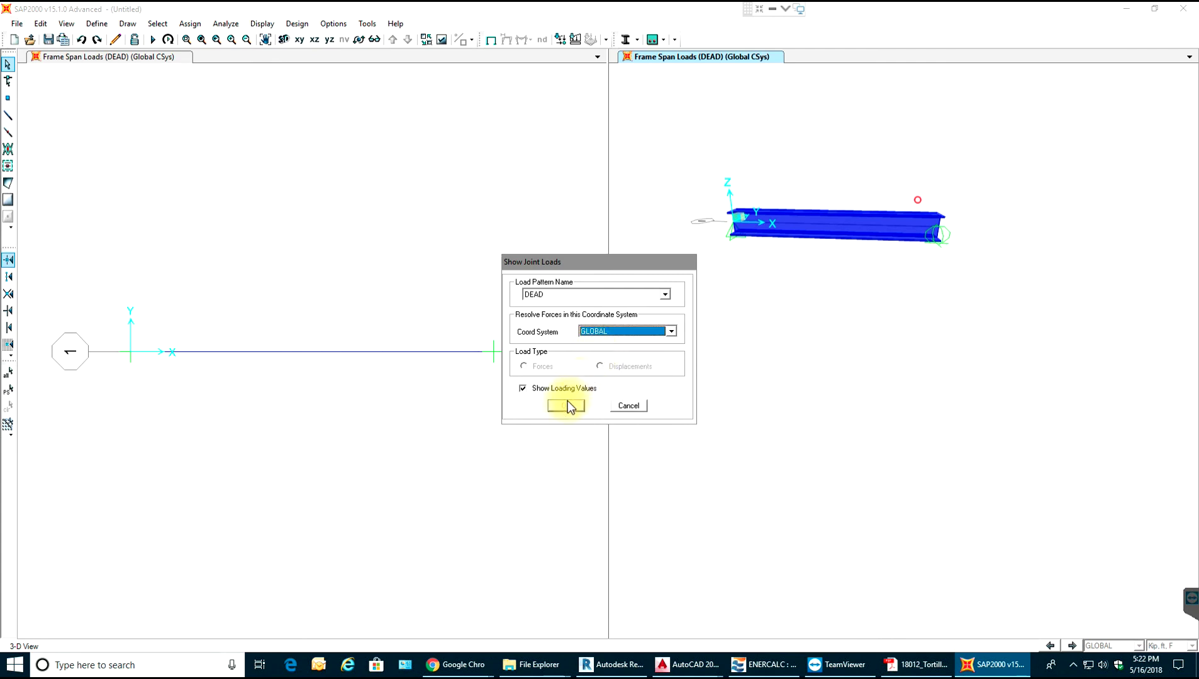
pyautogui.click(616, 407)
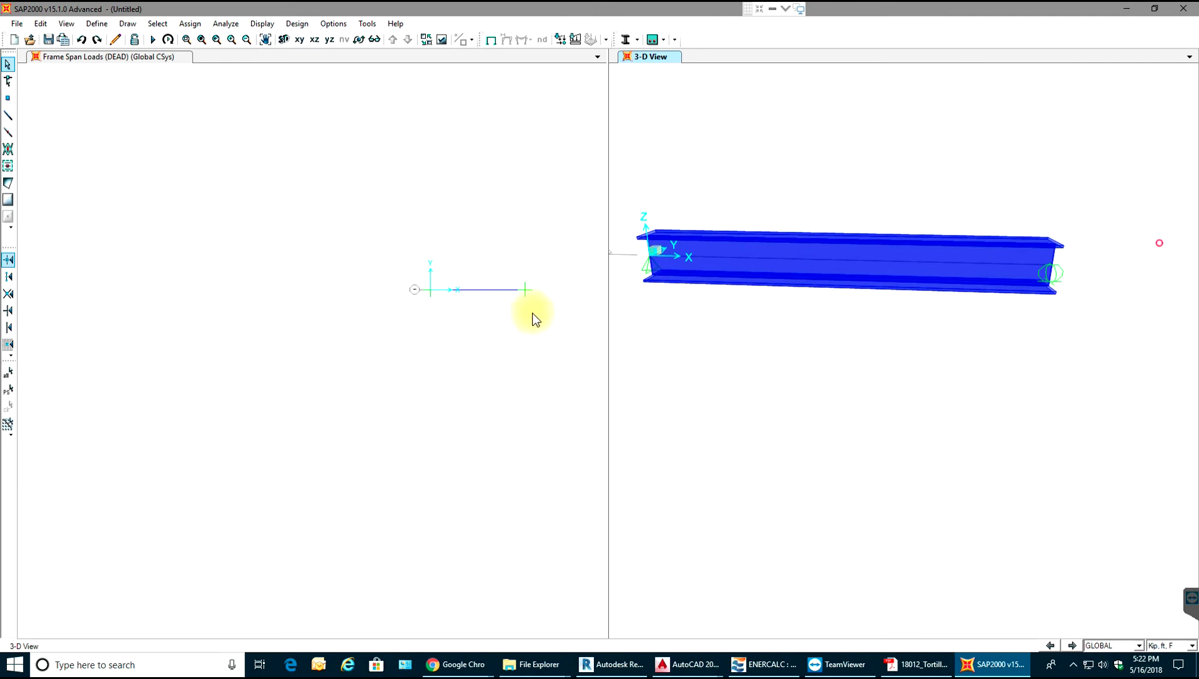
# Select the beam and assign it a uniform distributed force in the Gravity direction under the Live load pattern, replacing existing loads.
pyautogui.scroll(4, 532, 312)
pyautogui.moveTo(489, 228); pyautogui.dragTo(478, 304, button='middle')
pyautogui.moveTo(409, 225); pyautogui.dragTo(294, 403)
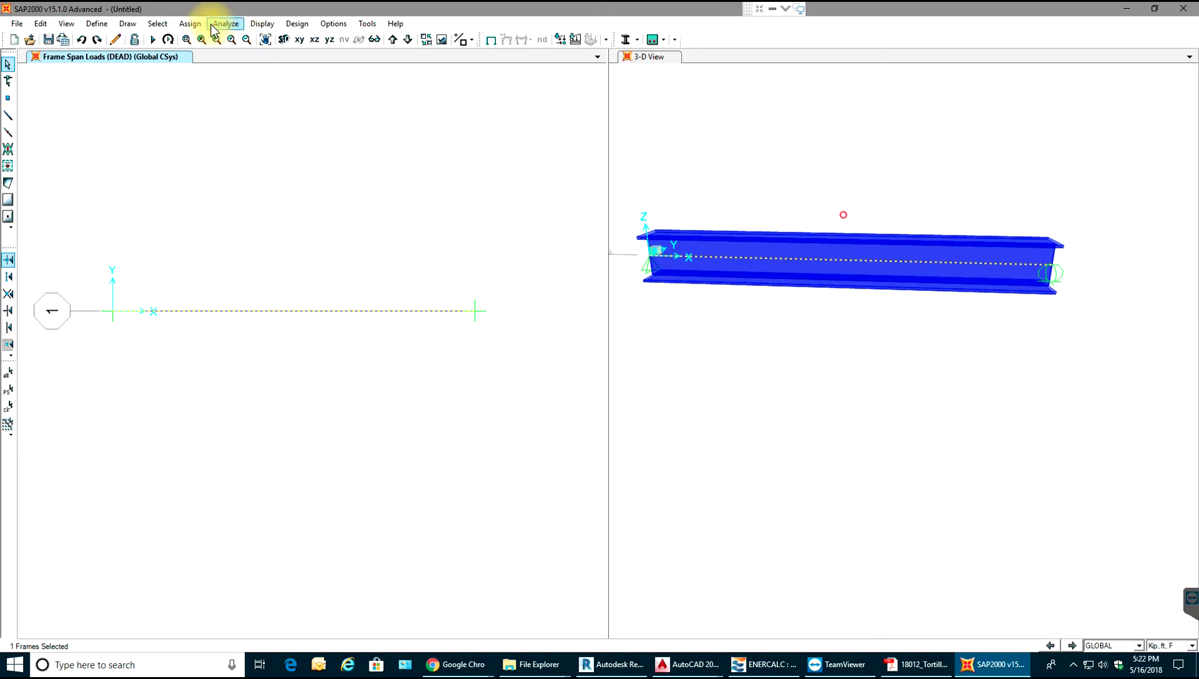
pyautogui.click(189, 23)
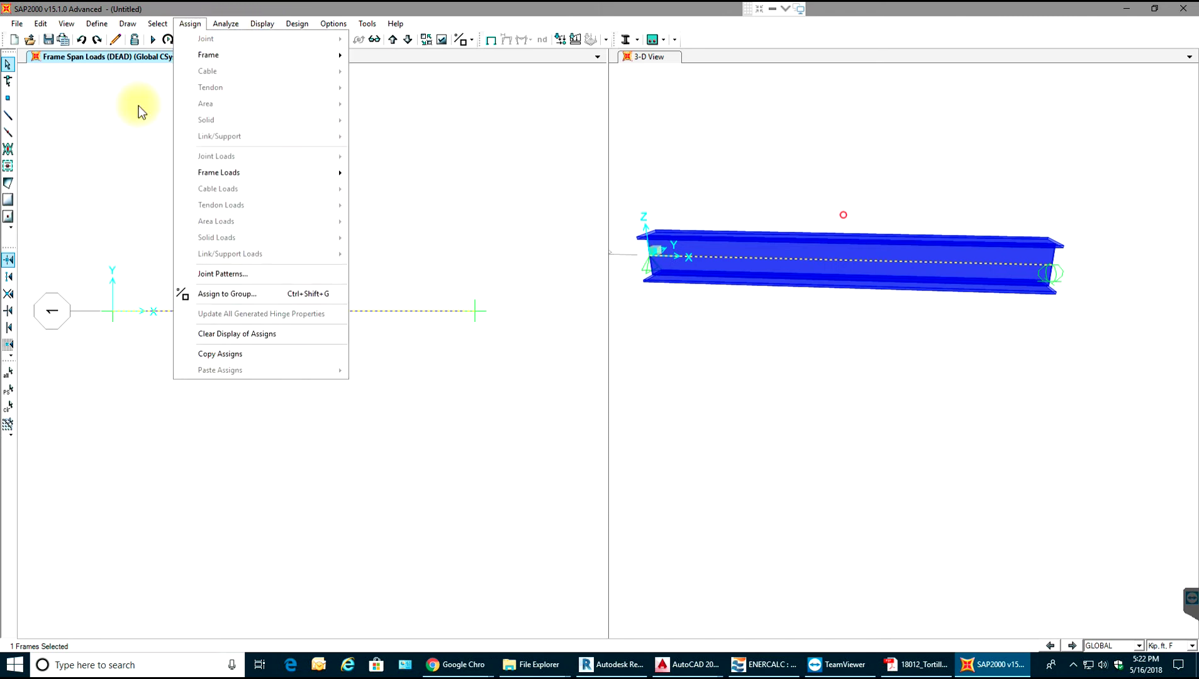
pyautogui.moveTo(277, 173)
pyautogui.click(415, 206)
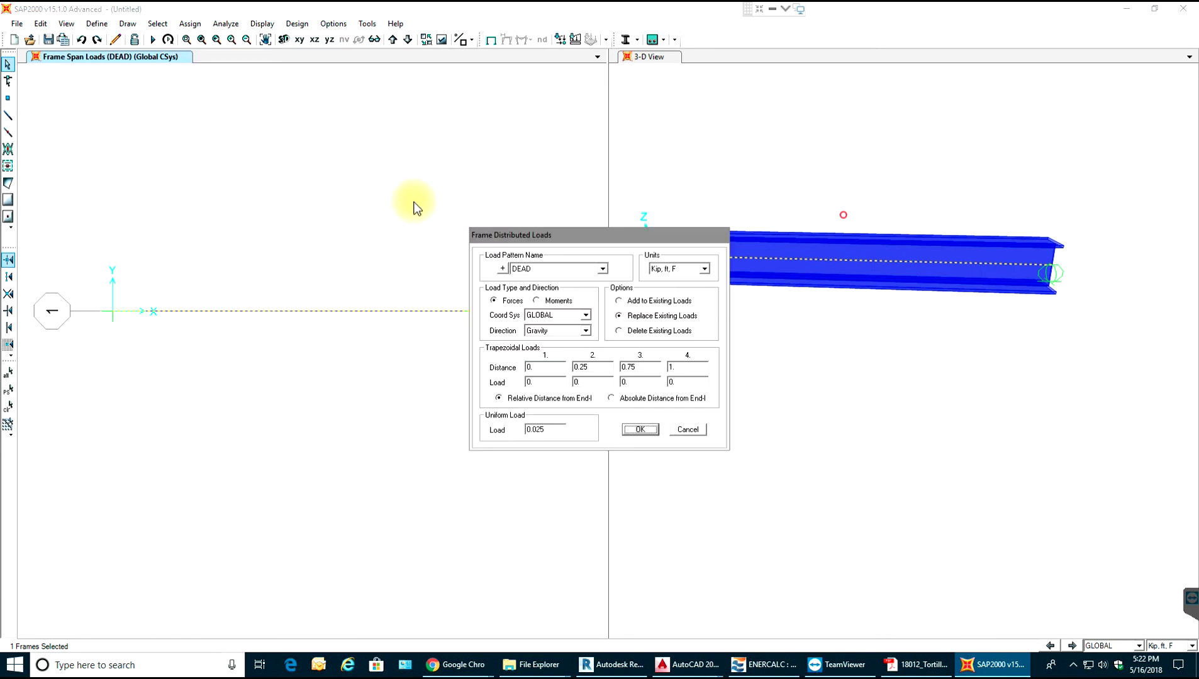
pyautogui.click(595, 268)
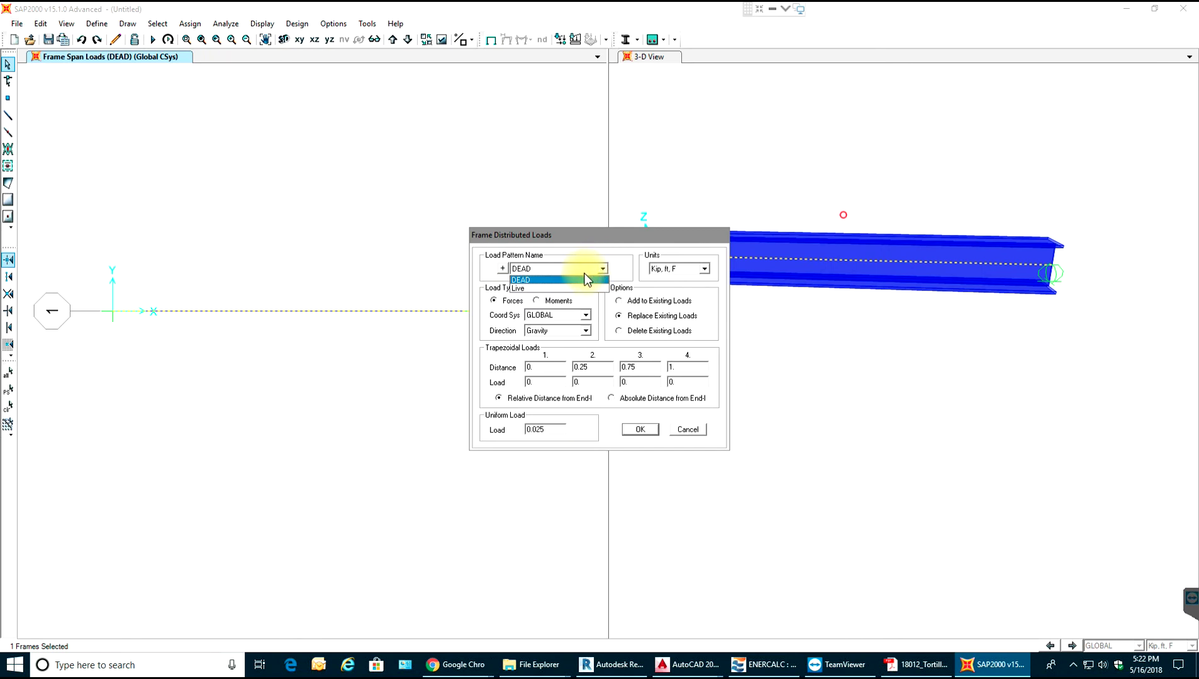
pyautogui.click(521, 292)
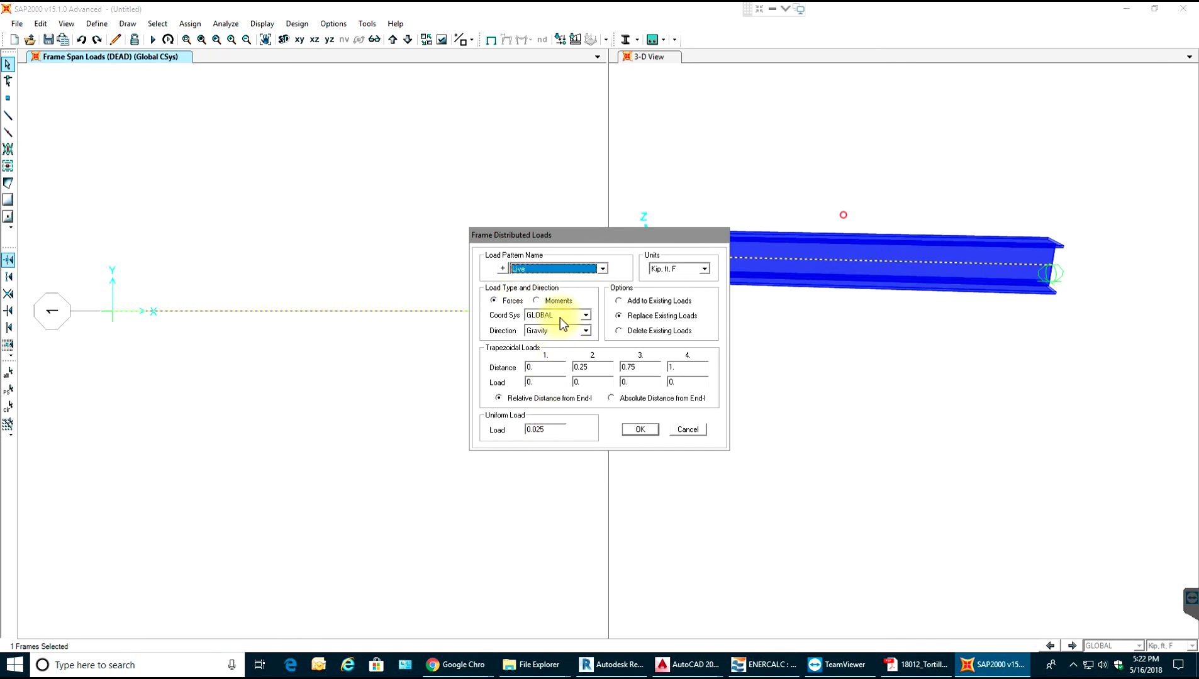
pyautogui.doubleClick(544, 433)
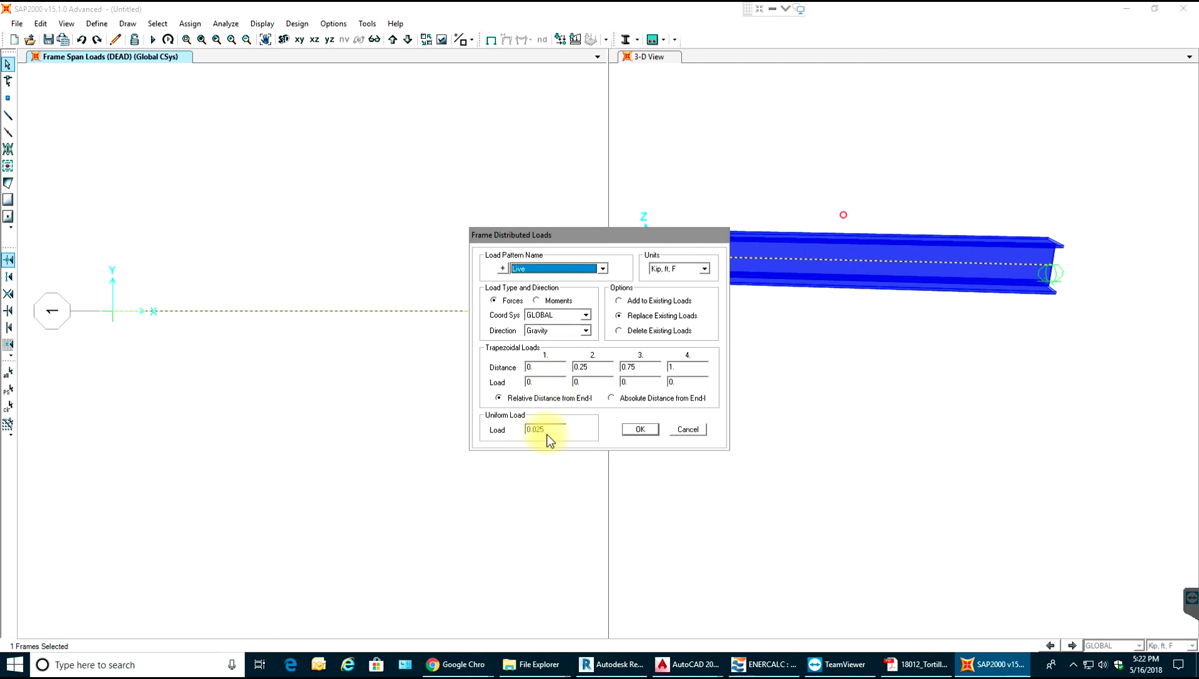
pyautogui.doubleClick(548, 431)
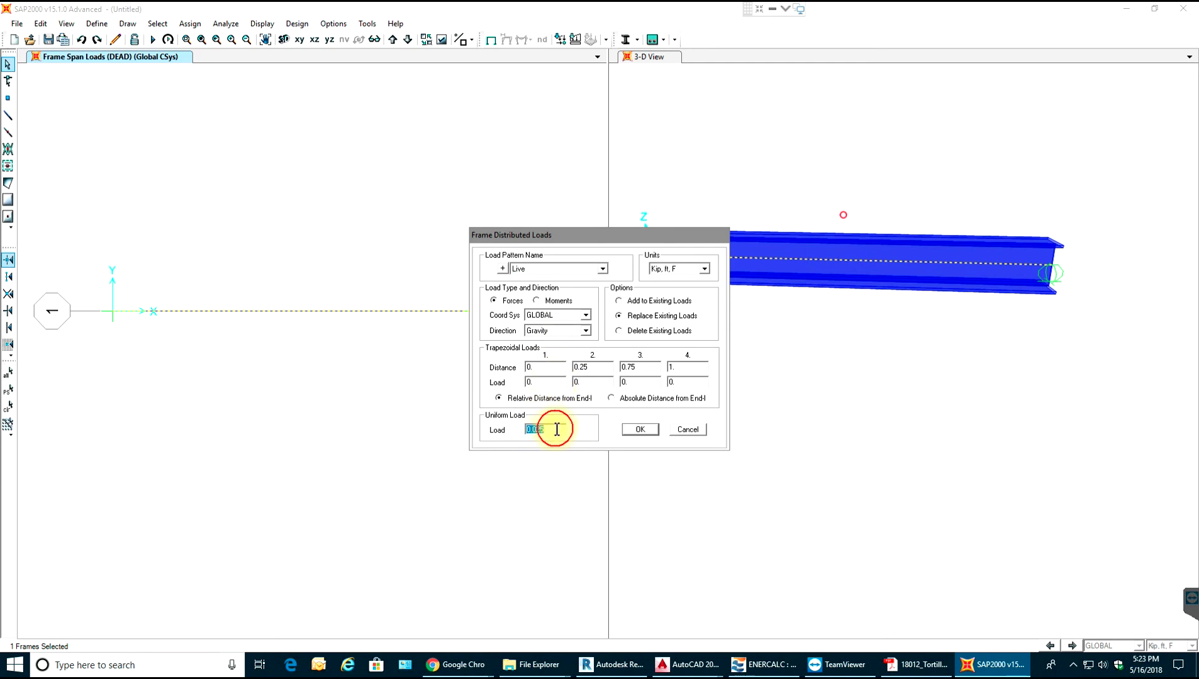
pyautogui.click(556, 430)
pyautogui.click(652, 426)
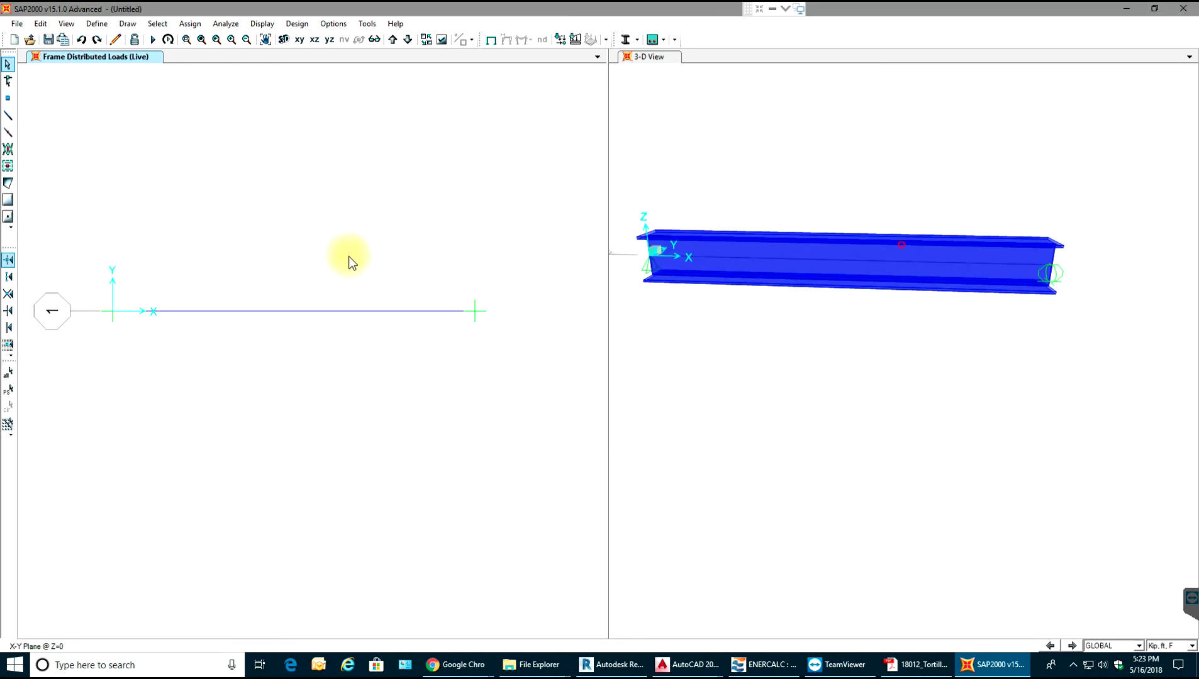
# Display the DEAD span forces with their values in the GLOBAL coordinate system in the 3-D view and view the beam from its roller end.
pyautogui.moveTo(927, 151); pyautogui.dragTo(813, 356)
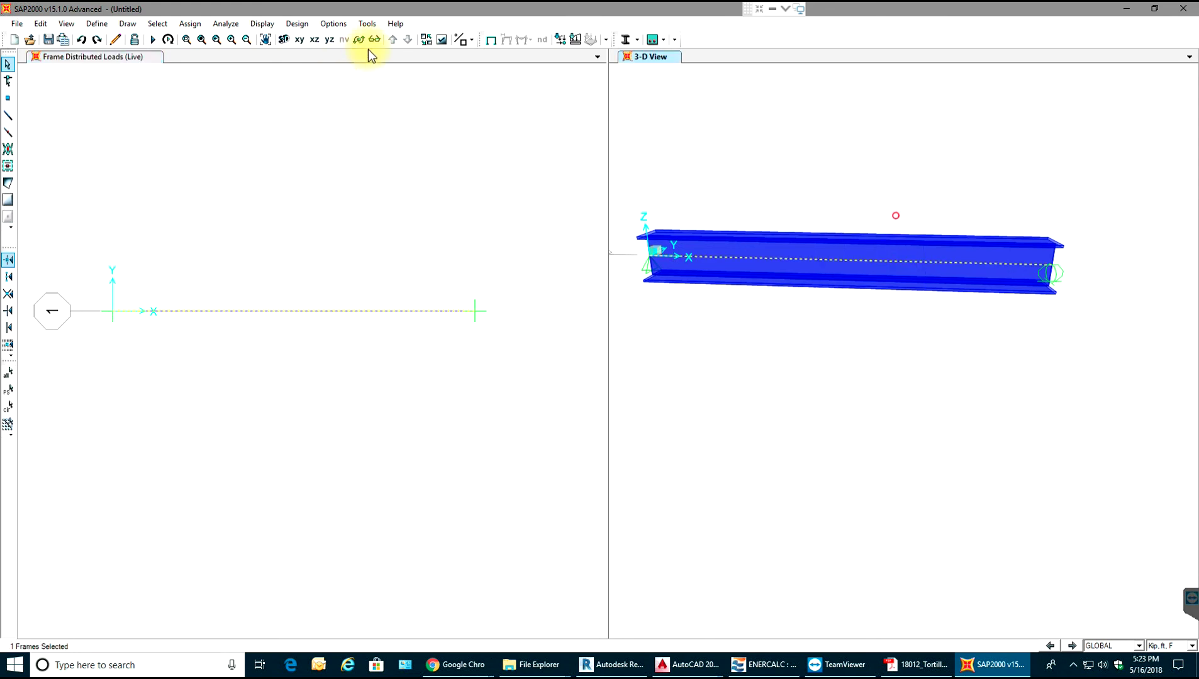
pyautogui.click(261, 24)
pyautogui.moveTo(393, 54)
pyautogui.click(457, 70)
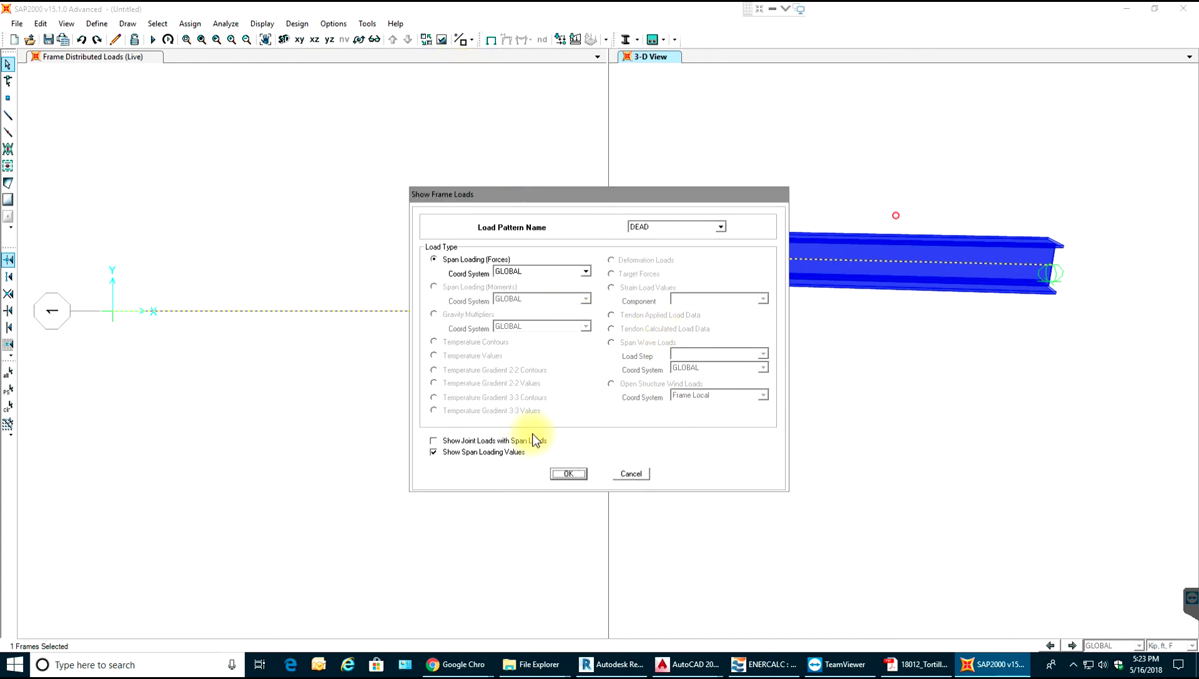
pyautogui.click(573, 475)
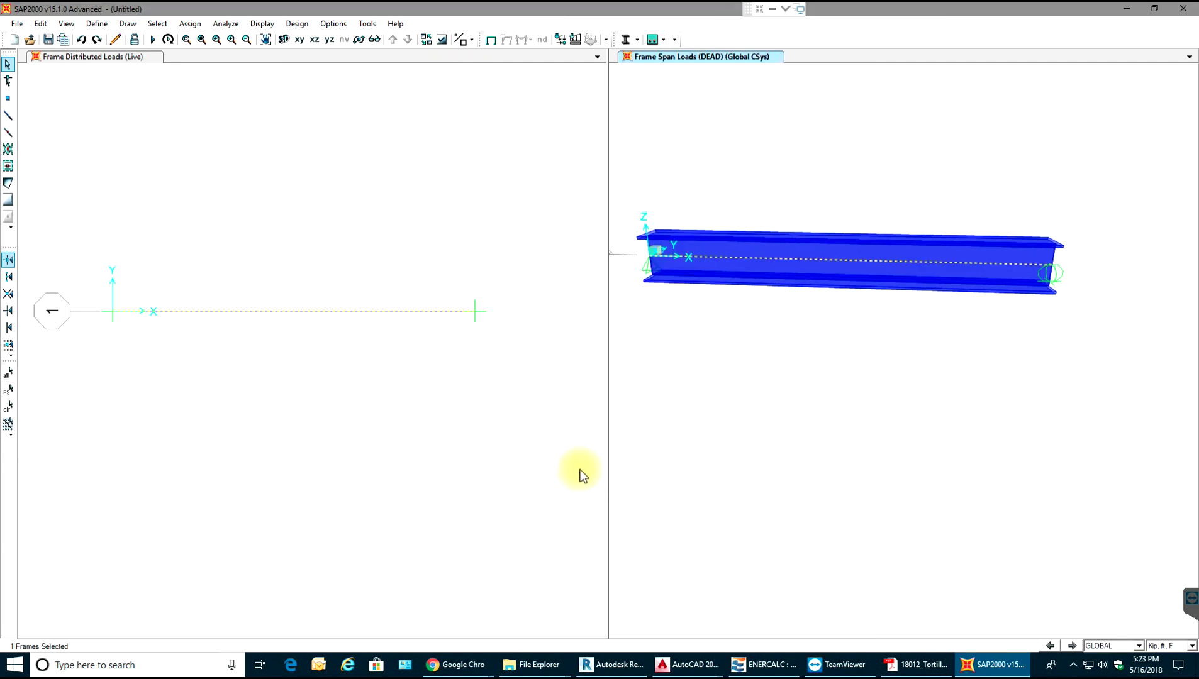
pyautogui.scroll(2, 931, 265)
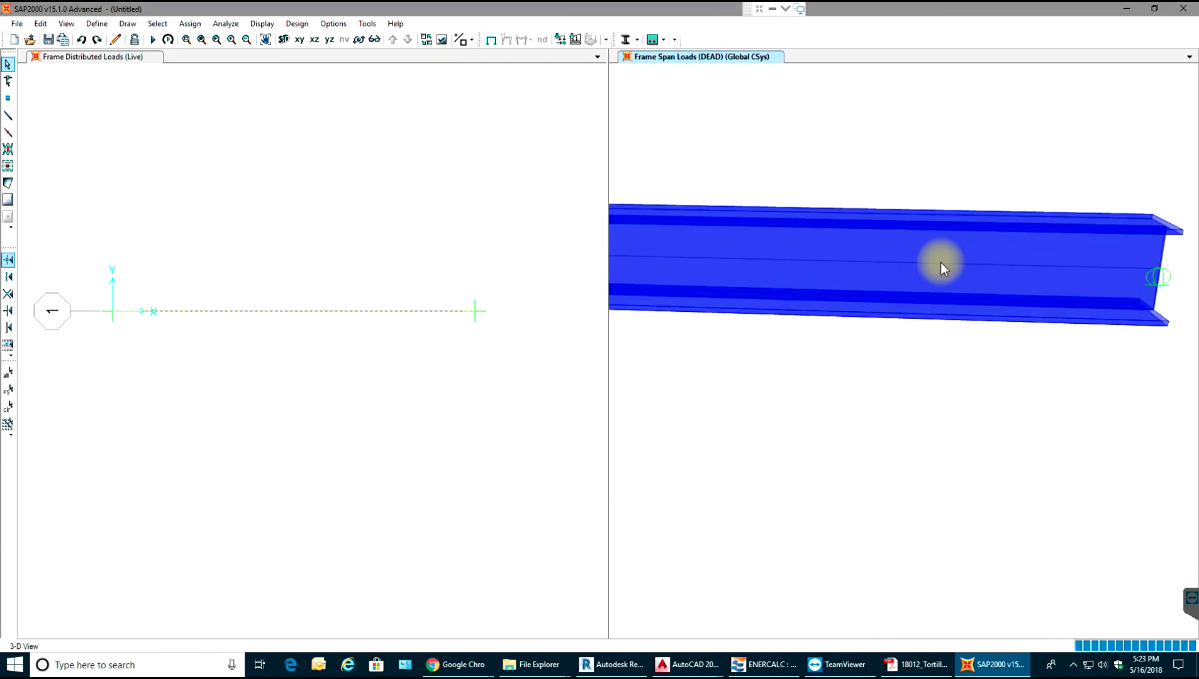
pyautogui.scroll(-2, 951, 335)
pyautogui.keyDown('shift'); pyautogui.moveTo(968, 423); pyautogui.dragTo(761, 418, button='middle'); pyautogui.keyUp('shift')
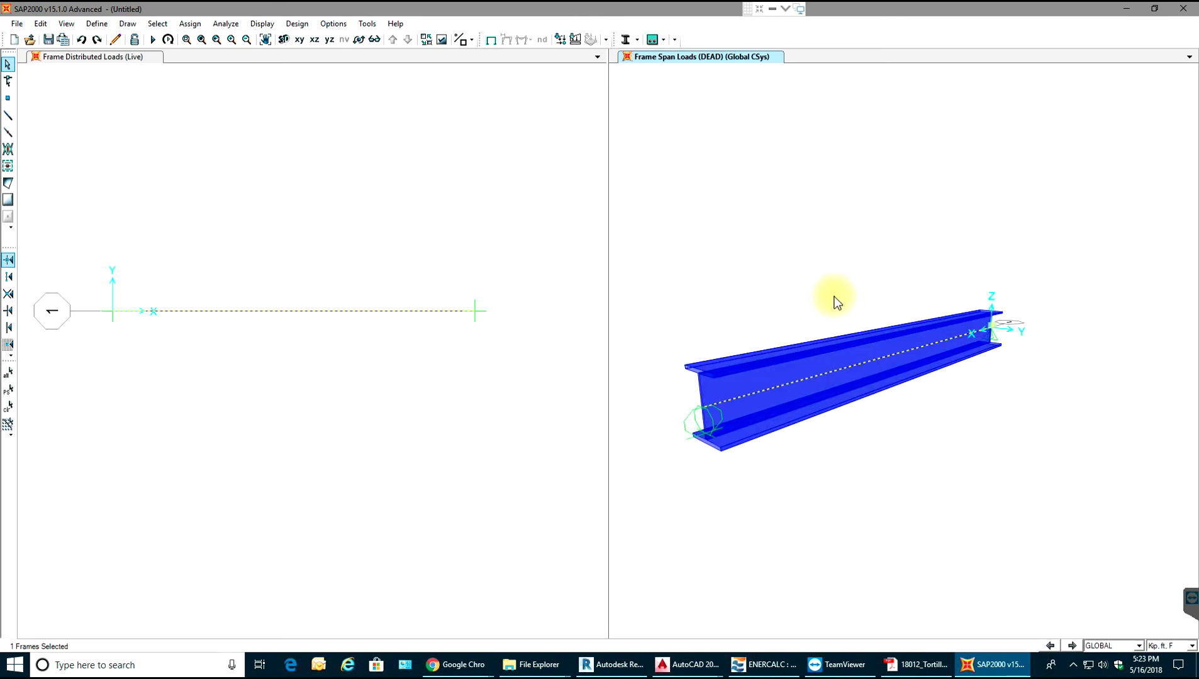
pyautogui.scroll(-2, 833, 296)
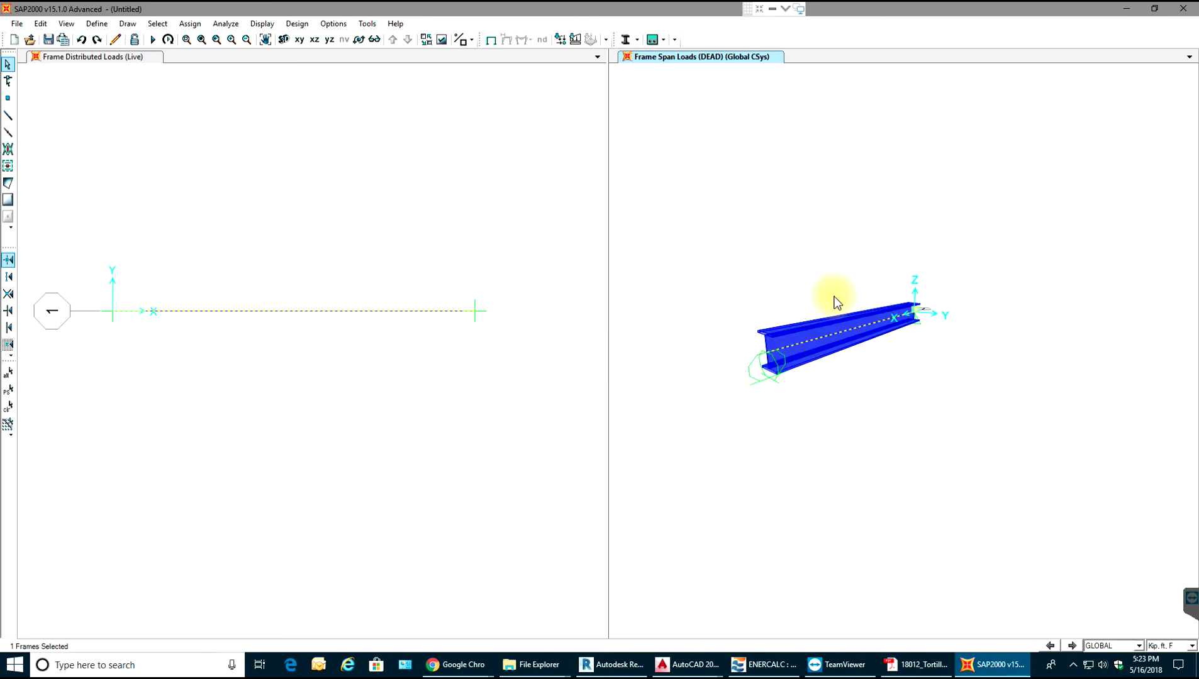
# Turn off the extruded view in the 3-D window and examine the distributed load on the beam.
pyautogui.click(470, 39)
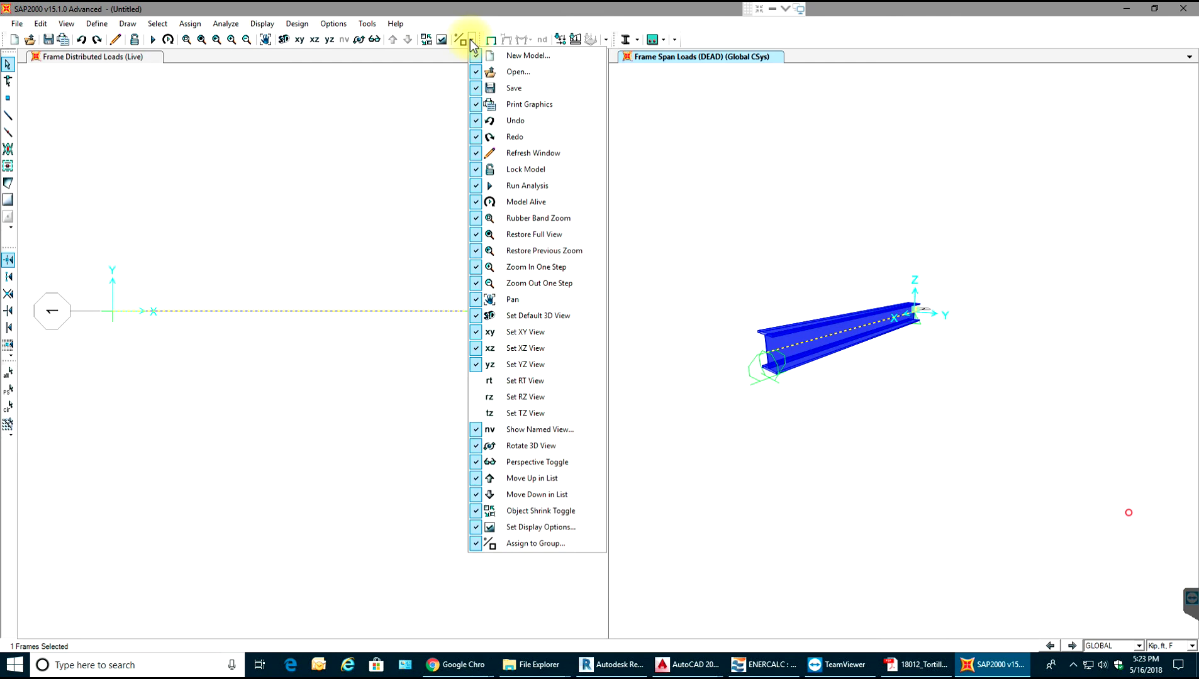
pyautogui.click(470, 40)
pyautogui.click(439, 42)
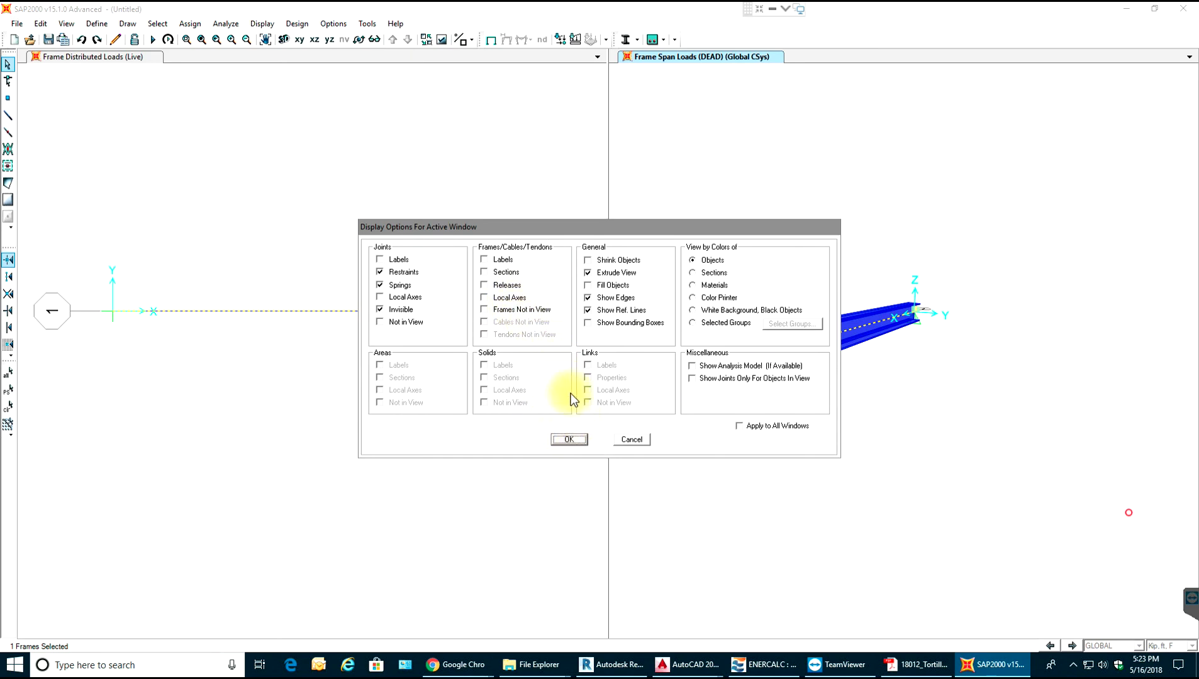
pyautogui.click(587, 272)
pyautogui.click(576, 439)
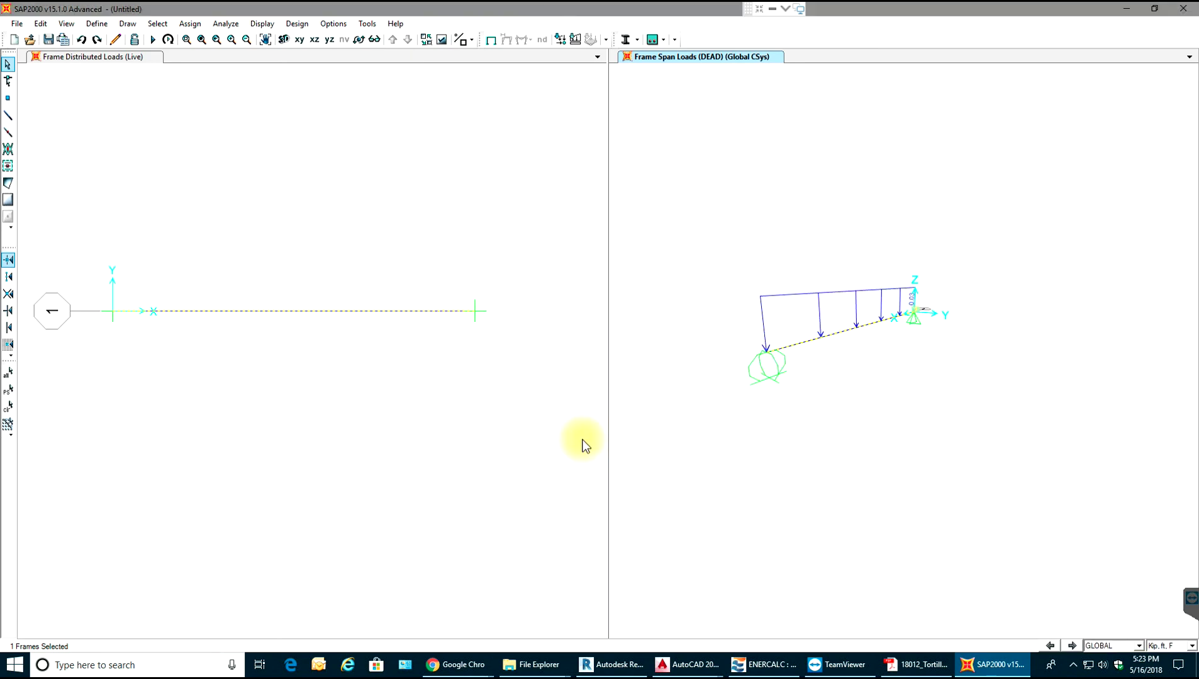
pyautogui.moveTo(727, 399)
pyautogui.mouseDown(button='middle')
pyautogui.moveTo(773, 409)
pyautogui.moveTo(720, 388)
pyautogui.mouseUp(button='middle')
pyautogui.scroll(4, 936, 281)
pyautogui.moveTo(918, 281); pyautogui.dragTo(1022, 132, button='middle')
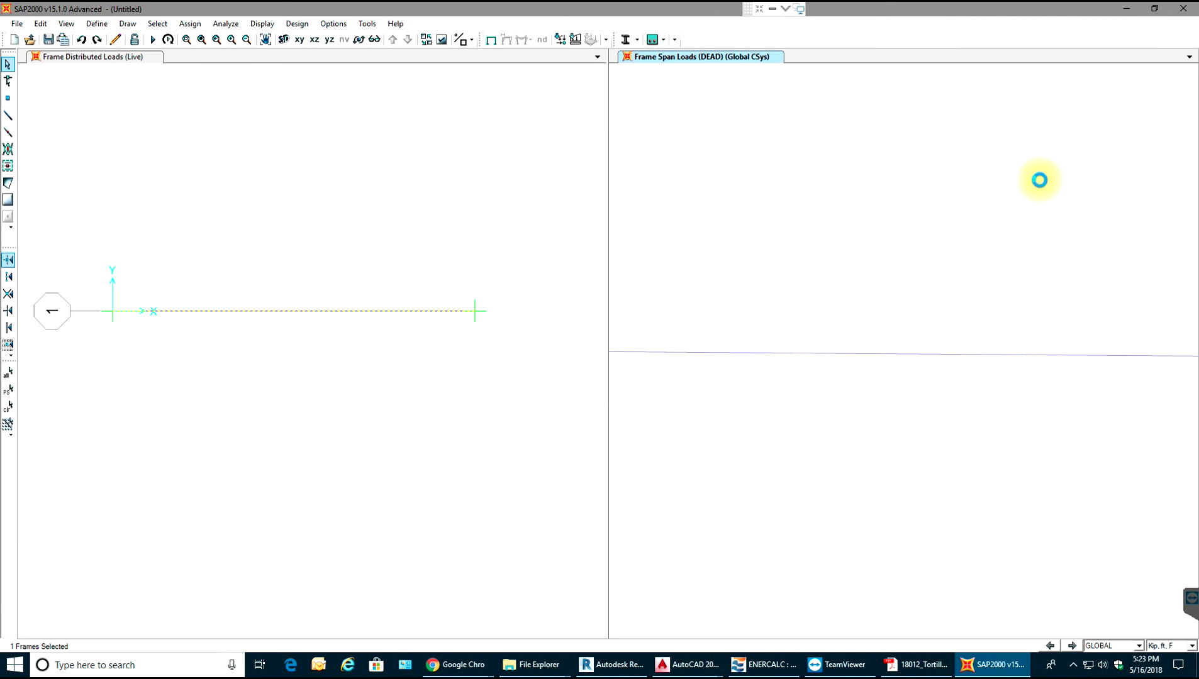
pyautogui.scroll(-5, 918, 300)
pyautogui.moveTo(925, 314); pyautogui.dragTo(920, 323, button='middle')
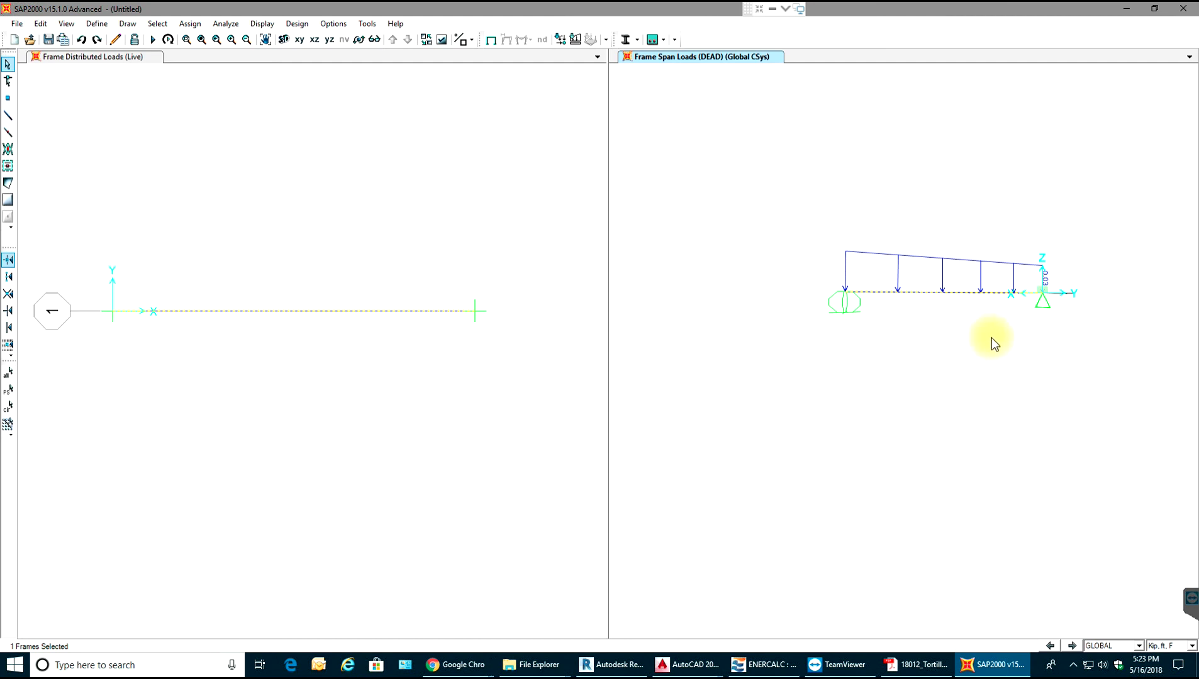
pyautogui.keyDown('shift'); pyautogui.moveTo(802, 188); pyautogui.dragTo(848, 206, button='middle'); pyautogui.keyUp('shift')
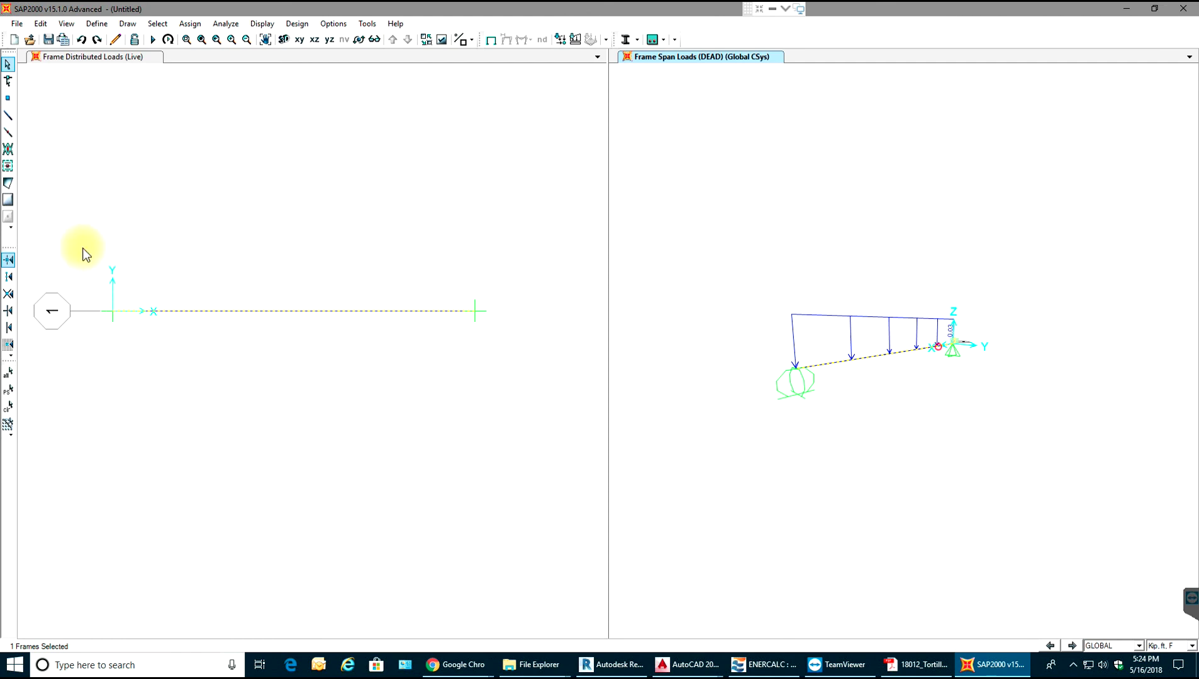
# Clear the beam selection and run the analysis for the DEAD, MODAL and Live load cases, saving the model as "Project 1".
pyautogui.hotkey('ctrl', 'q')
pyautogui.click(188, 25)
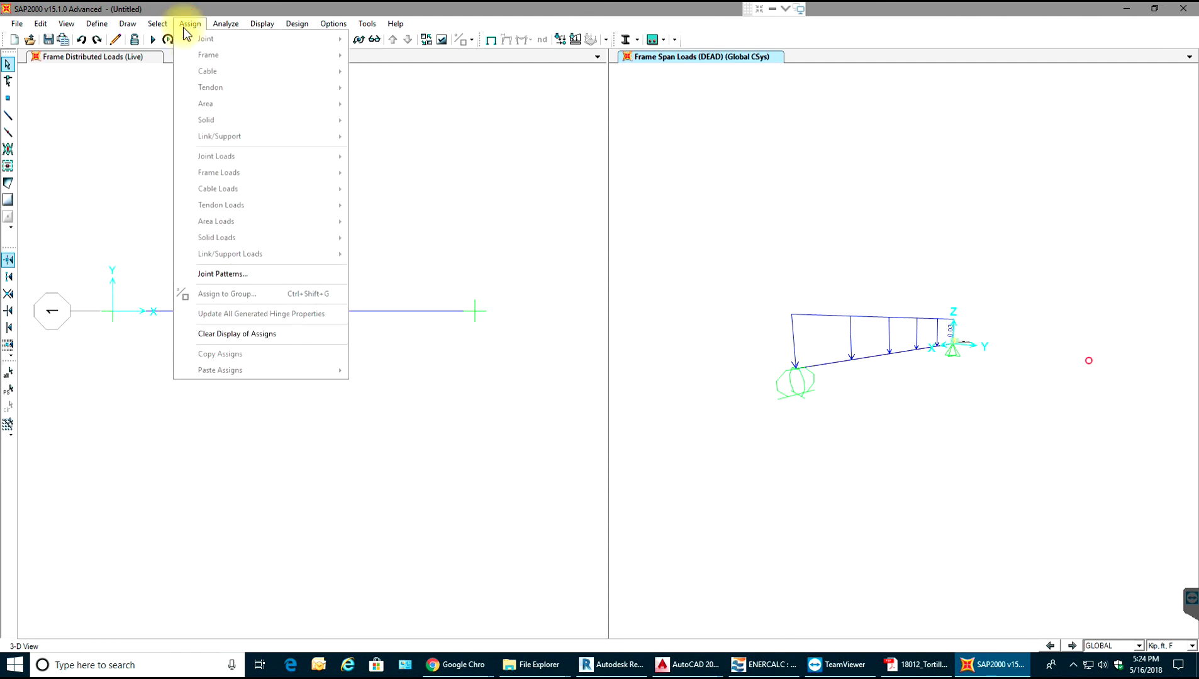
pyautogui.click(217, 24)
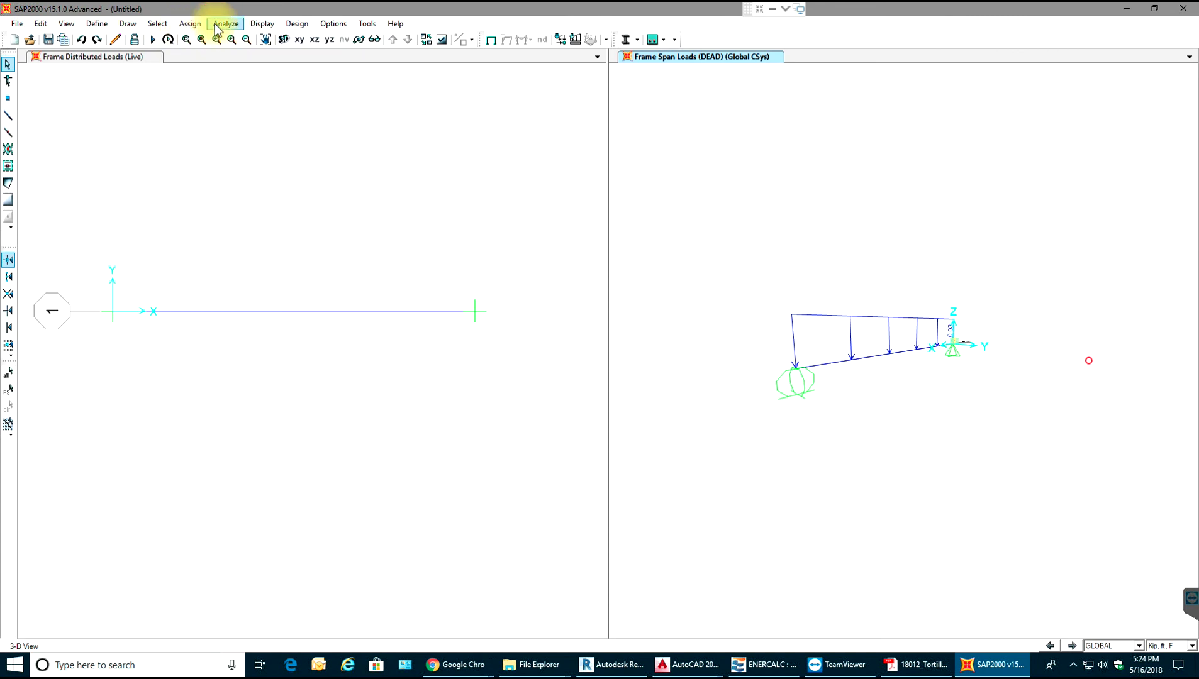
pyautogui.click(222, 23)
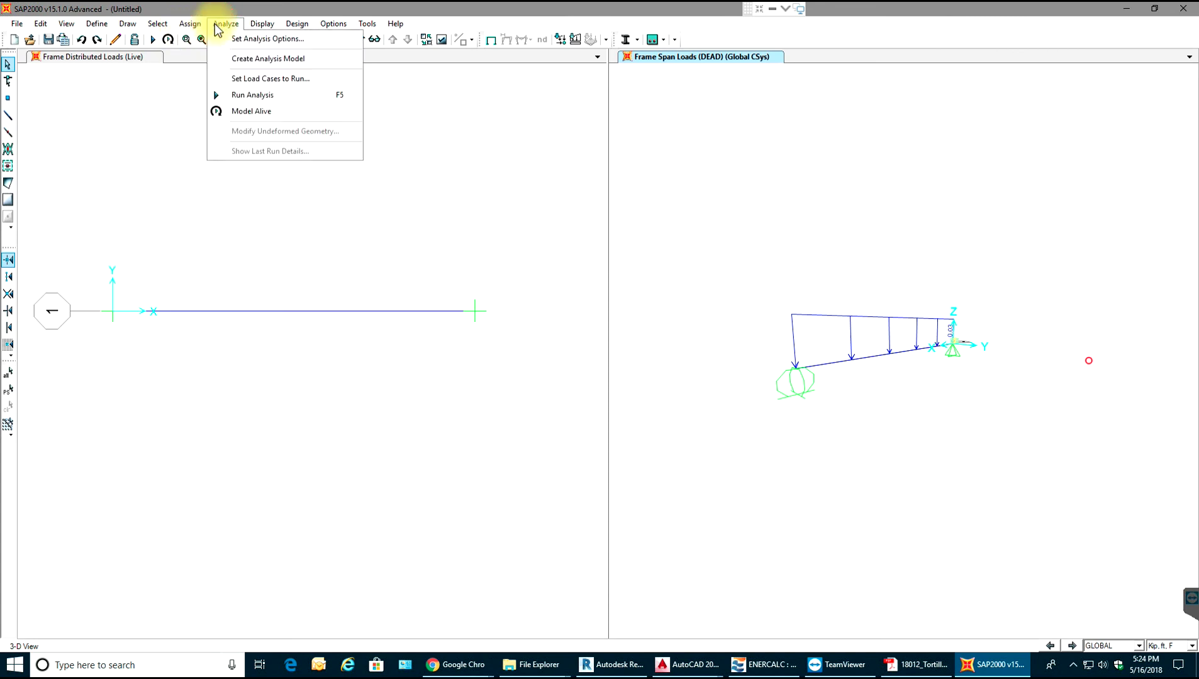
pyautogui.click(271, 96)
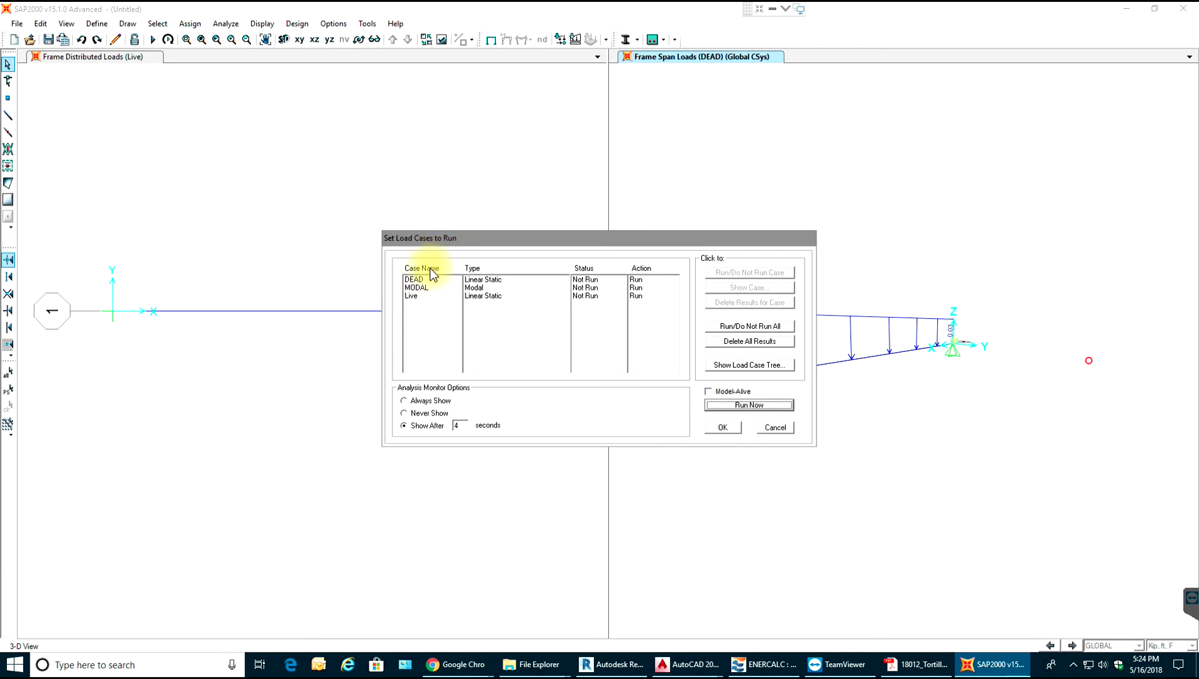
pyautogui.click(756, 407)
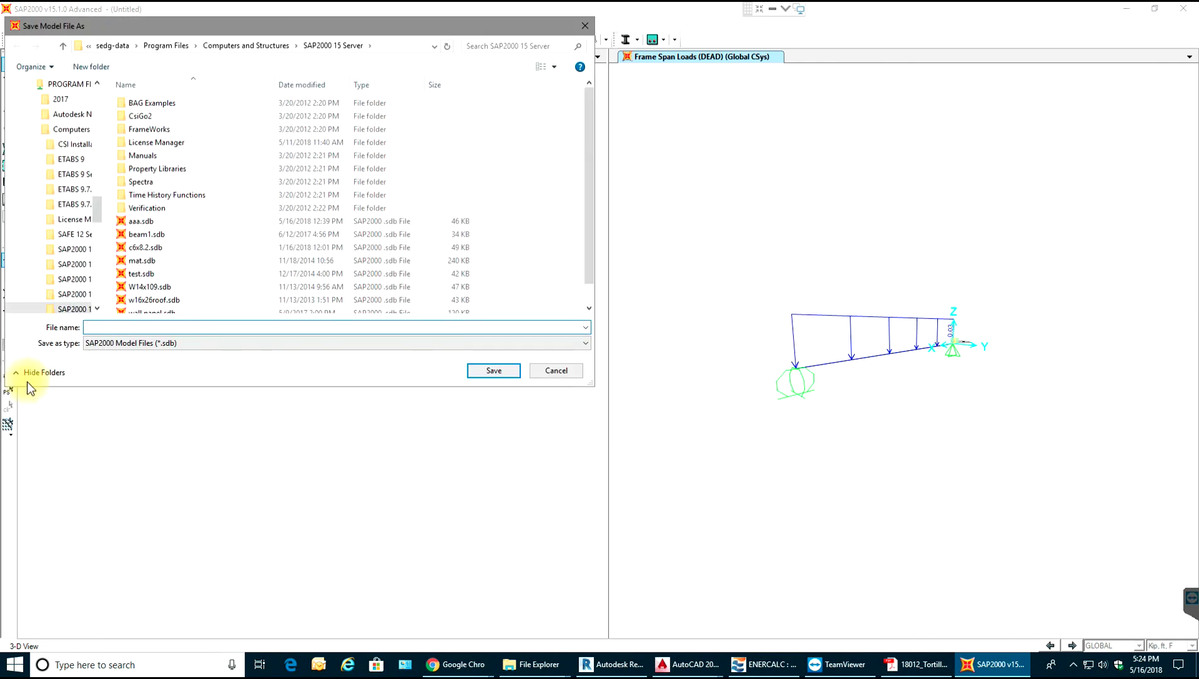
pyautogui.write('Project 1')
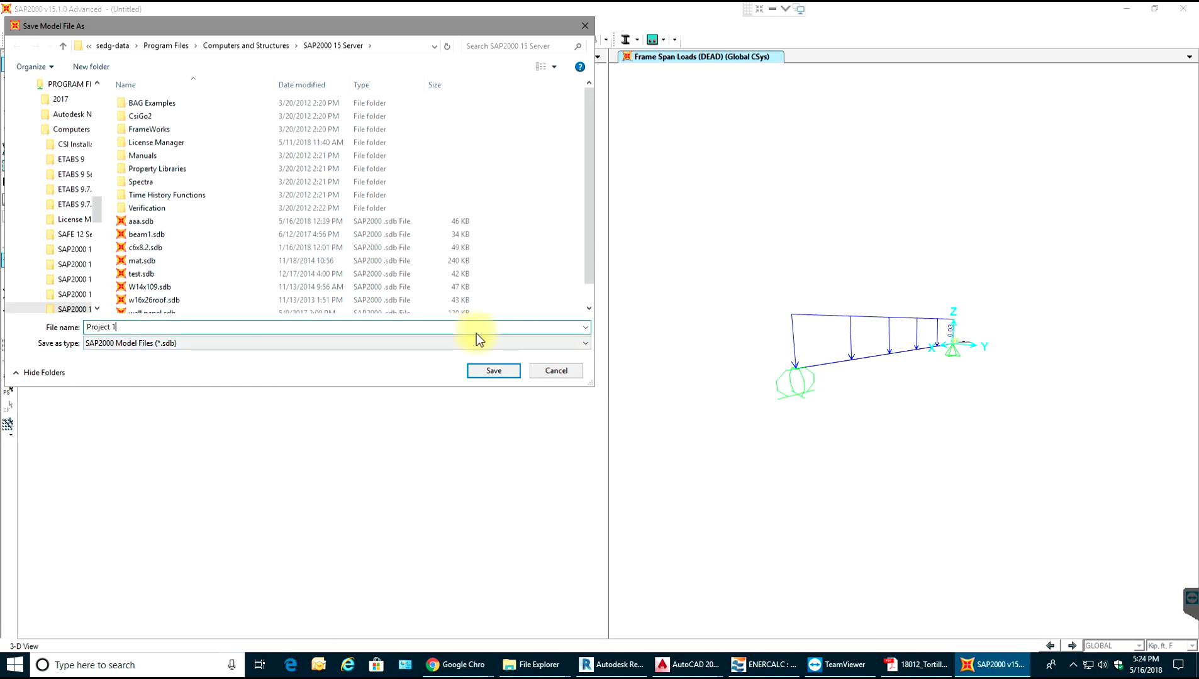
pyautogui.click(494, 371)
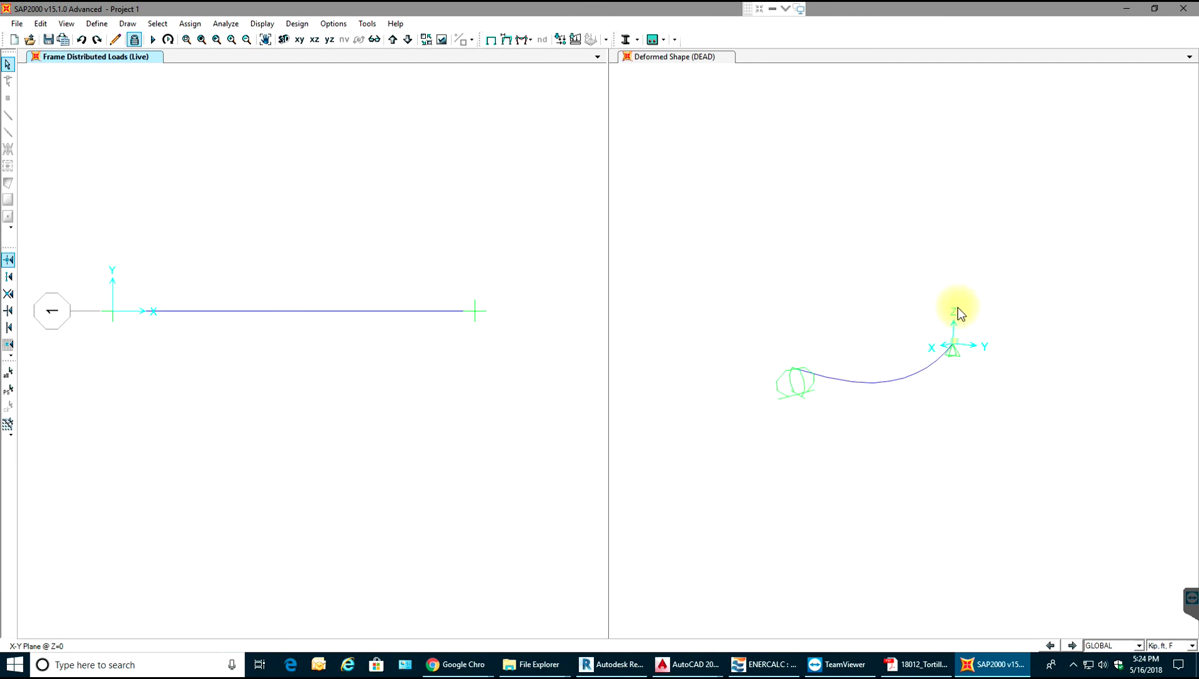
# Display the deformed shape for the DEAD case in the X-Y plane window and examine the beam's deflection in the 3-D window.
pyautogui.click(505, 41)
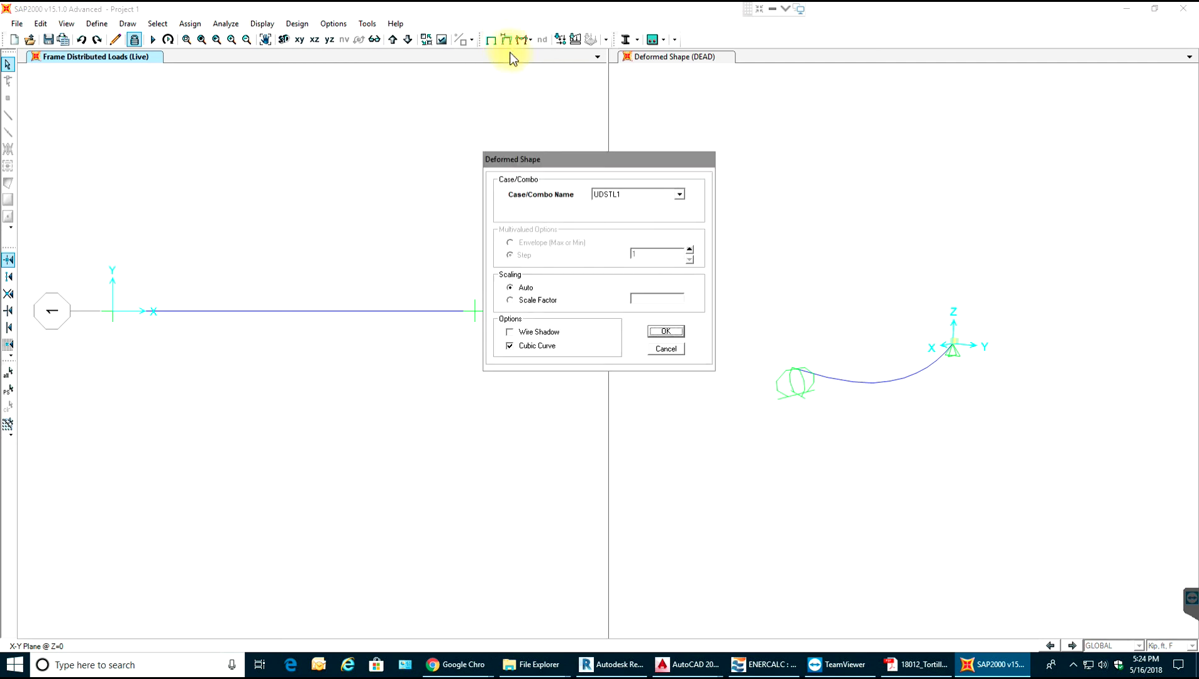
pyautogui.click(614, 195)
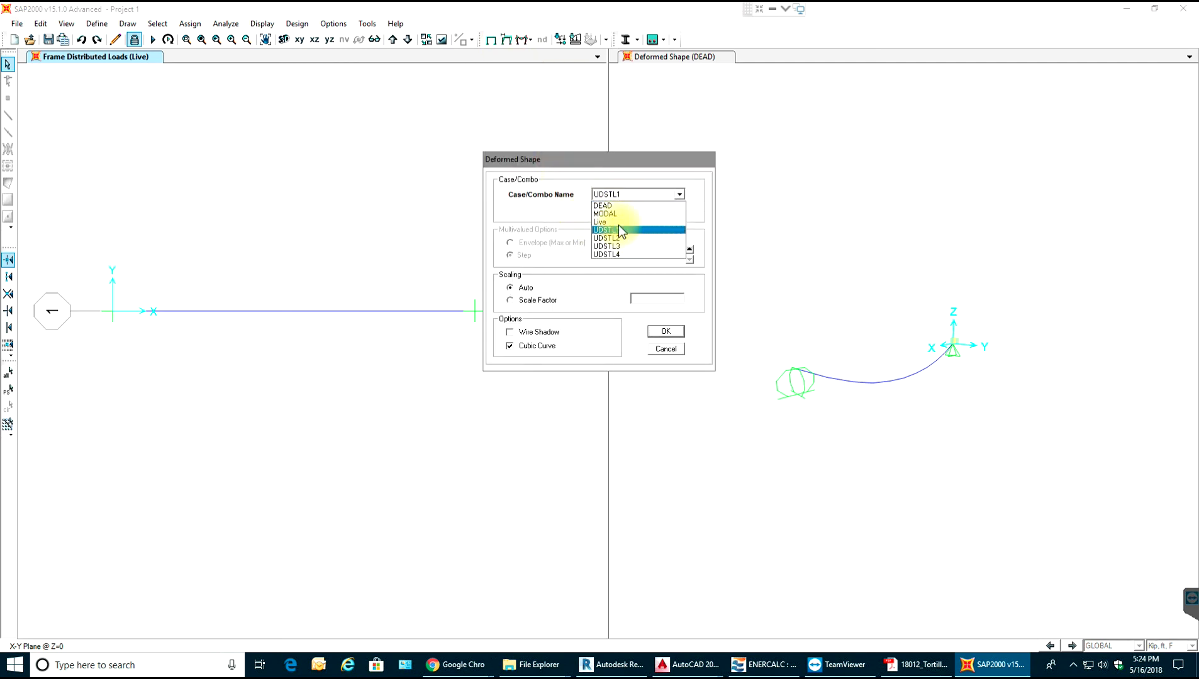
pyautogui.click(603, 205)
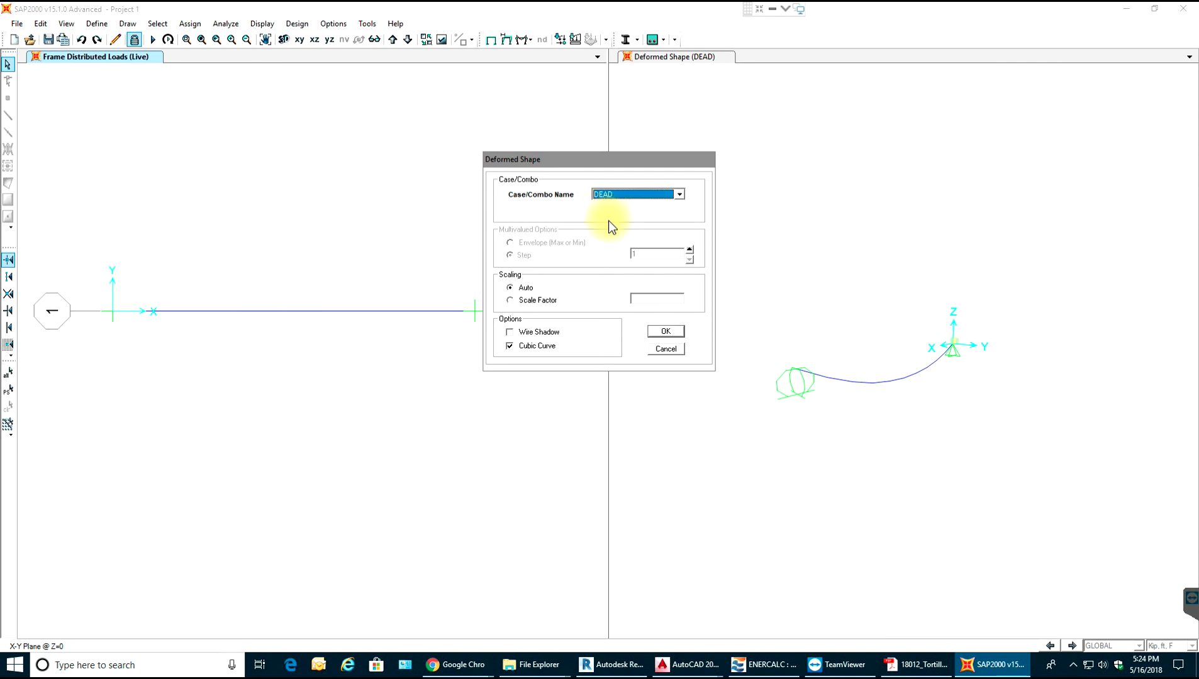
pyautogui.click(664, 333)
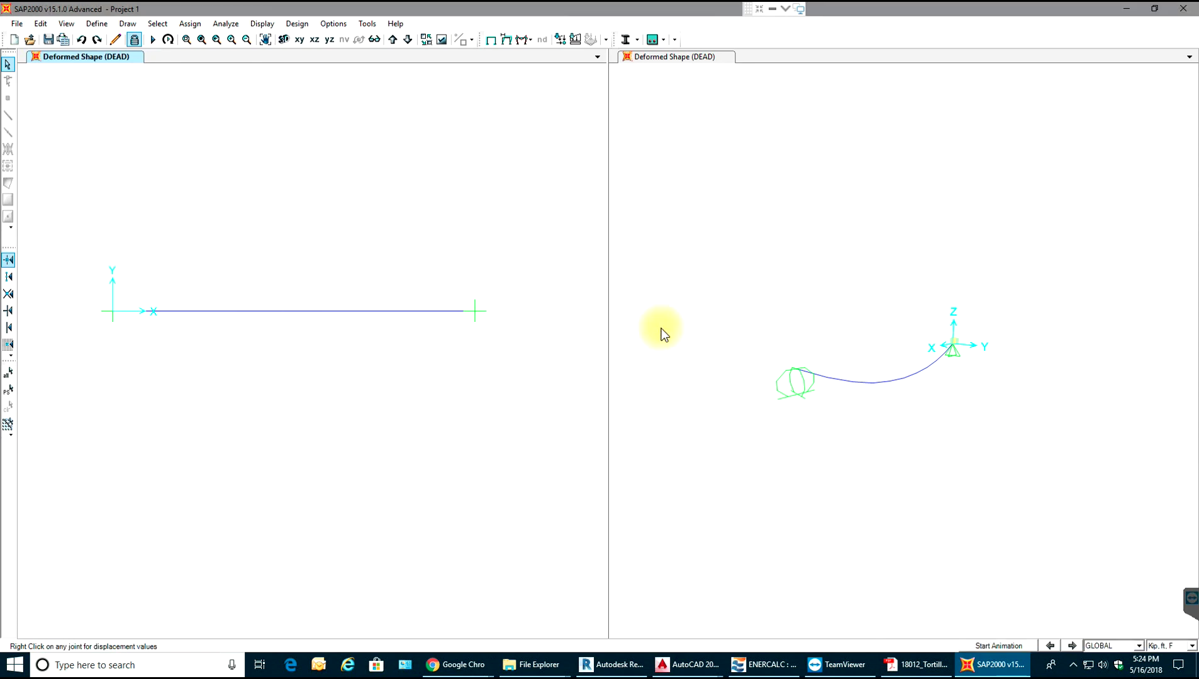
pyautogui.click(769, 334)
pyautogui.scroll(5, 841, 376)
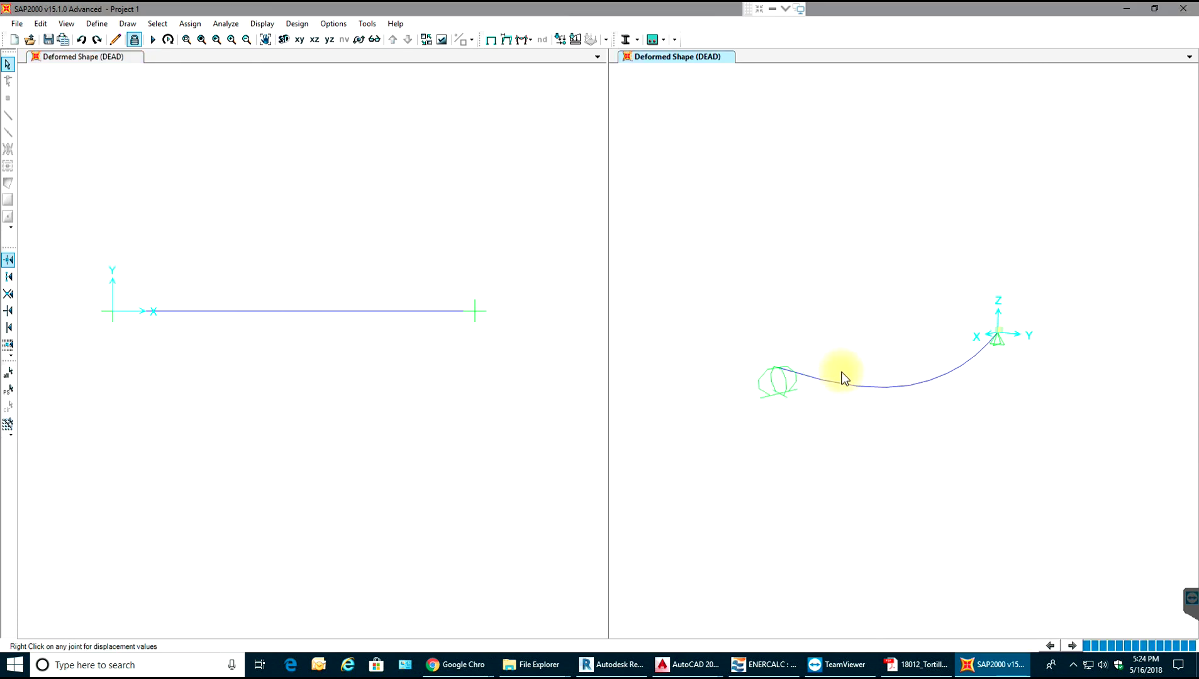
pyautogui.scroll(-3, 842, 378)
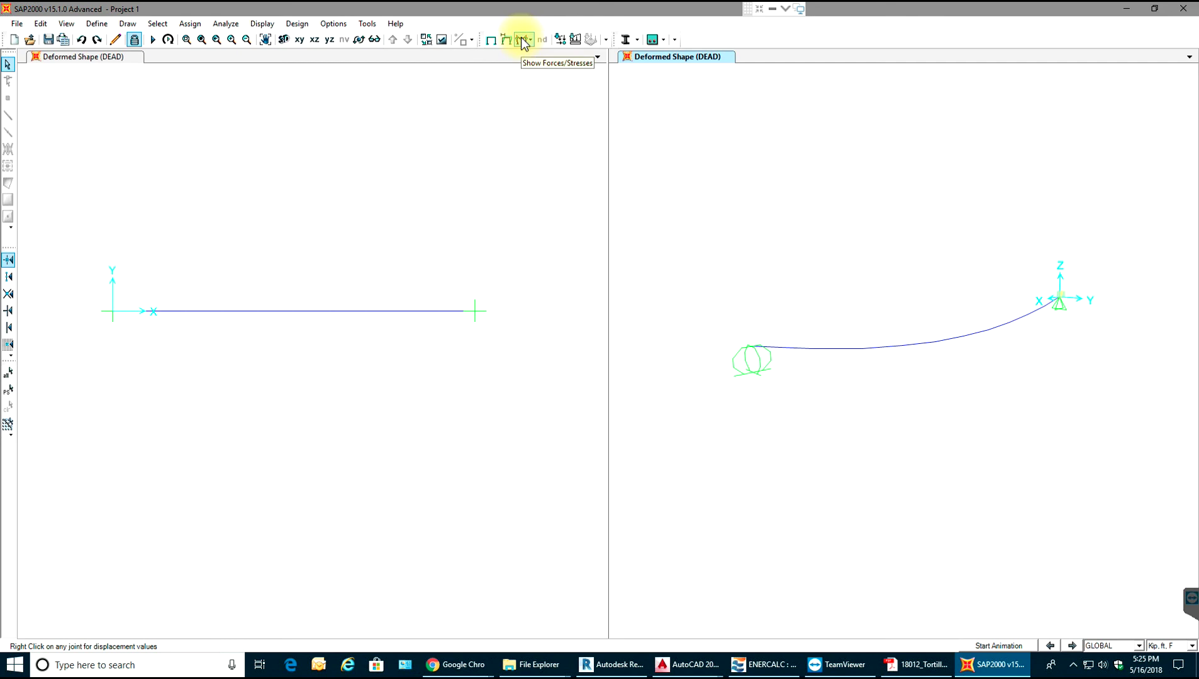
# Display the beam's Shear 2-2 diagram for UDSTL3 with values in the X-Y plane window and view it obliquely.
pyautogui.click(460, 229)
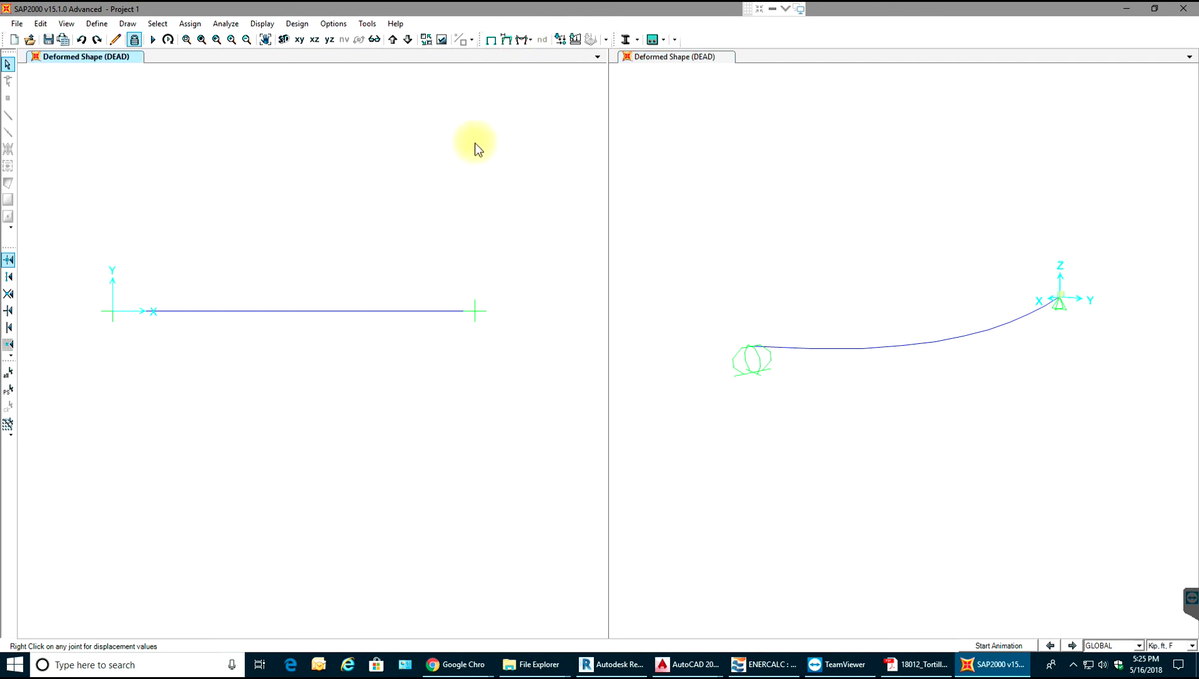
pyautogui.click(531, 39)
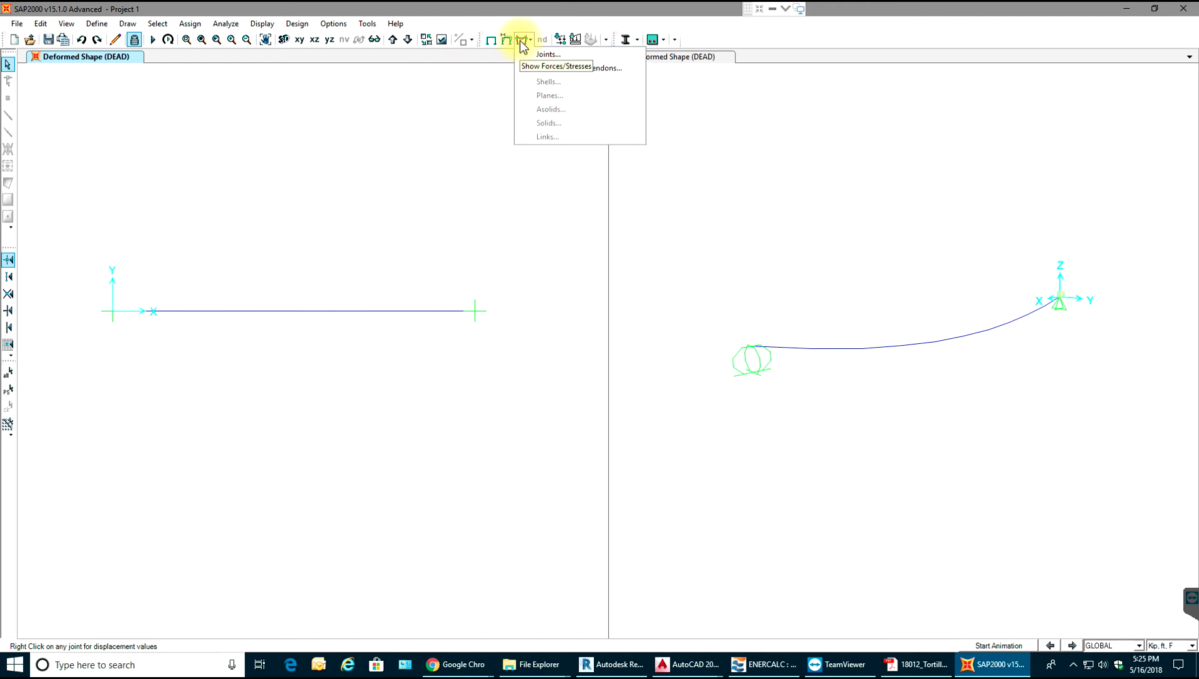
pyautogui.click(271, 26)
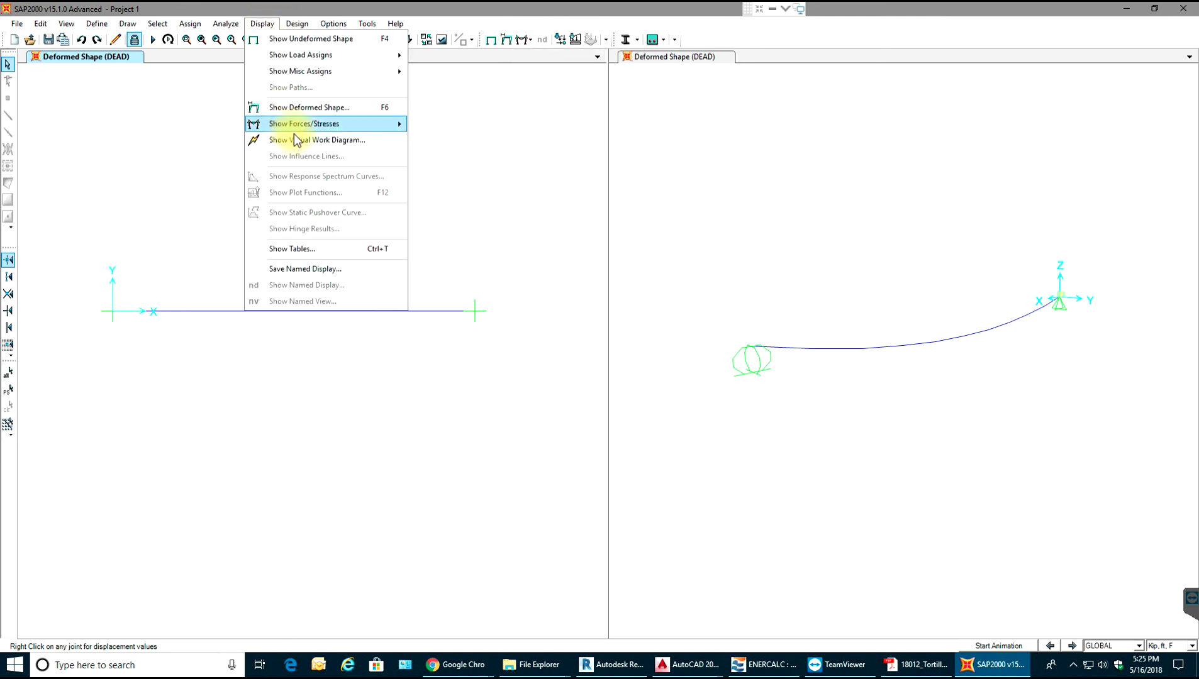
pyautogui.moveTo(356, 125)
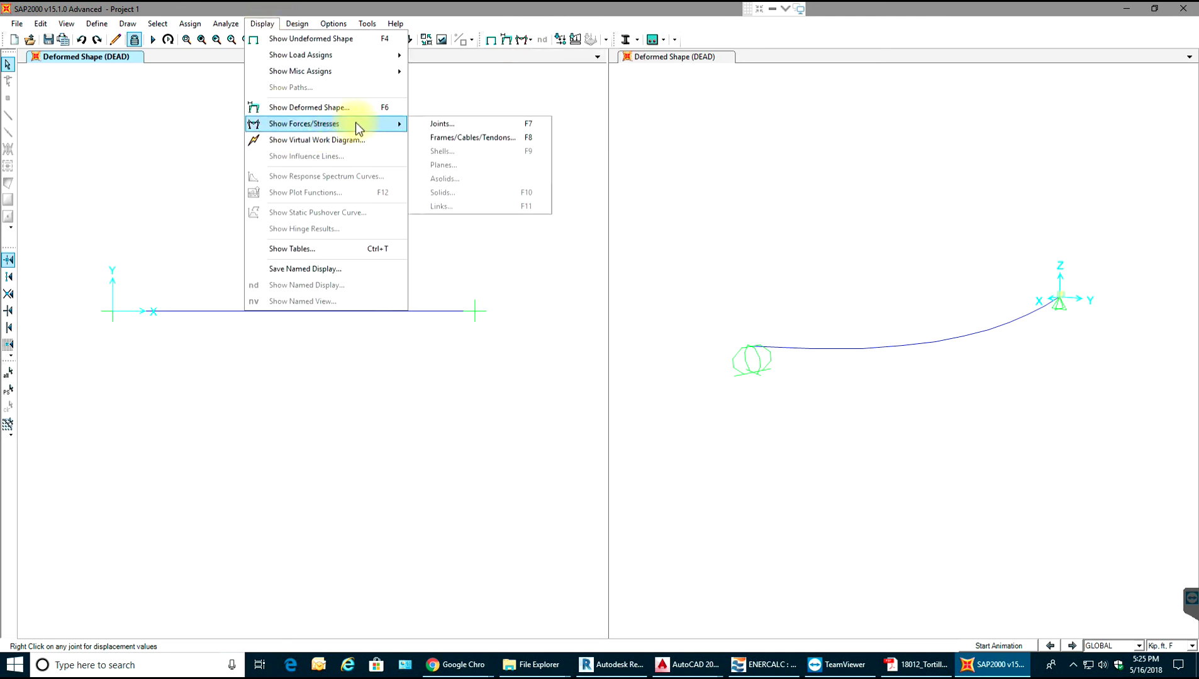
pyautogui.click(456, 137)
pyautogui.click(631, 220)
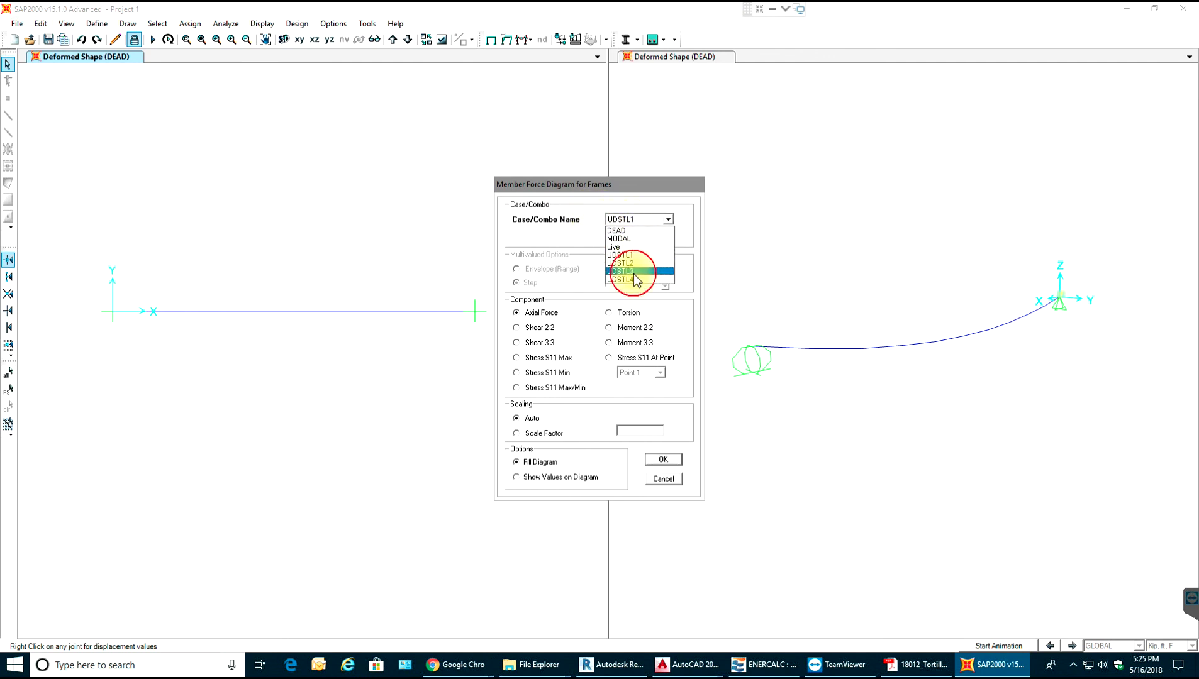
pyautogui.click(633, 273)
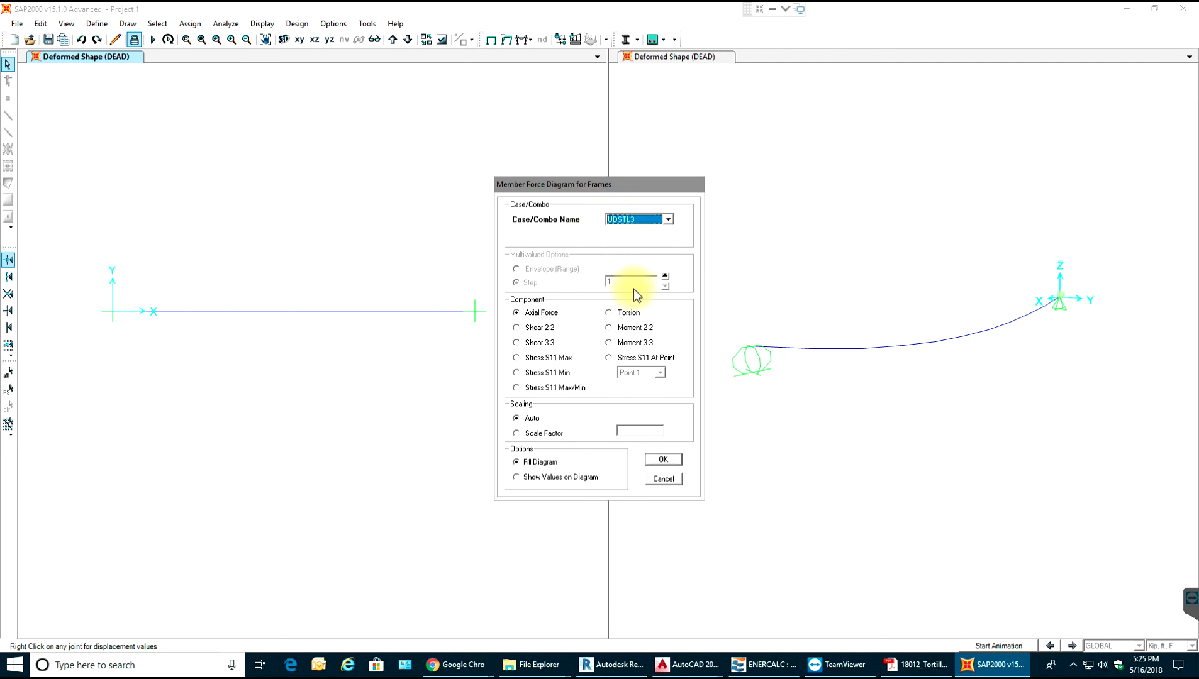
pyautogui.click(529, 329)
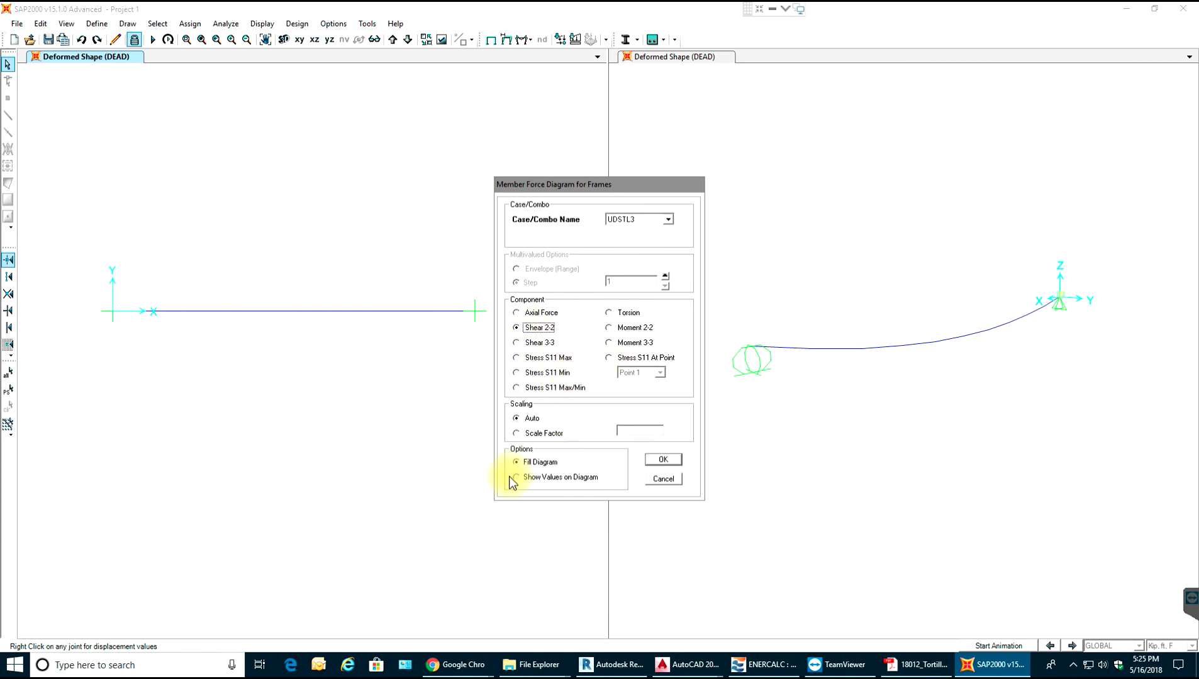
pyautogui.click(580, 478)
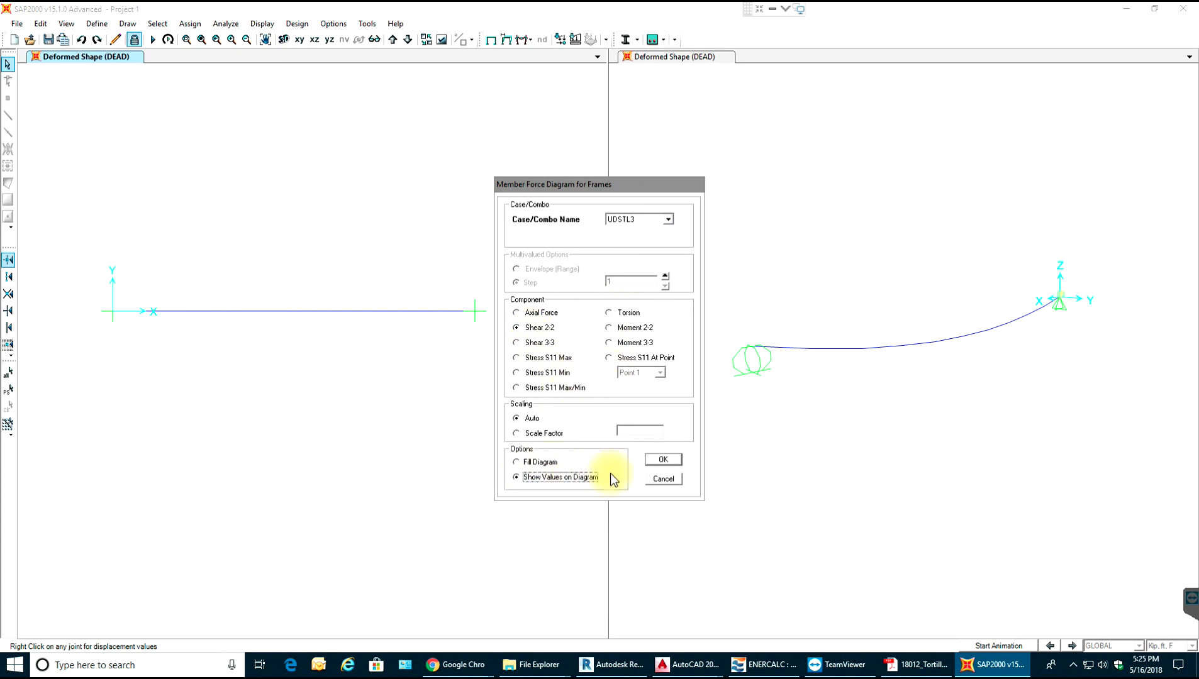
pyautogui.click(663, 461)
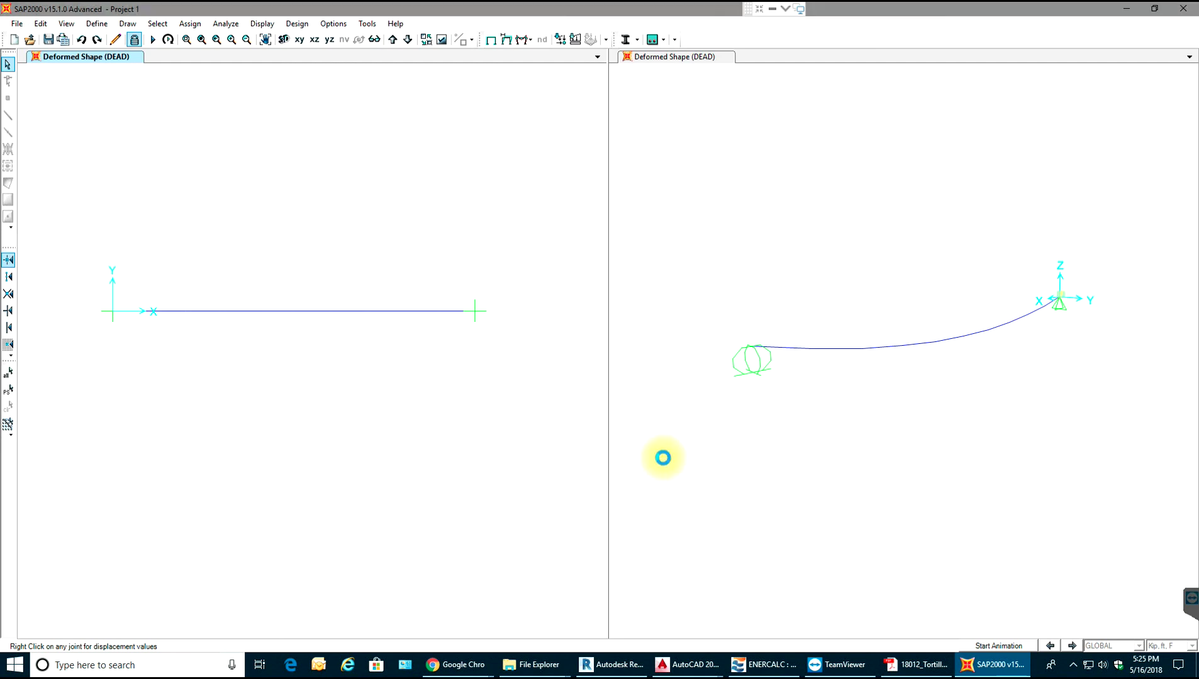
pyautogui.click(426, 246)
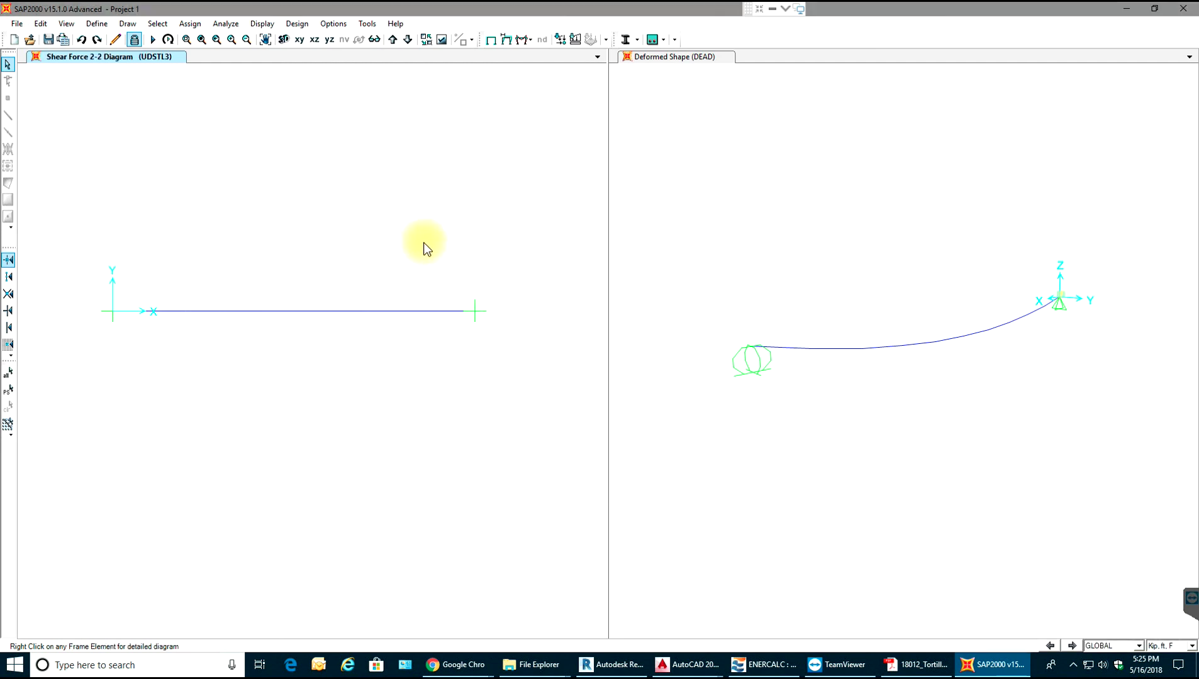
pyautogui.scroll(-2, 351, 281)
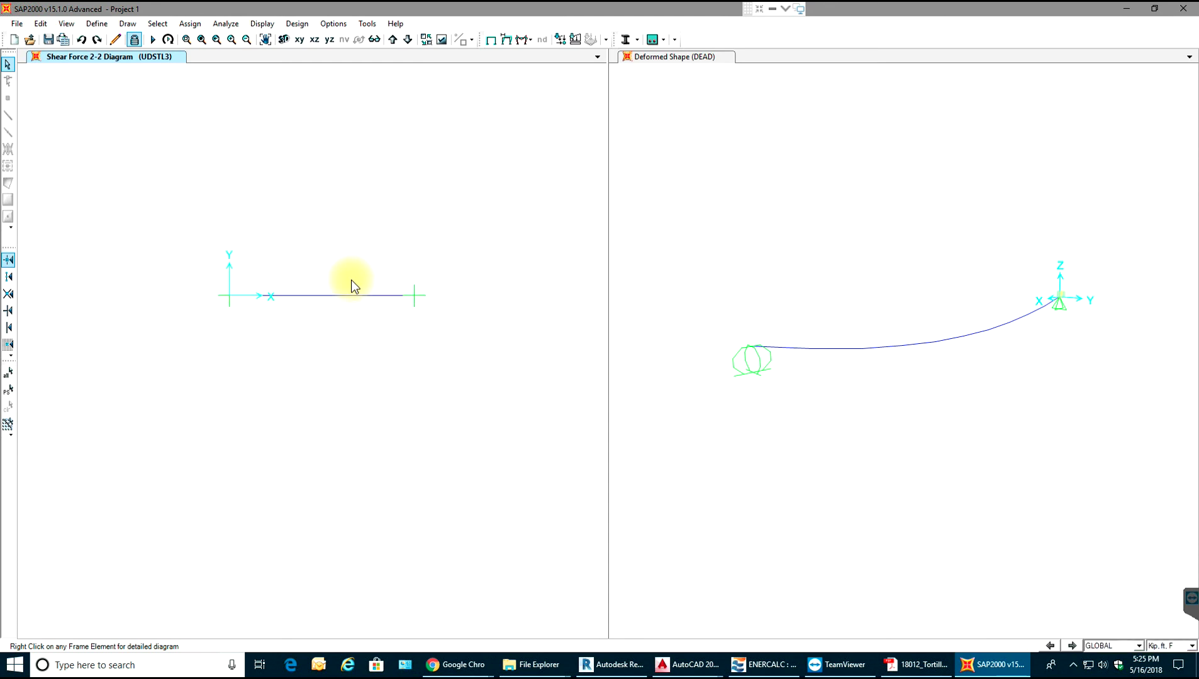
pyautogui.keyDown('shift'); pyautogui.moveTo(313, 241); pyautogui.dragTo(378, 326, button='middle'); pyautogui.keyUp('shift')
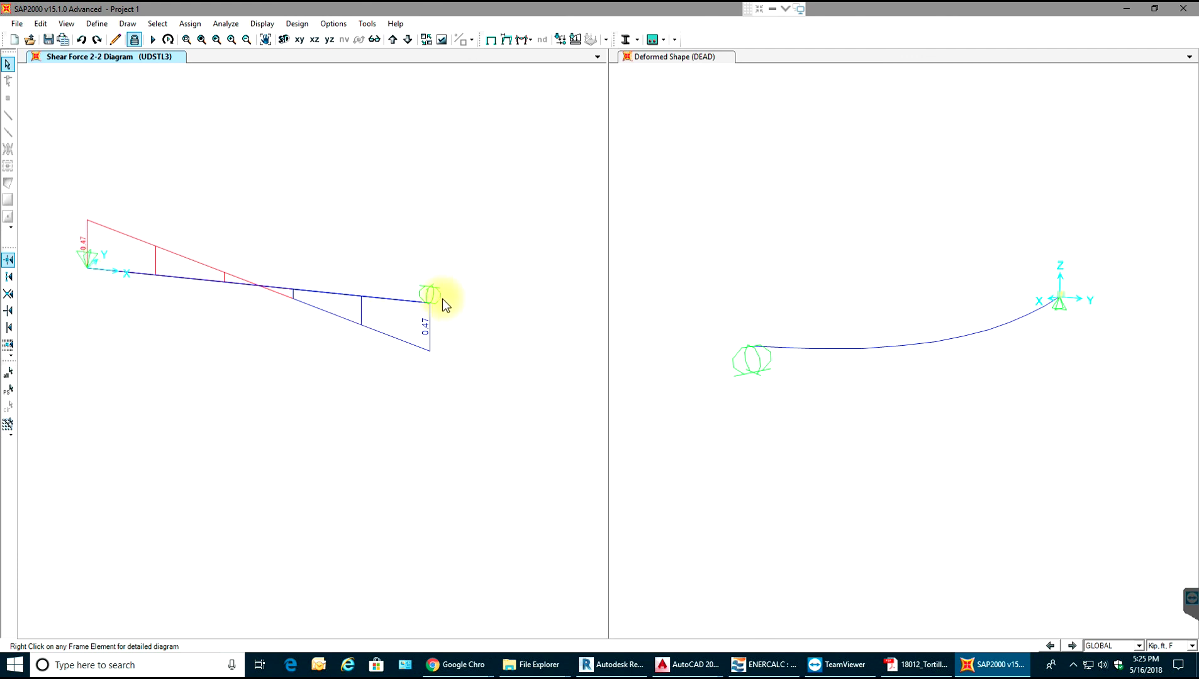
# Display the joint reactions for UDSTL3 as arrows at the beam's supports.
pyautogui.click(522, 41)
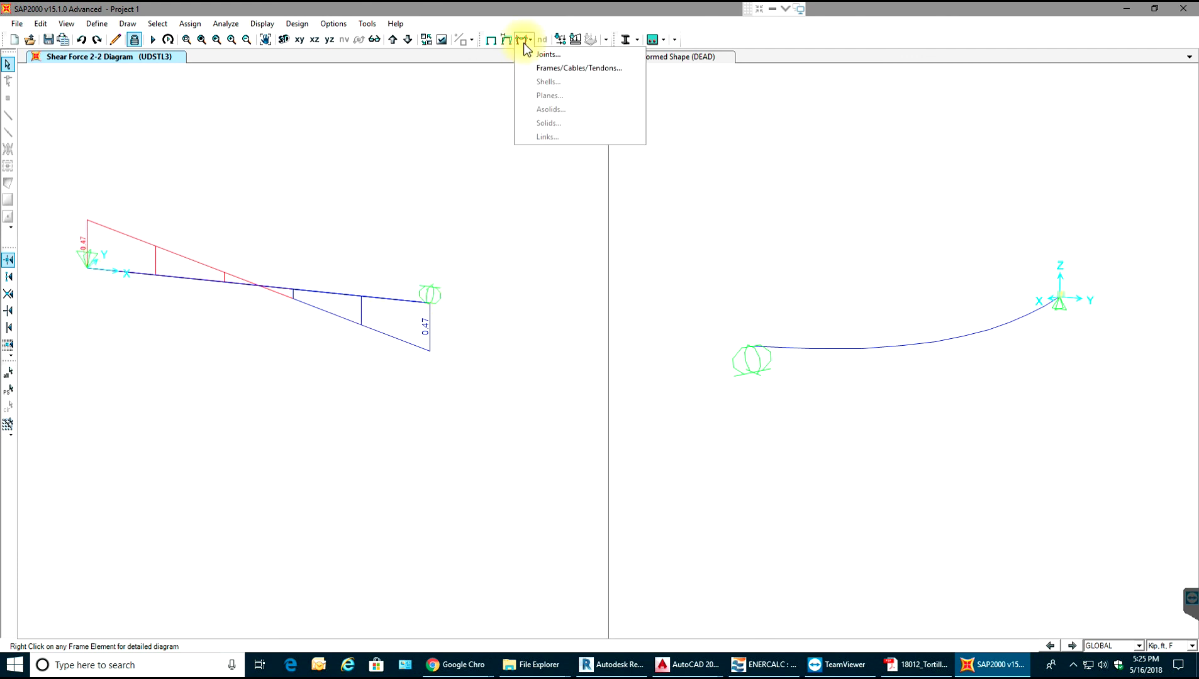
pyautogui.click(540, 58)
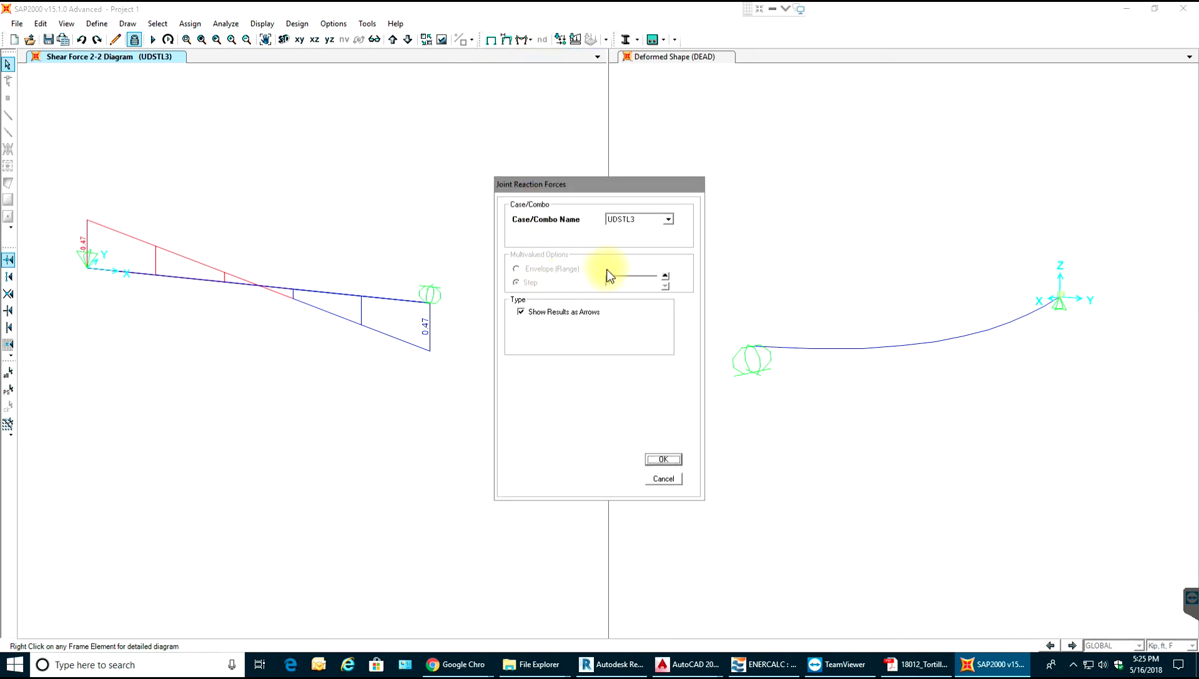
pyautogui.click(652, 461)
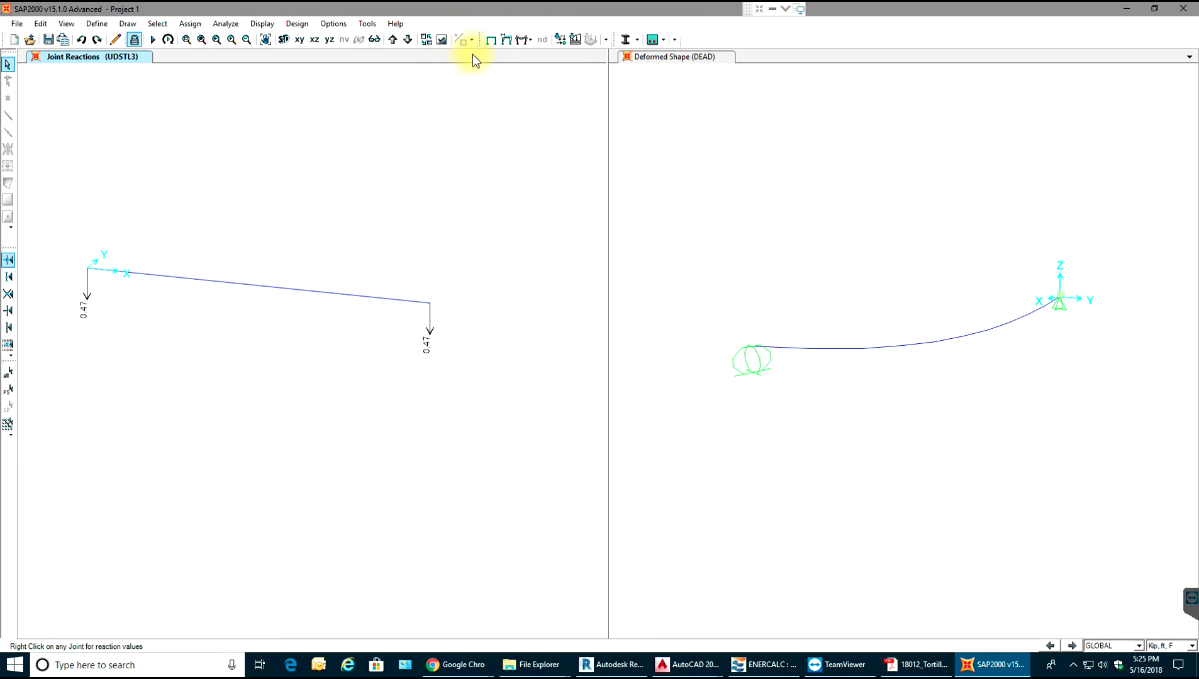
# Switch the joint reaction display to load combination UDSTL1, with the results shown as arrows.
pyautogui.click(525, 40)
pyautogui.click(547, 56)
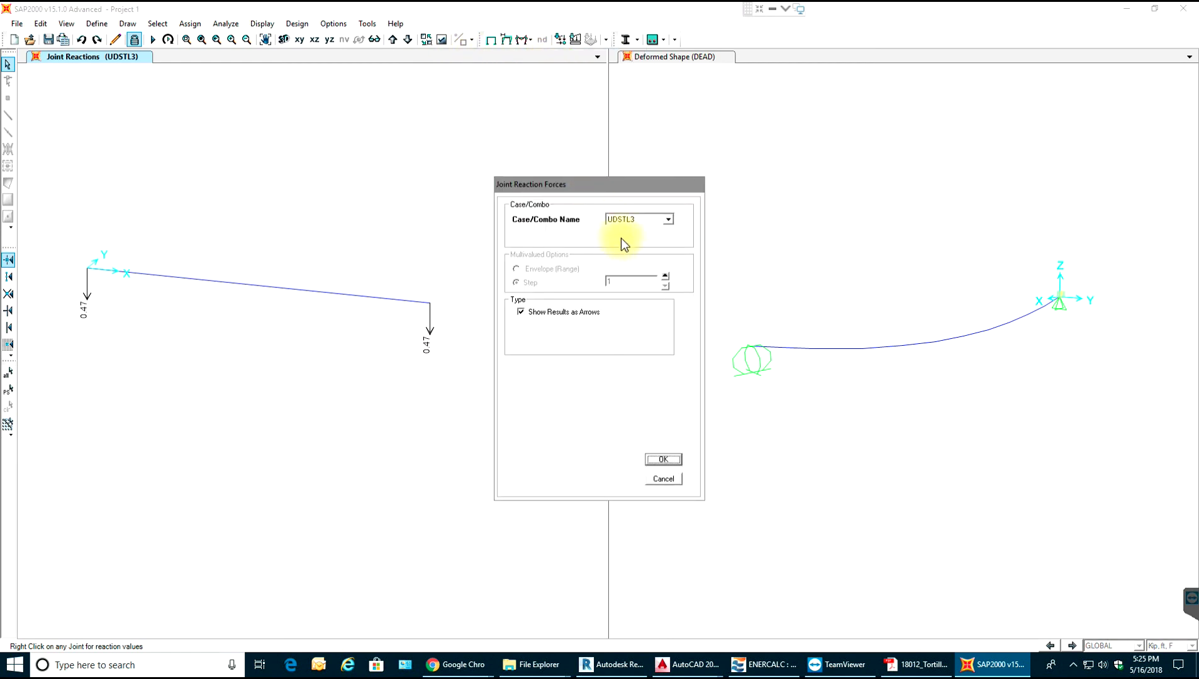
pyautogui.click(670, 222)
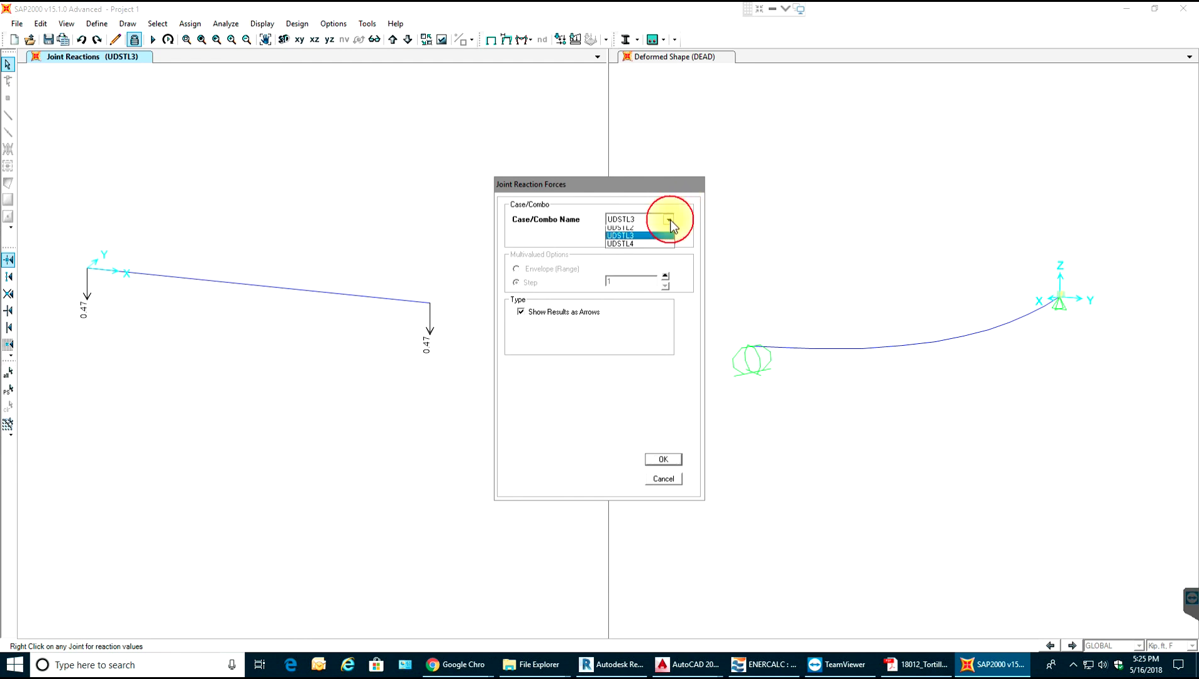
pyautogui.click(638, 255)
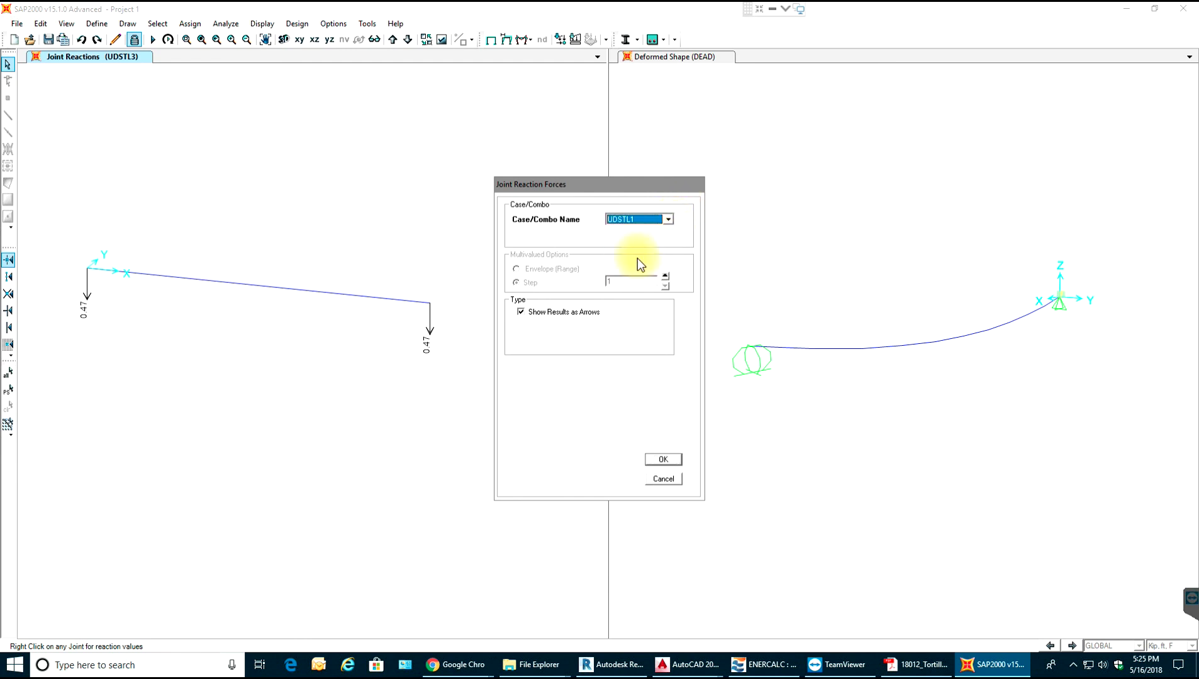
pyautogui.click(650, 461)
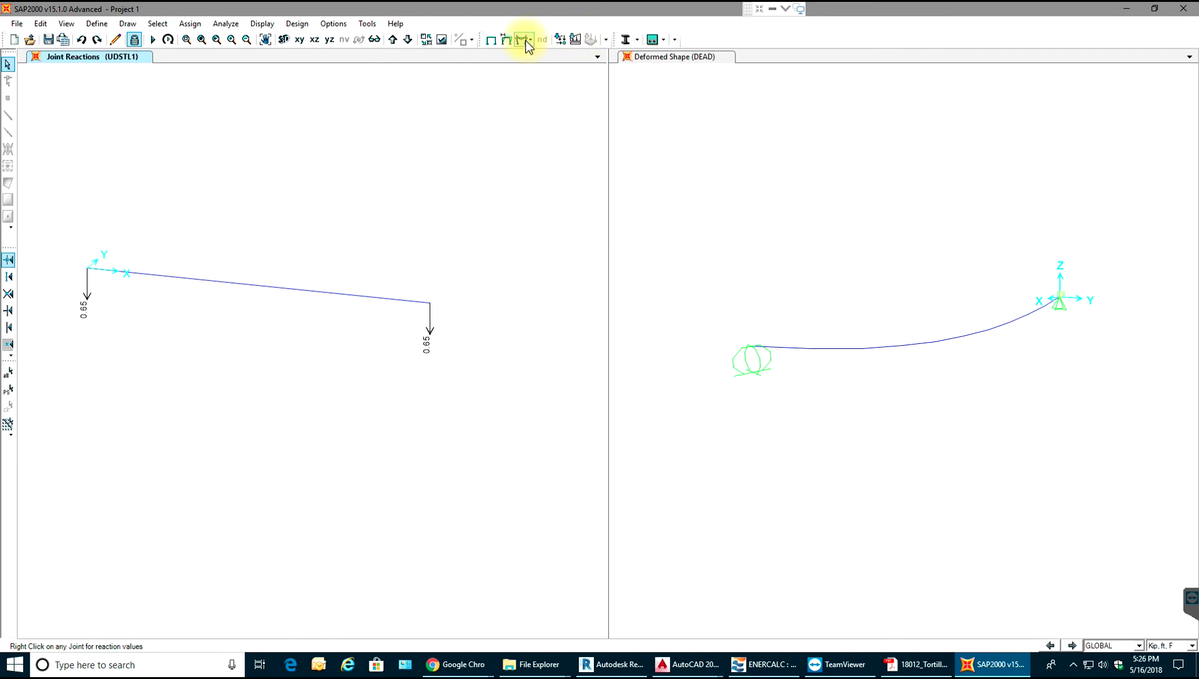
# Display the deformed shape for load combination UDSTL3 with the wire shadow of the undeformed beam in place of the joint reactions.
pyautogui.click(271, 25)
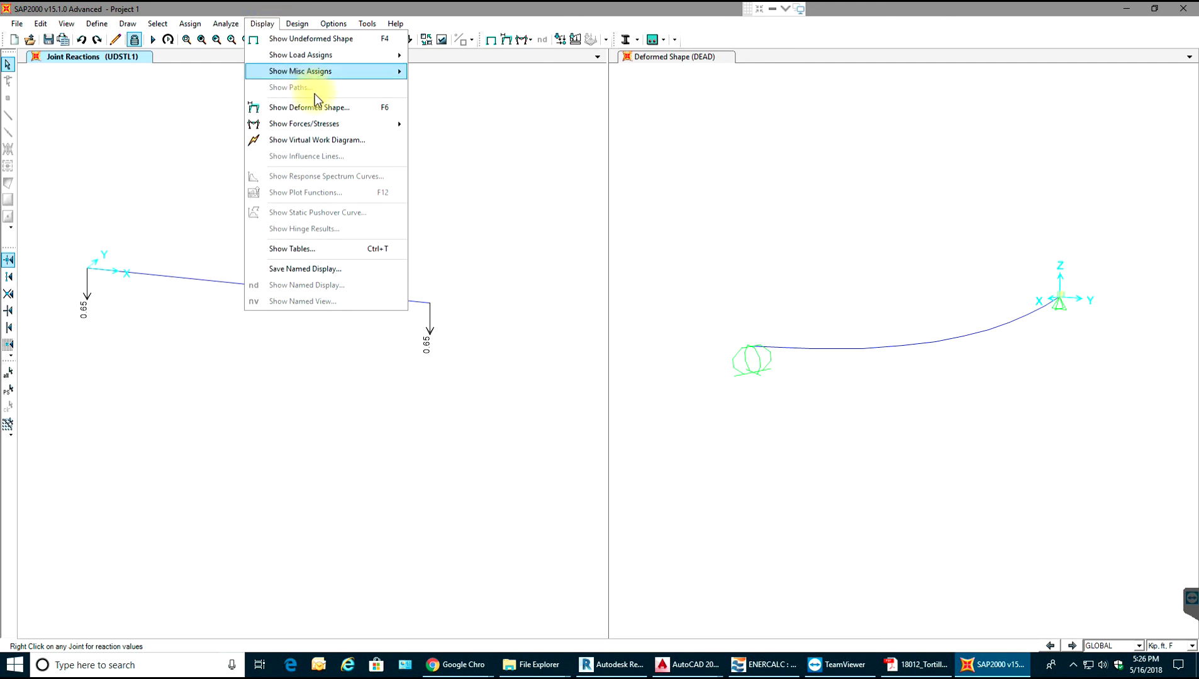
pyautogui.click(329, 109)
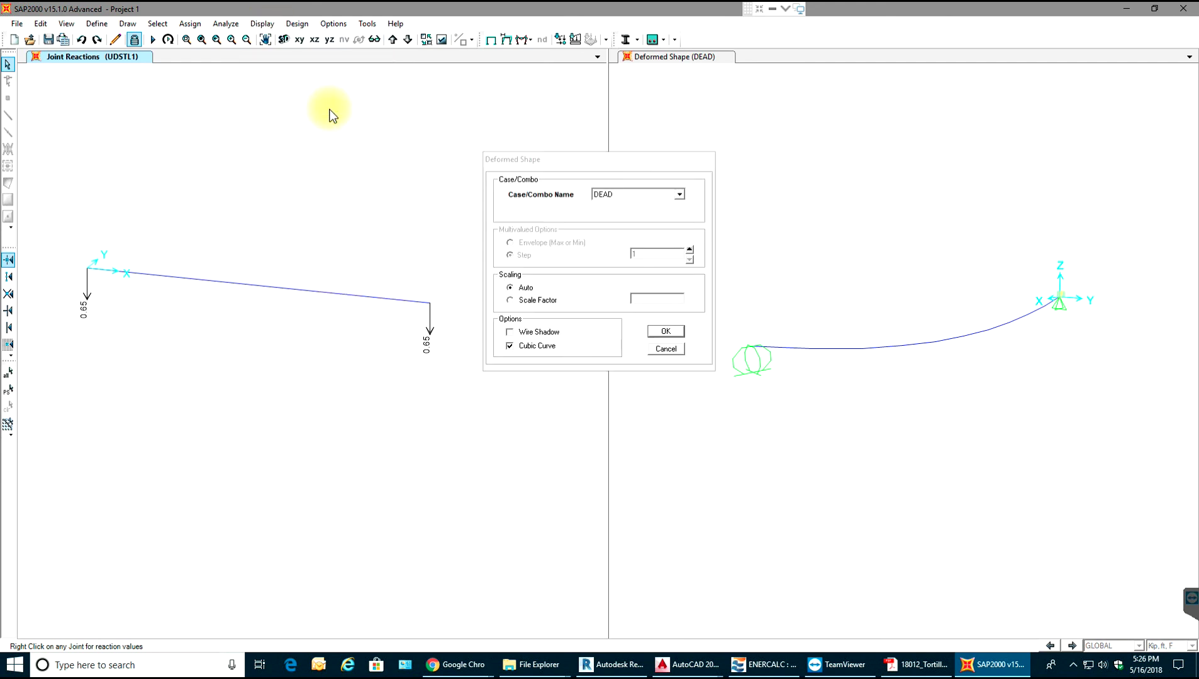
pyautogui.click(679, 195)
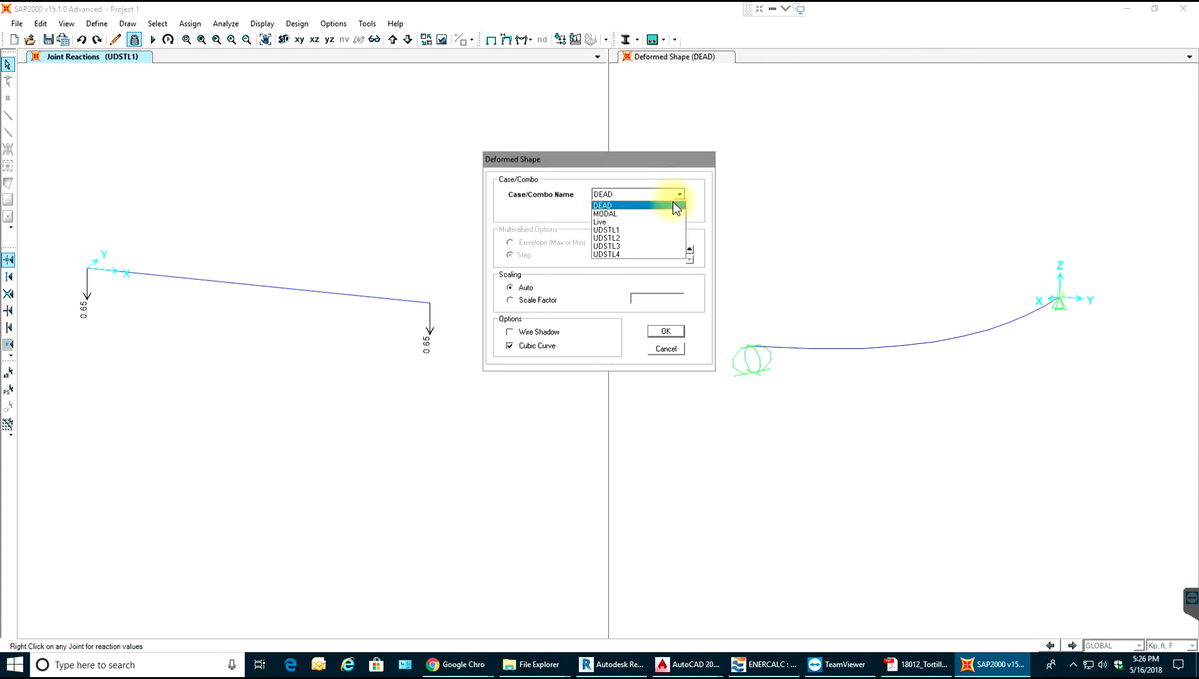
pyautogui.click(634, 247)
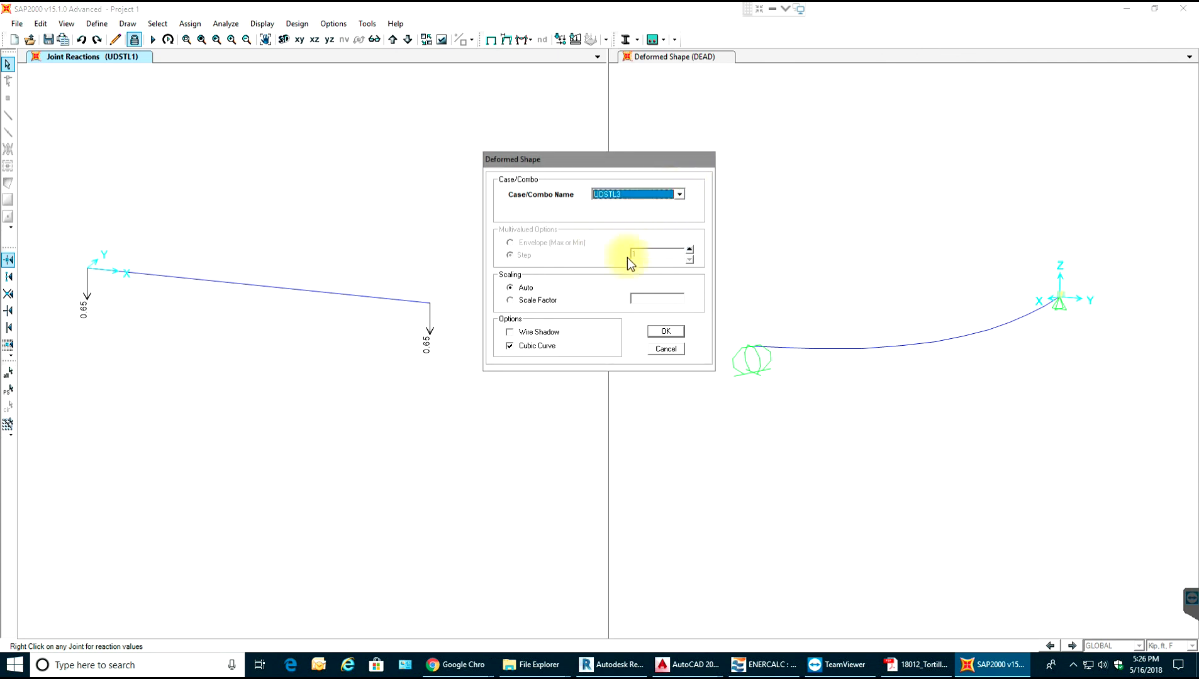
pyautogui.click(509, 332)
pyautogui.click(649, 329)
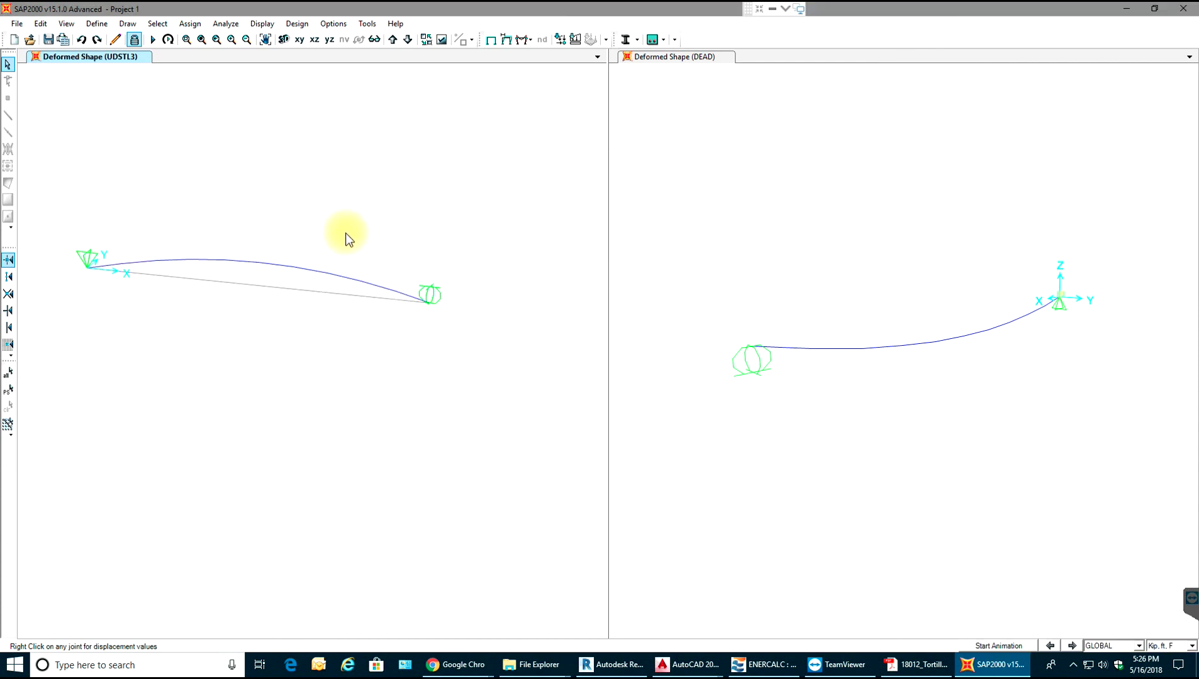
pyautogui.moveTo(378, 189); pyautogui.dragTo(340, 231)
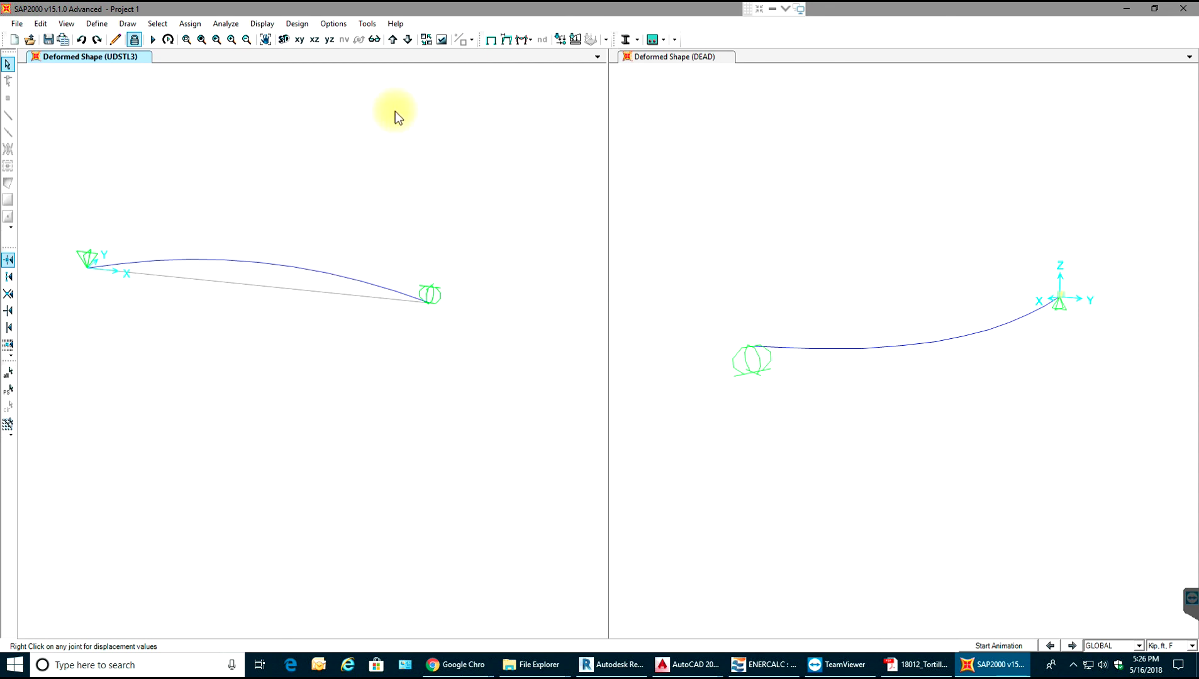
# Redisplay the UDSTL3 deformed shape without the wire shadow.
pyautogui.click(513, 45)
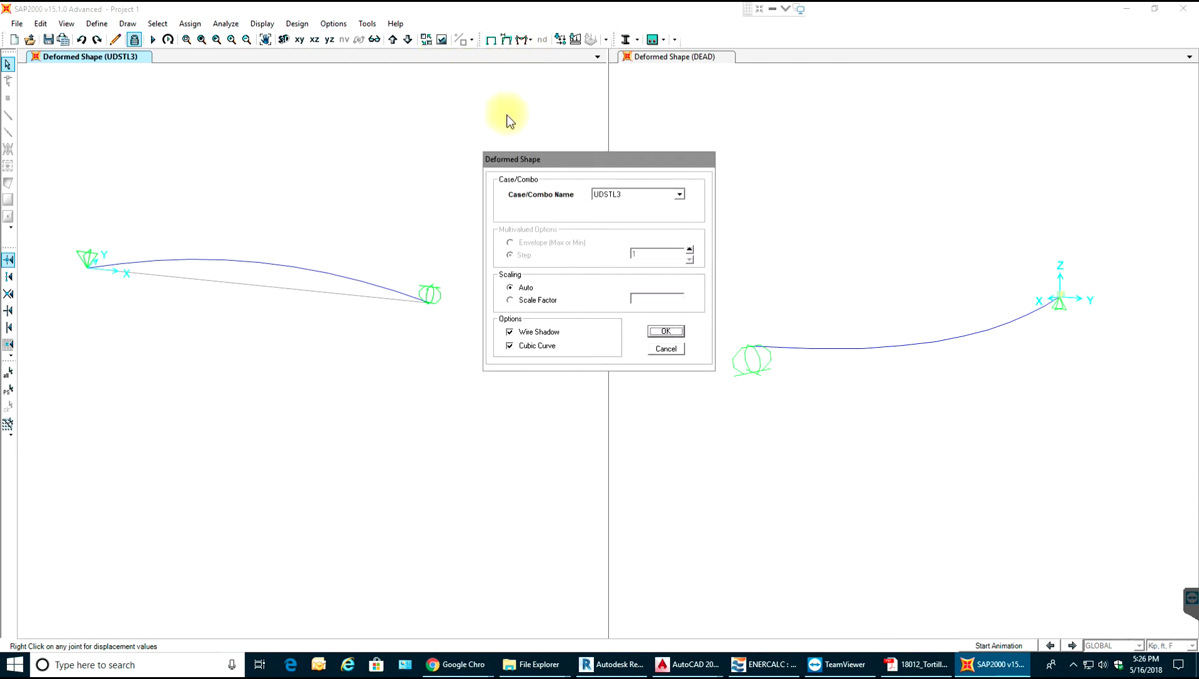
pyautogui.click(552, 333)
pyautogui.click(668, 332)
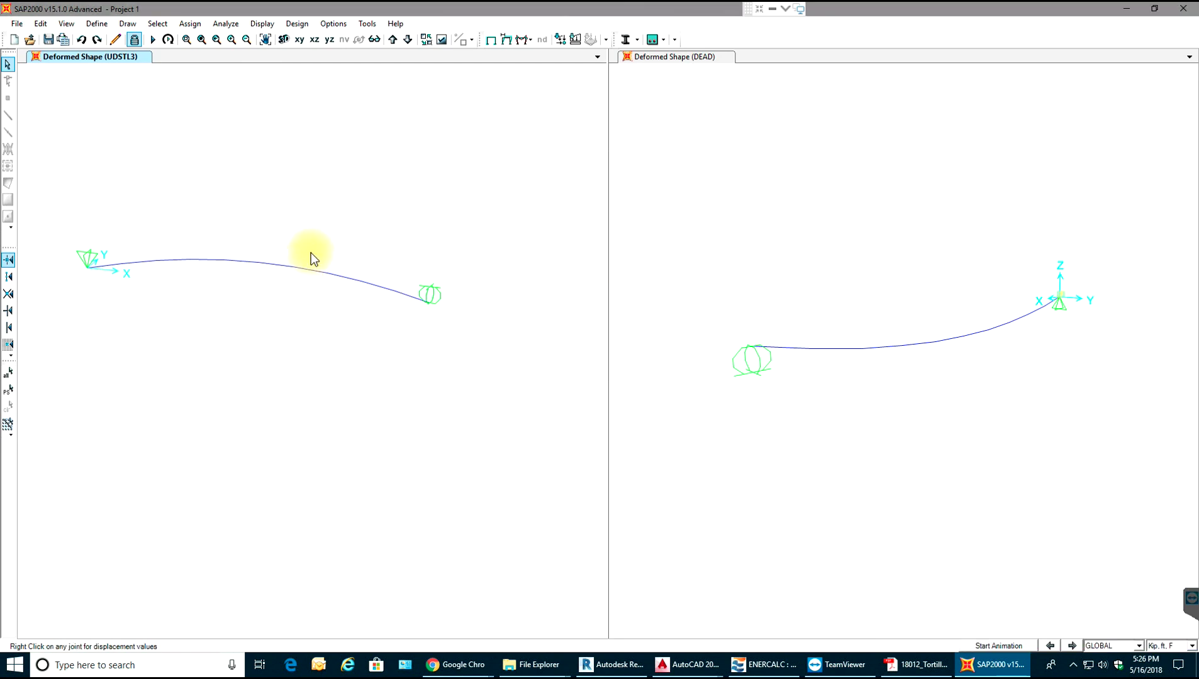
# Select the beam, display its Moment 2-2 diagram for UDSTL1 with values, and clear the selection.
pyautogui.moveTo(337, 161); pyautogui.dragTo(257, 358)
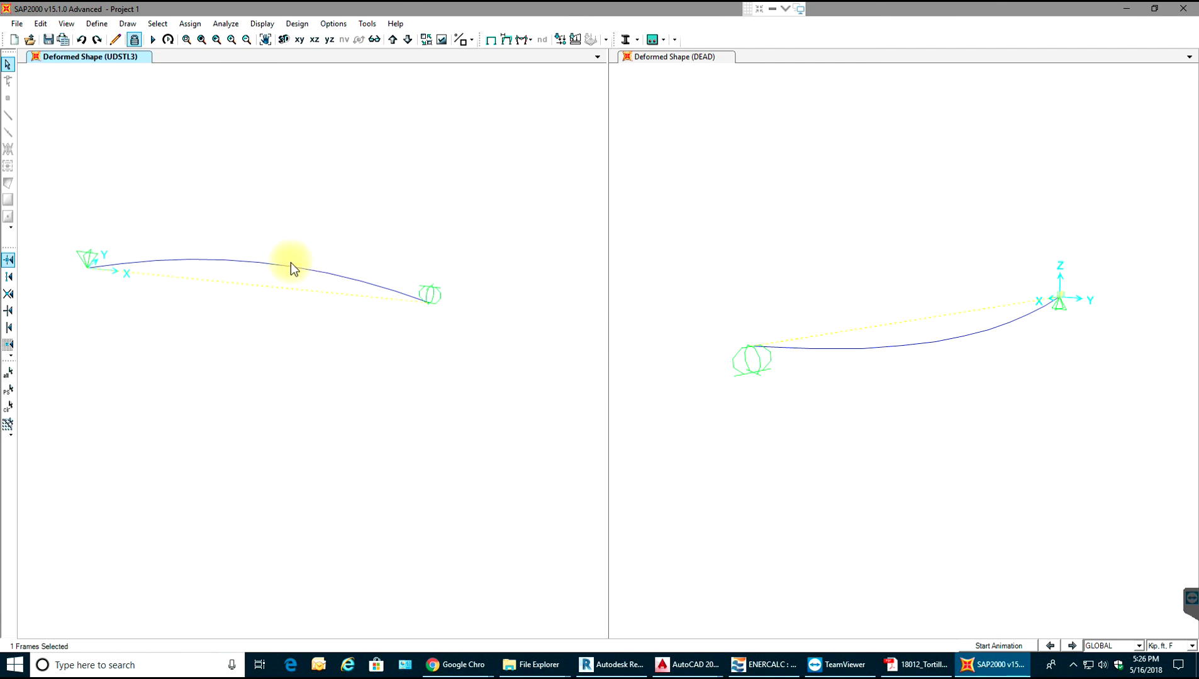
pyautogui.click(525, 39)
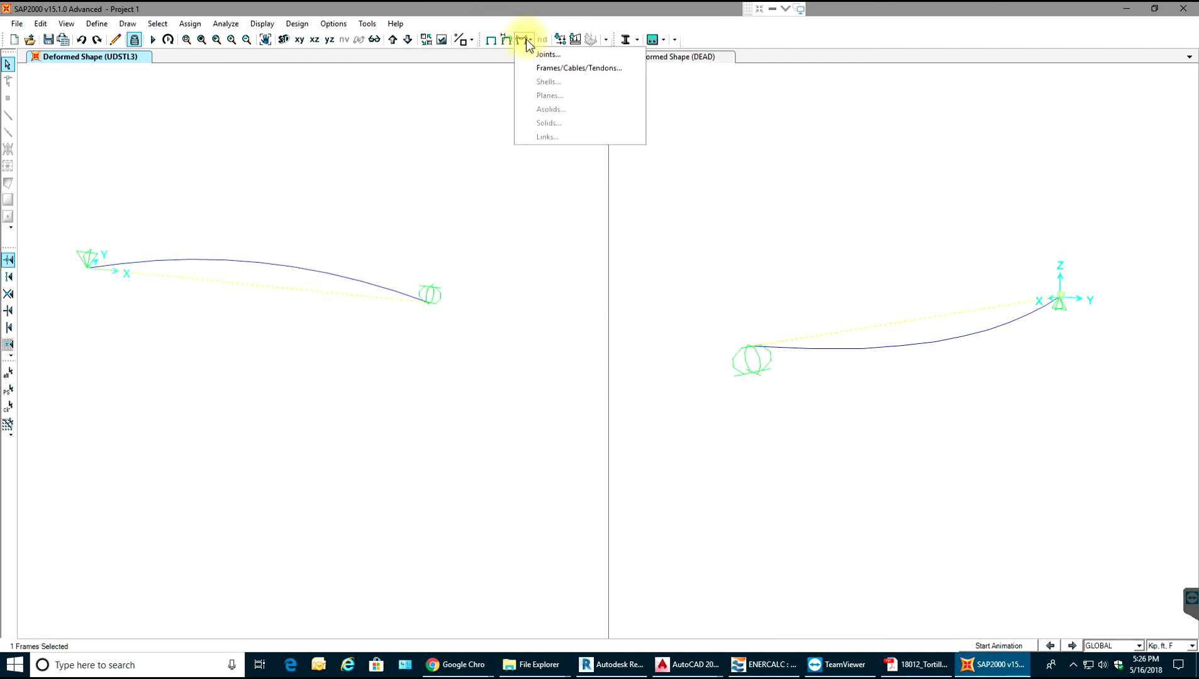
pyautogui.click(544, 68)
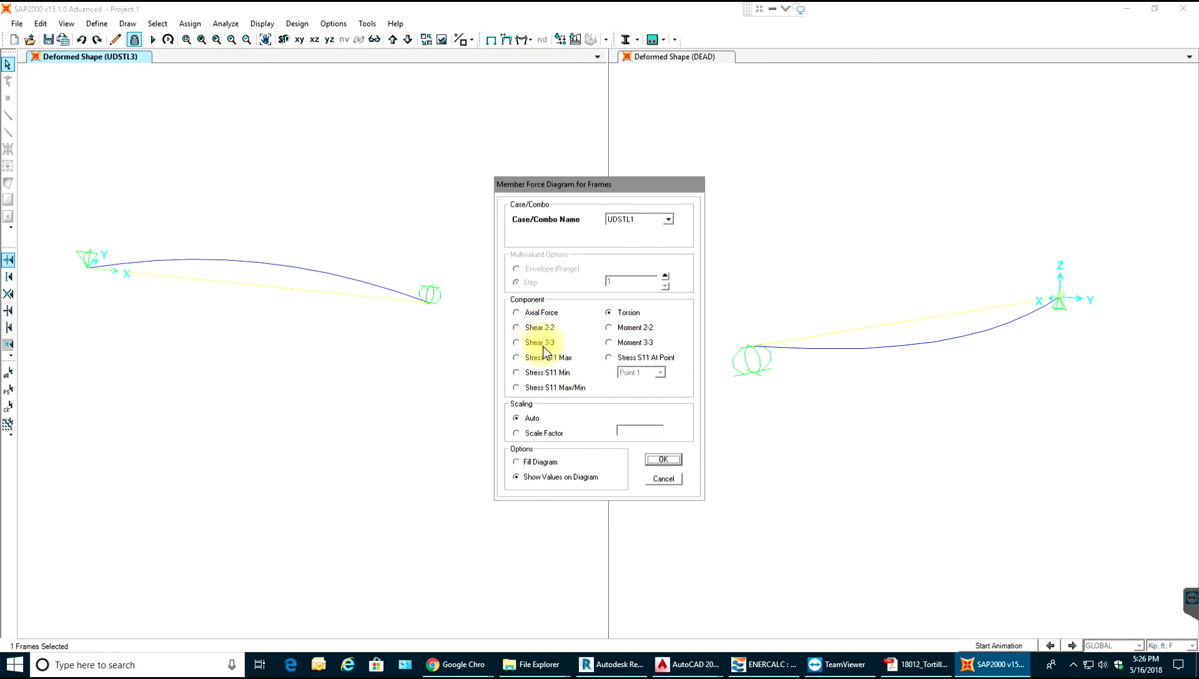
pyautogui.click(609, 327)
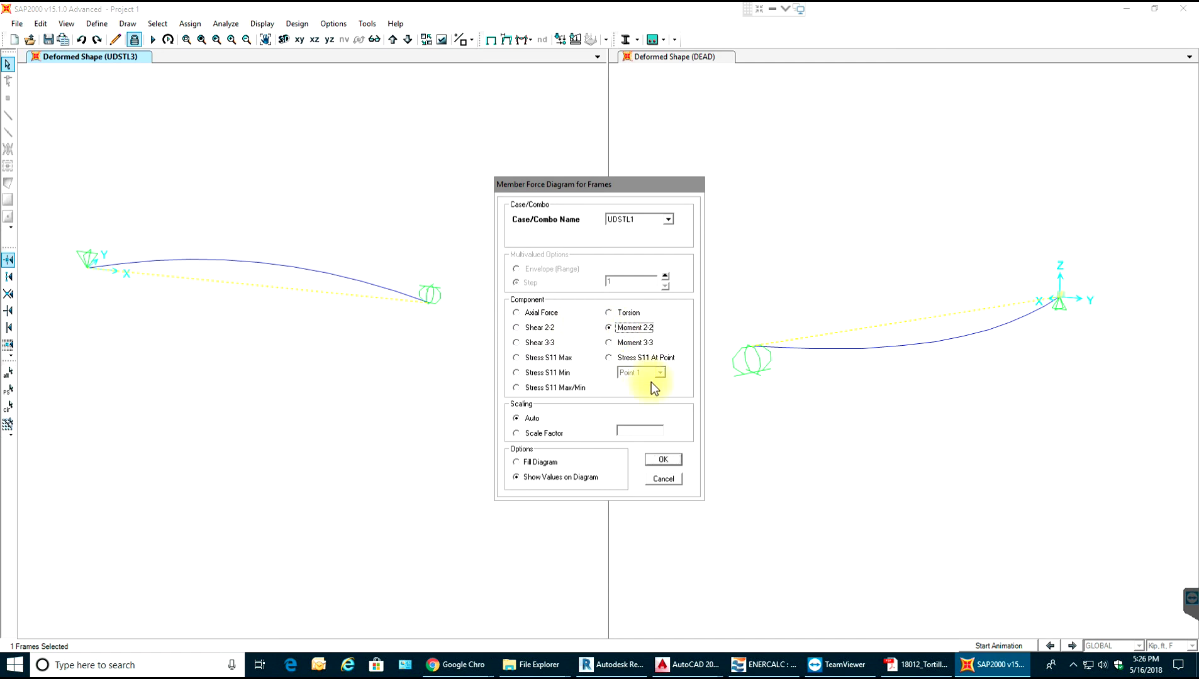
pyautogui.click(668, 461)
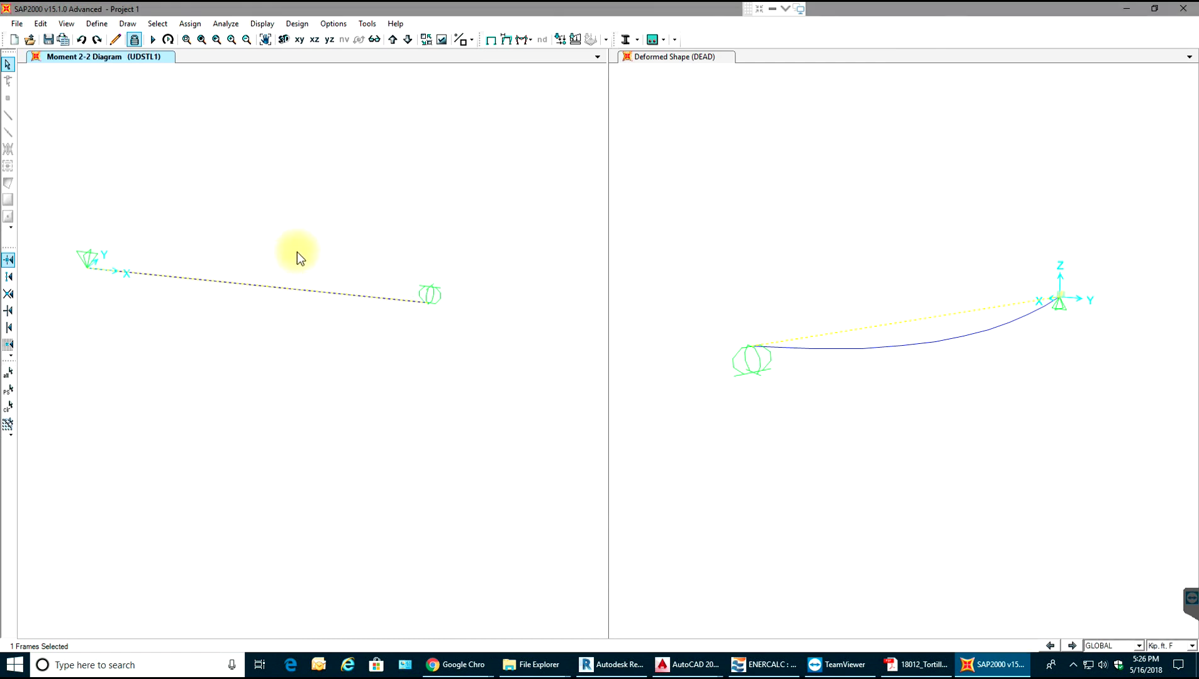
pyautogui.click(280, 285)
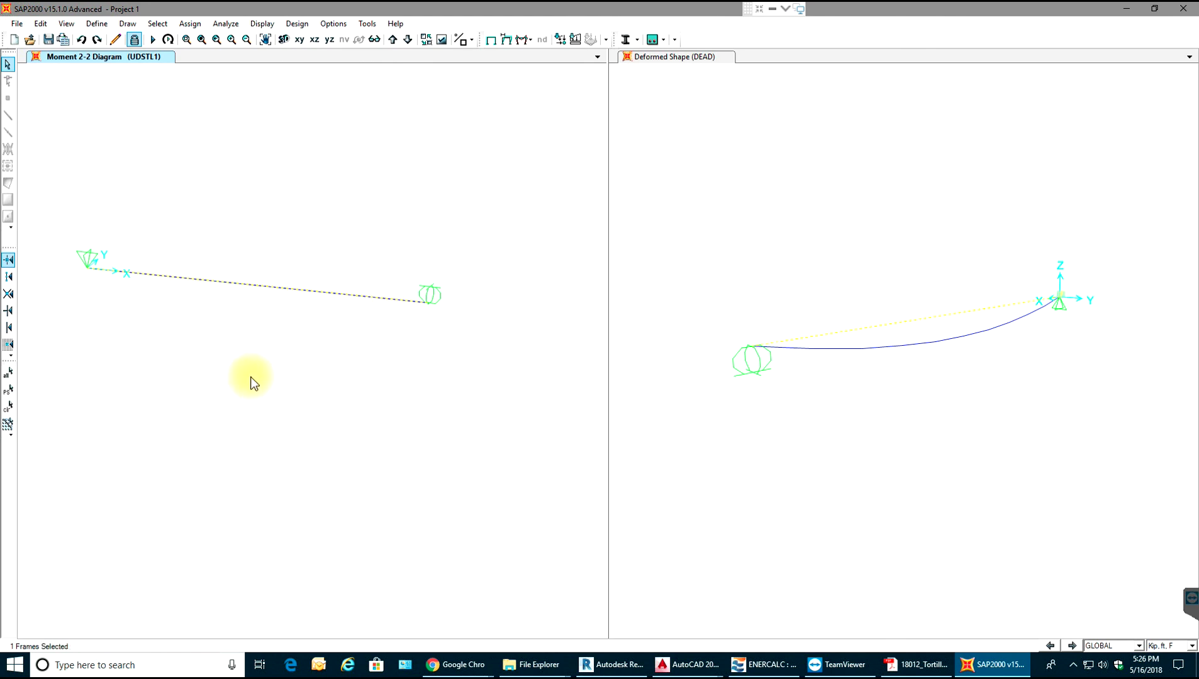
pyautogui.click(440, 40)
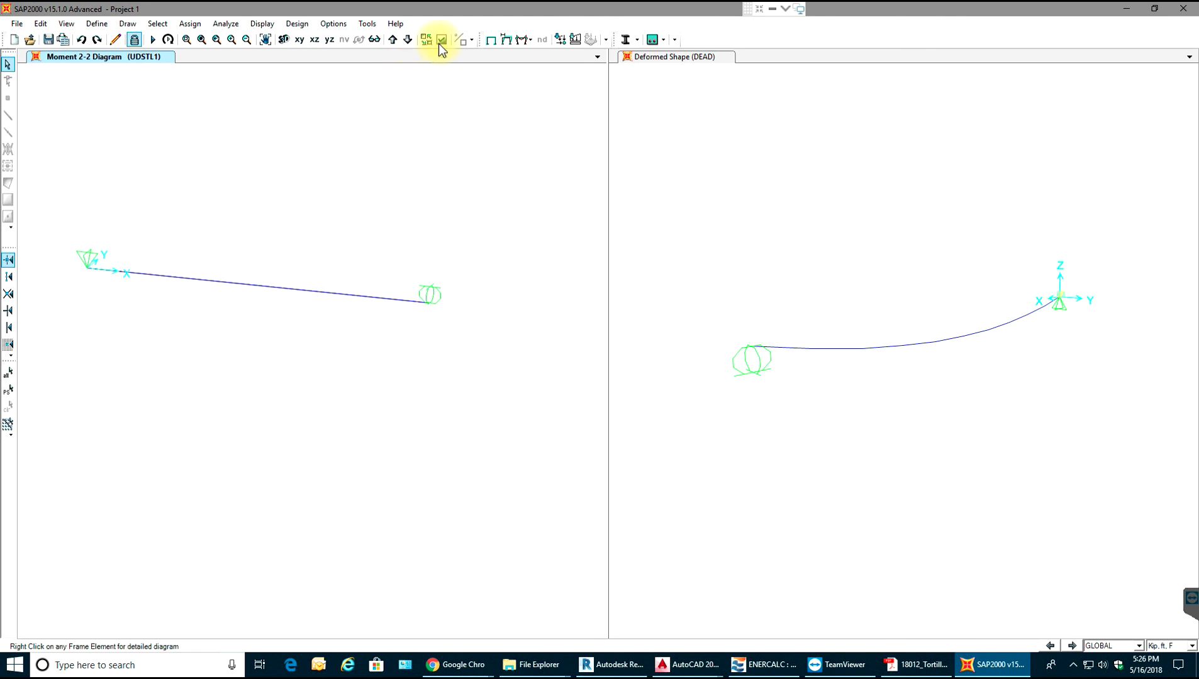
# Display the beam's Moment 3-3 diagram for UDSTL3 with values and examine it from several angles.
pyautogui.click(262, 24)
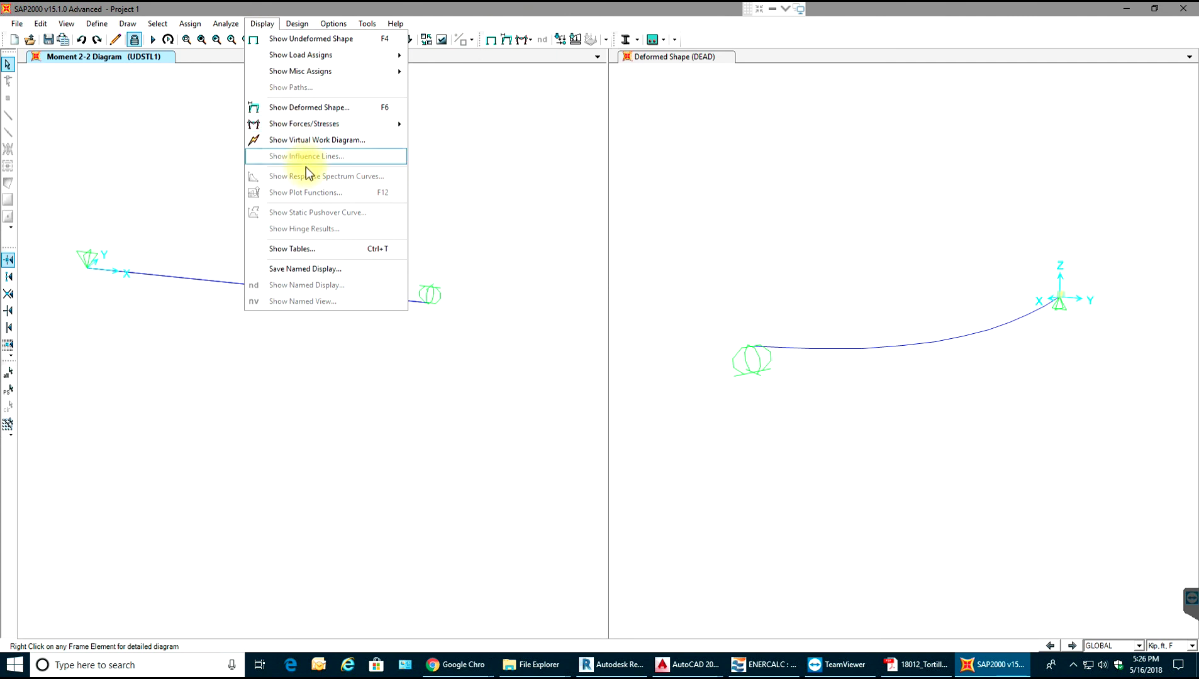
pyautogui.moveTo(355, 119)
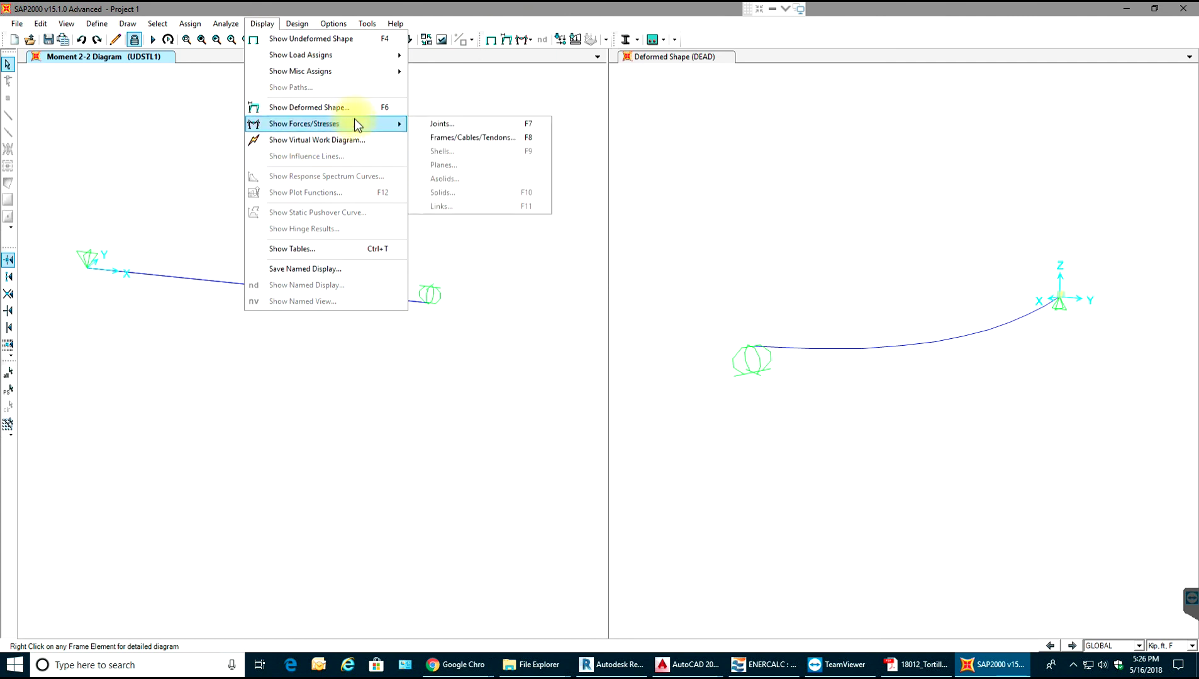
pyautogui.click(488, 138)
pyautogui.click(638, 225)
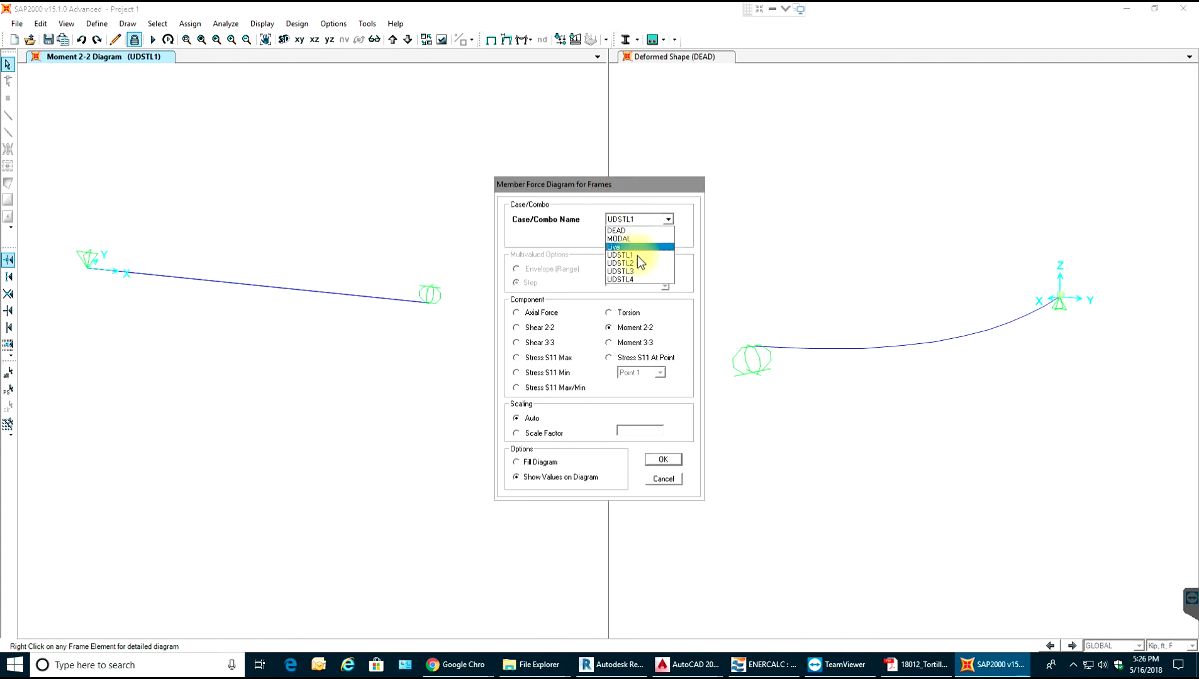
pyautogui.click(632, 268)
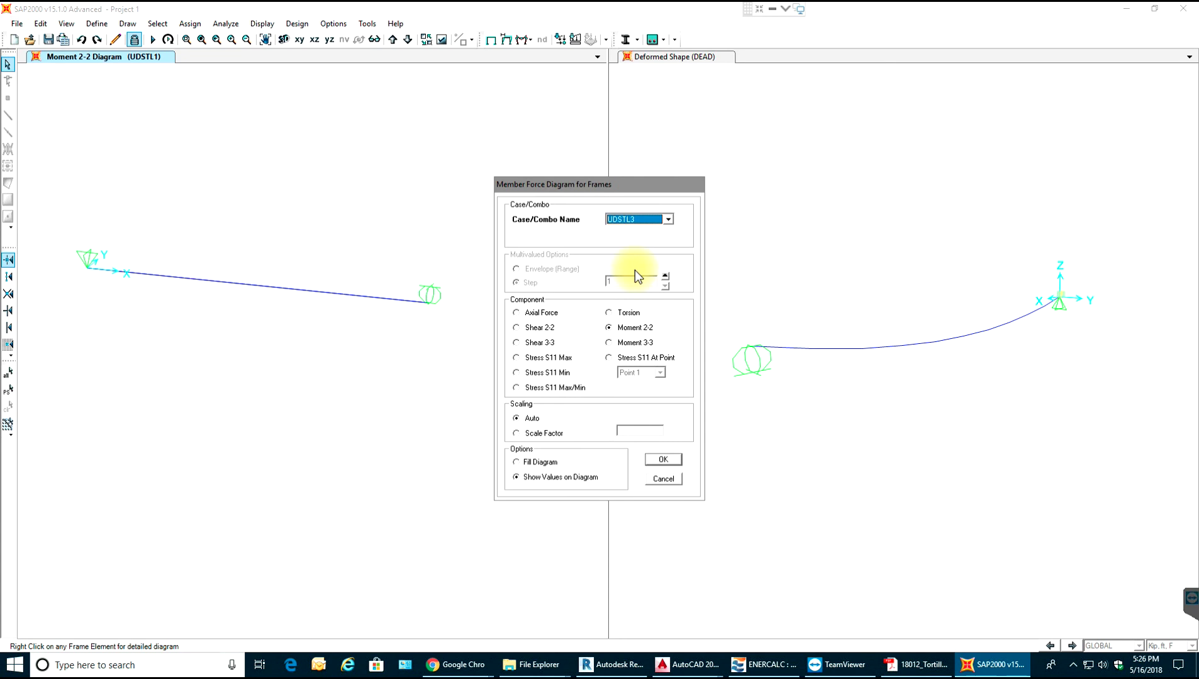
pyautogui.click(636, 343)
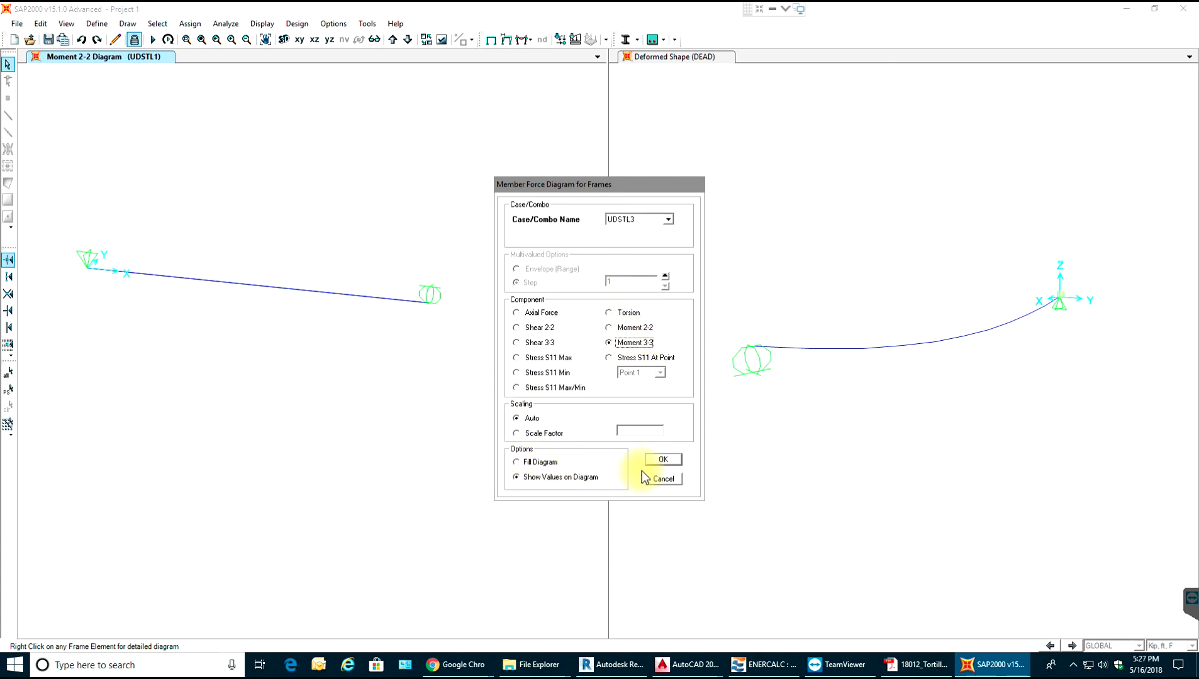
pyautogui.click(661, 465)
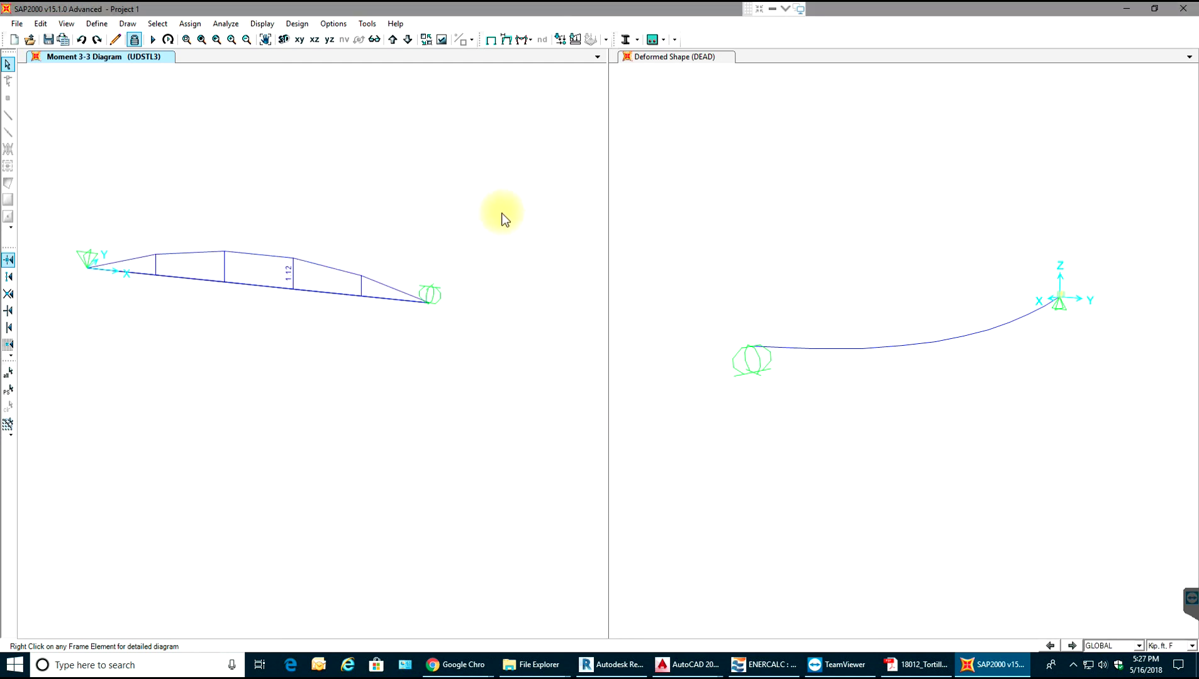
pyautogui.moveTo(494, 209); pyautogui.dragTo(461, 245, button='middle')
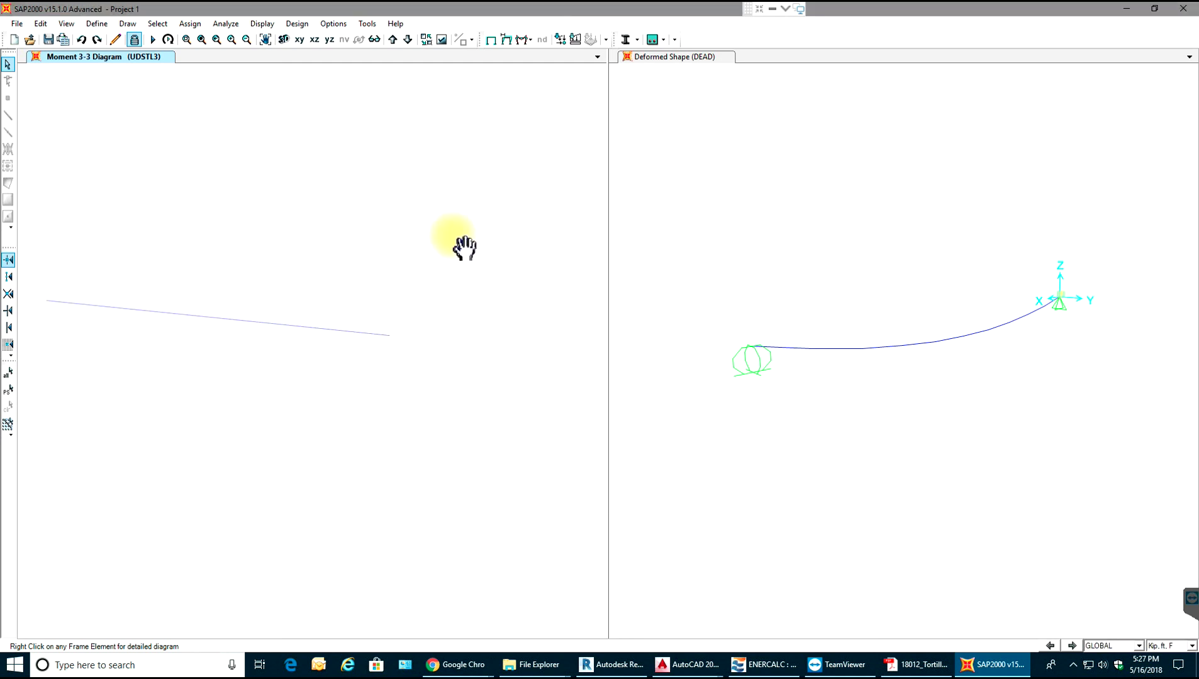
pyautogui.keyDown('shift'); pyautogui.moveTo(435, 406); pyautogui.dragTo(439, 276, button='middle'); pyautogui.keyUp('shift')
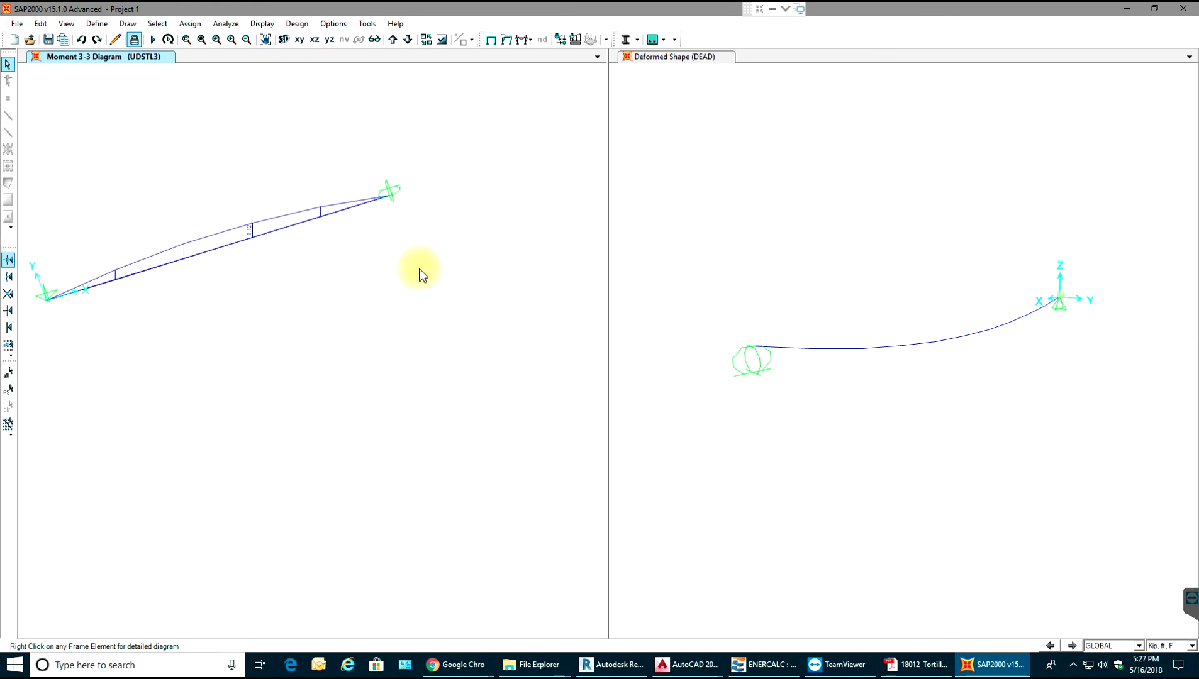
pyautogui.scroll(3, 124, 252)
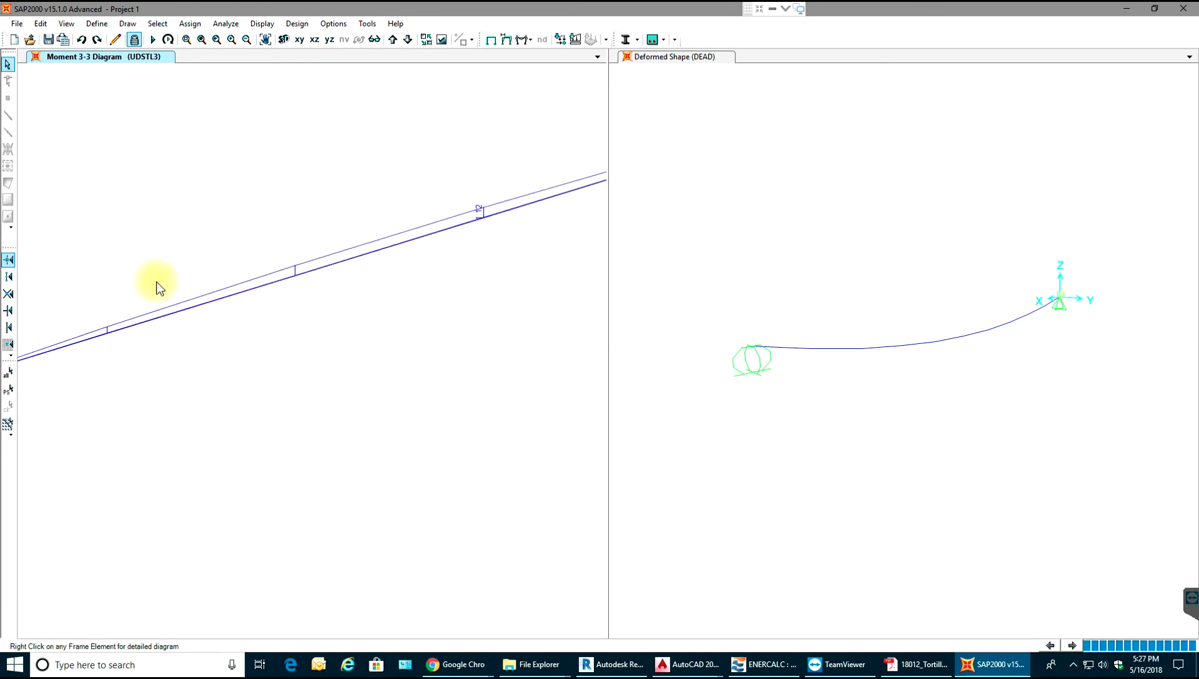
pyautogui.scroll(-3, 293, 460)
pyautogui.keyDown('shift'); pyautogui.moveTo(294, 459); pyautogui.dragTo(316, 497, button='middle'); pyautogui.keyUp('shift')
pyautogui.keyDown('shift'); pyautogui.moveTo(321, 381); pyautogui.dragTo(335, 433, button='middle'); pyautogui.keyUp('shift')
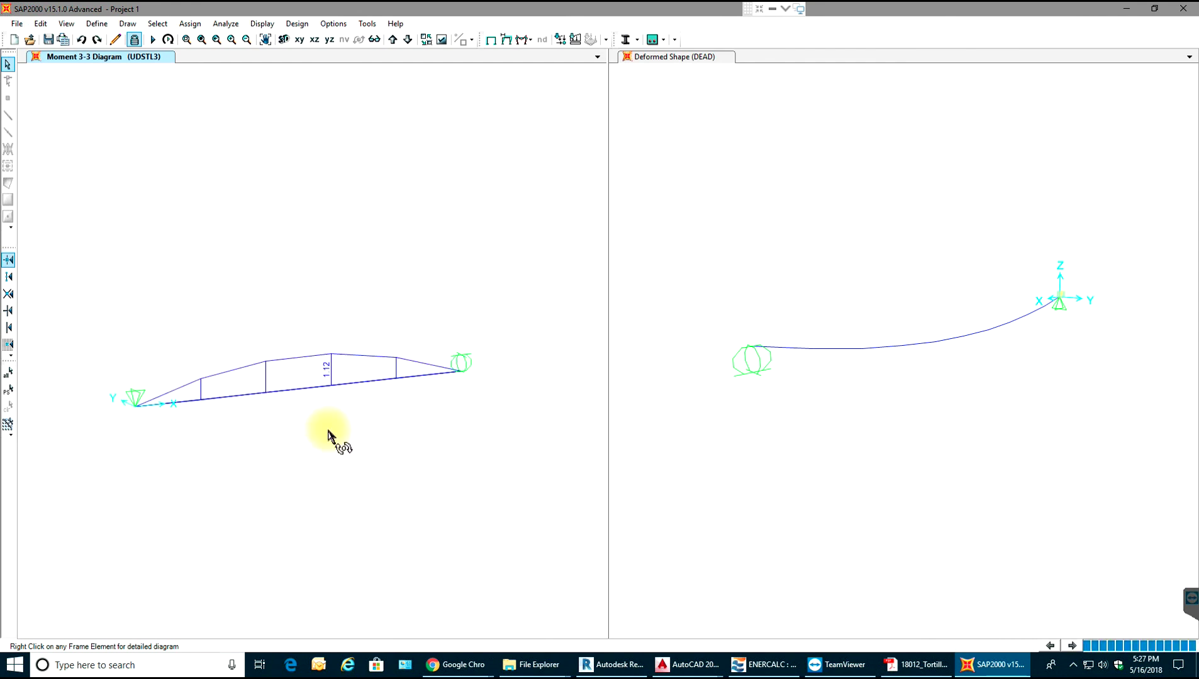